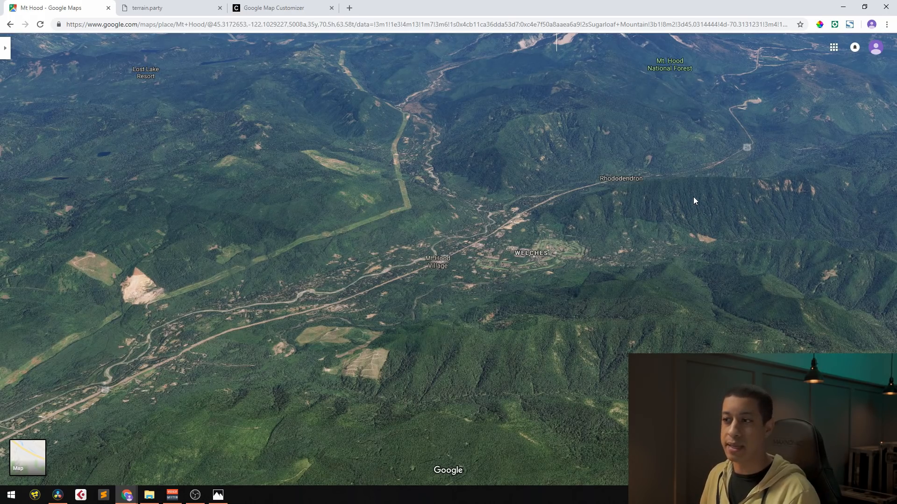
# Examine the valley around Welches and Mt Hood Village in both tilted 3D and top-down satellite views
pyautogui.moveTo(495, 223); pyautogui.dragTo(600, 276)
pyautogui.moveTo(525, 273); pyautogui.dragTo(565, 260)
pyautogui.scroll(-4, 561, 262)
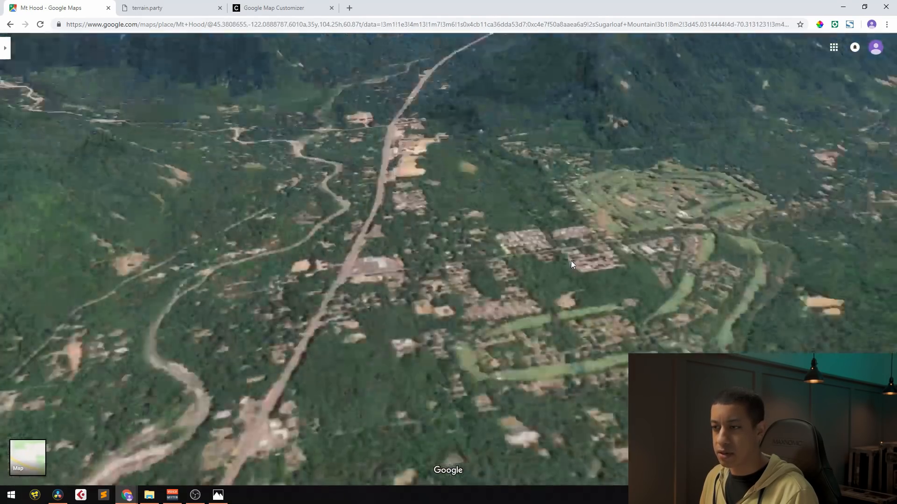
pyautogui.scroll(2, 511, 250)
pyautogui.scroll(3, 511, 250)
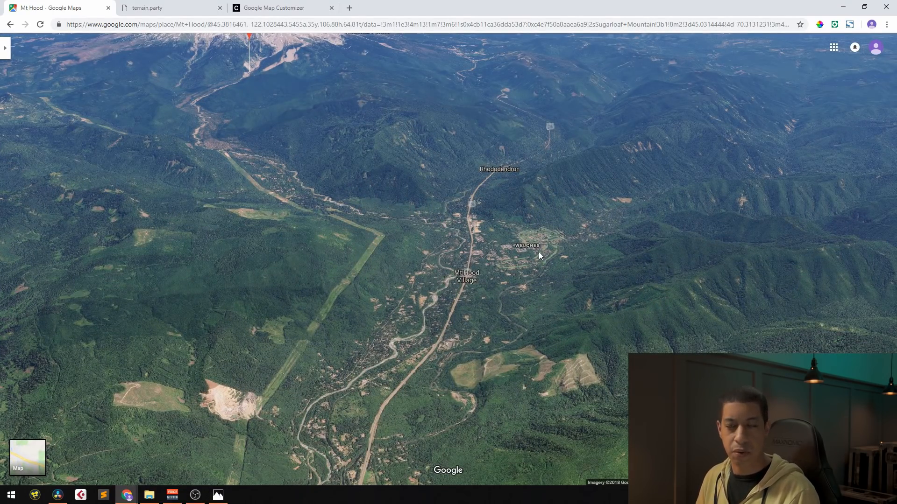
pyautogui.moveTo(509, 225); pyautogui.dragTo(507, 370)
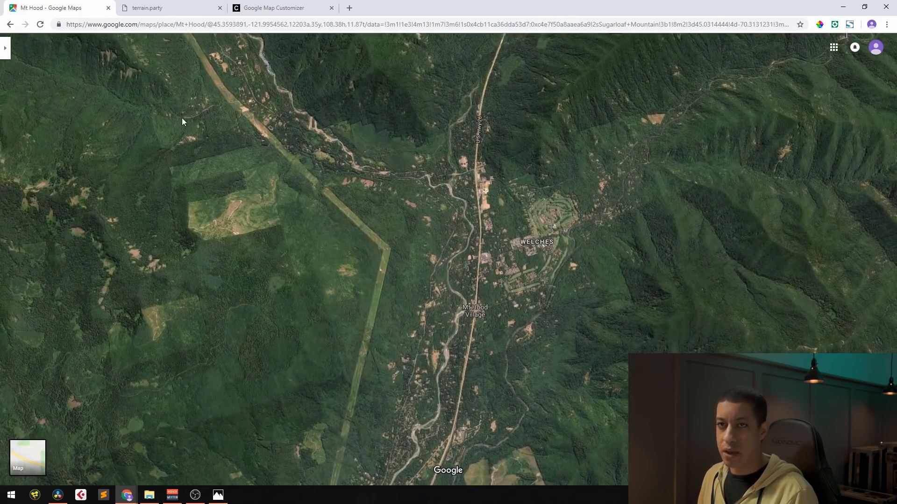
pyautogui.scroll(-5, 503, 254)
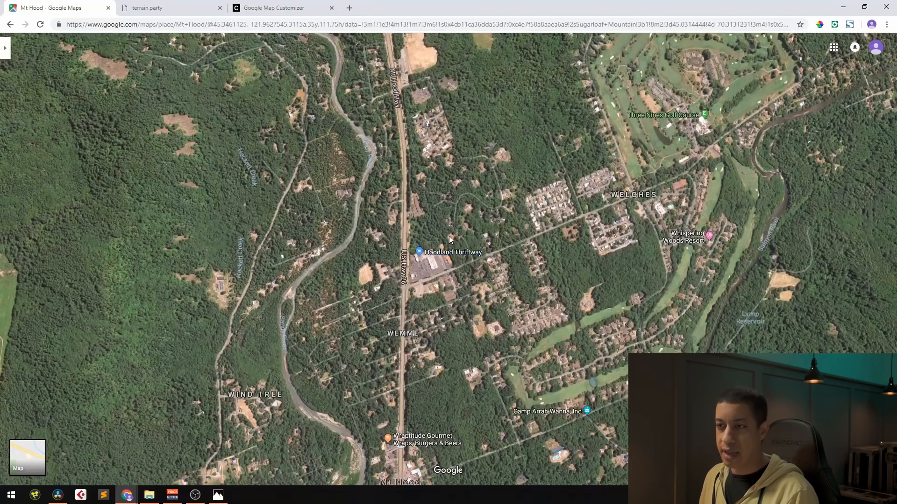
pyautogui.scroll(5, 501, 254)
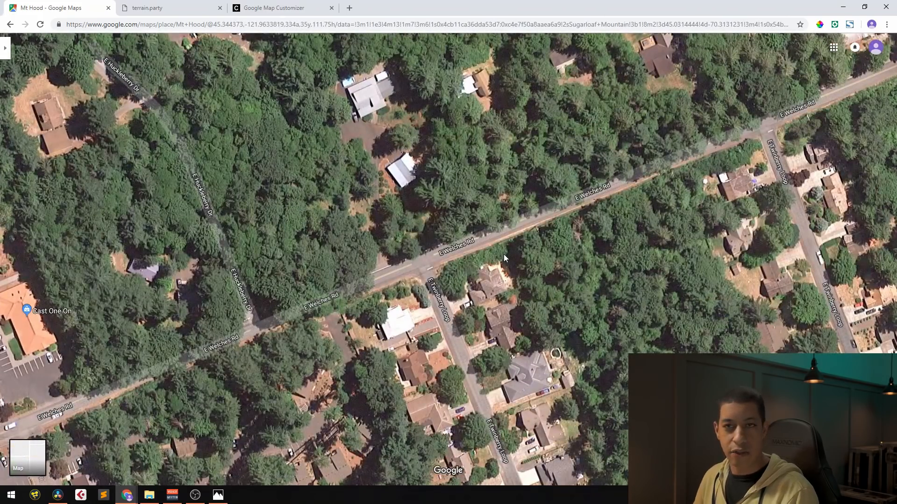
pyautogui.scroll(-5, 503, 254)
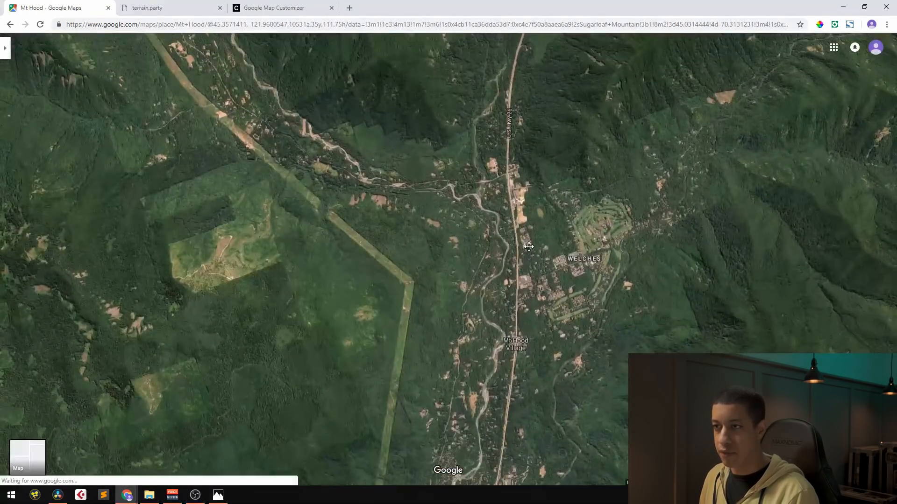
# Look over the Mt Hood Village terrain from other angles, out to the wider region including Mount Hood
pyautogui.moveTo(529, 246); pyautogui.dragTo(319, 282)
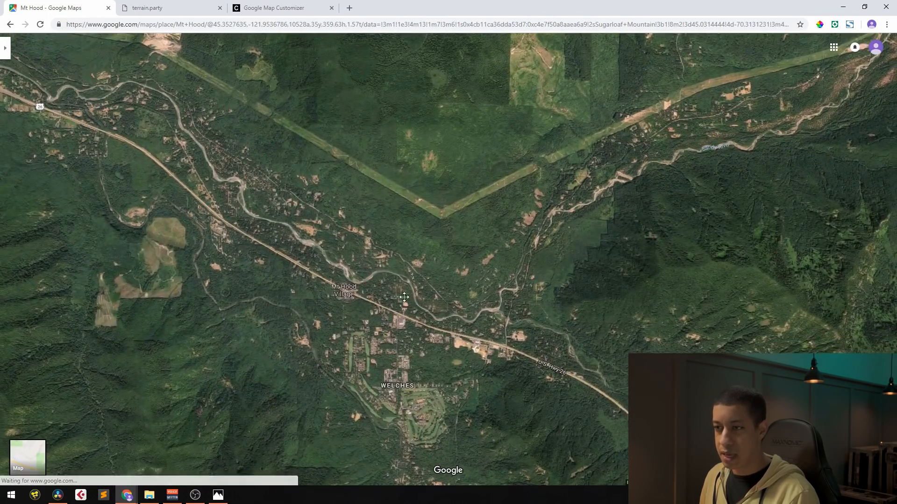
pyautogui.moveTo(404, 298); pyautogui.dragTo(460, 270)
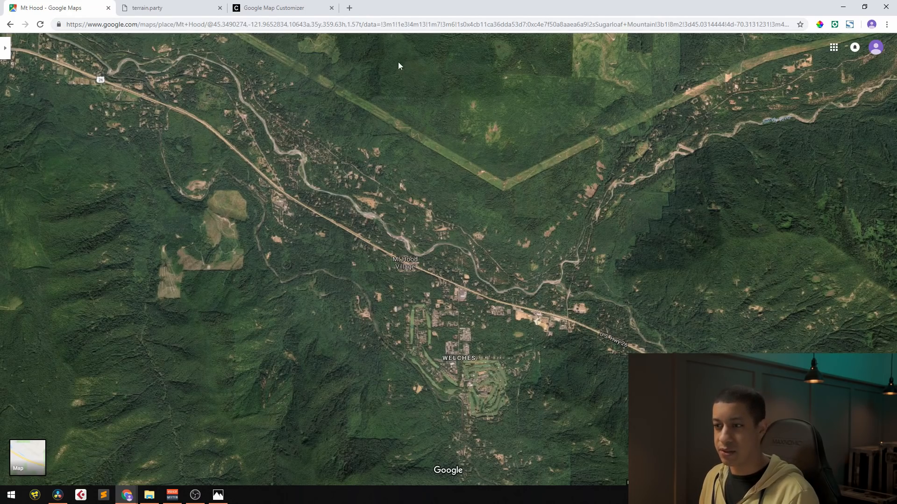
pyautogui.moveTo(503, 276); pyautogui.dragTo(574, 157)
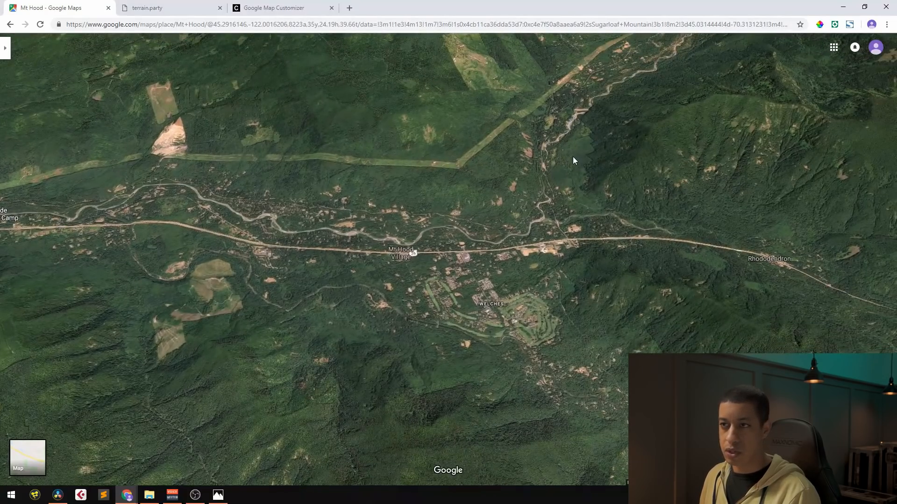
pyautogui.moveTo(557, 170); pyautogui.dragTo(520, 203)
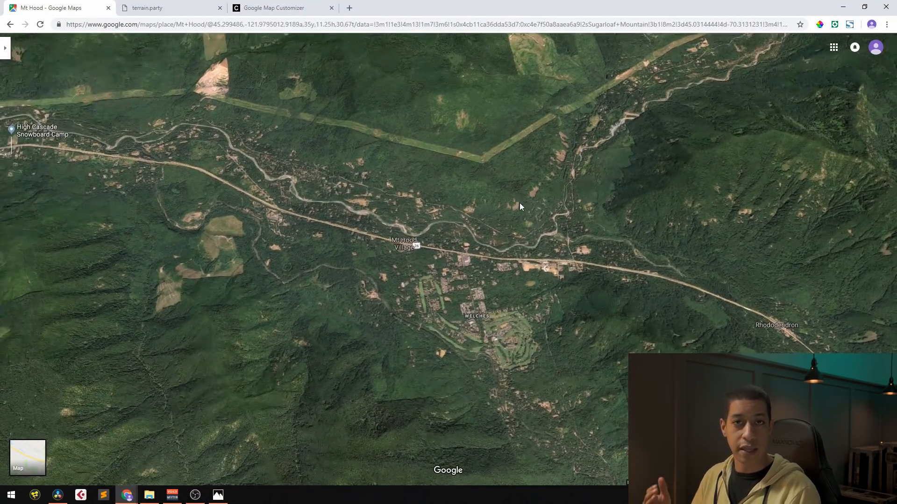
pyautogui.scroll(-5, 520, 203)
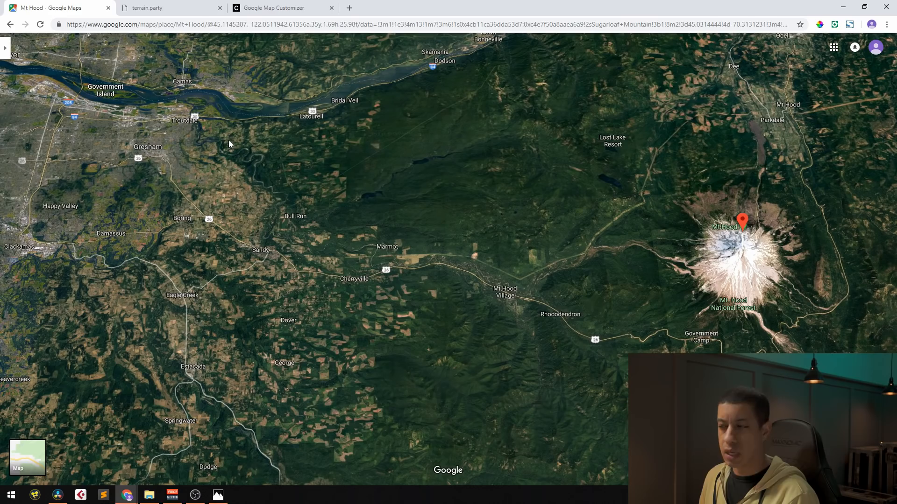
# Switch to the terrain.party page, go to the Oregon area, and set the map view to USGS topographic imagery
pyautogui.click(149, 8)
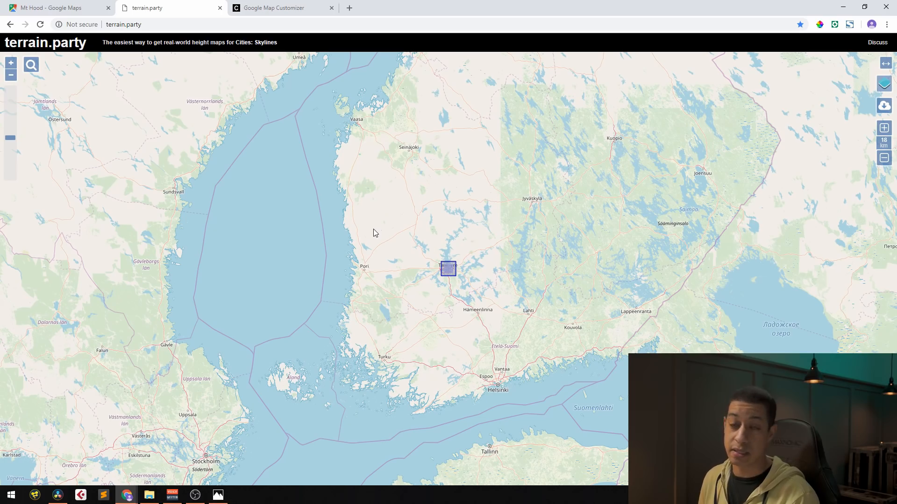
pyautogui.scroll(-3, 401, 270)
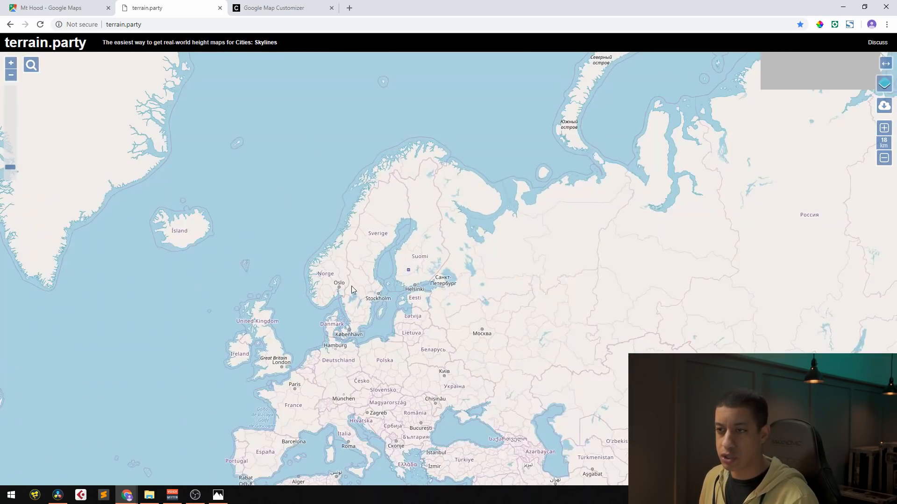
pyautogui.moveTo(351, 286); pyautogui.dragTo(524, 275)
pyautogui.scroll(-2, 472, 289)
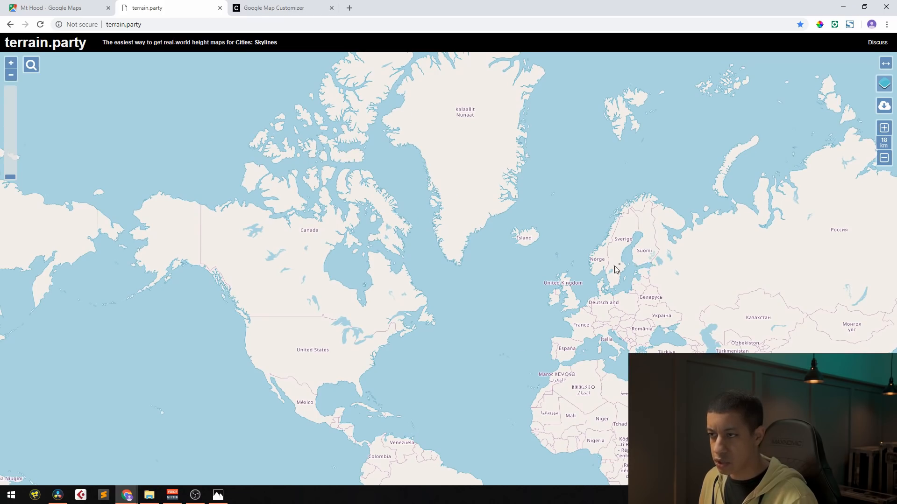
pyautogui.scroll(5, 251, 342)
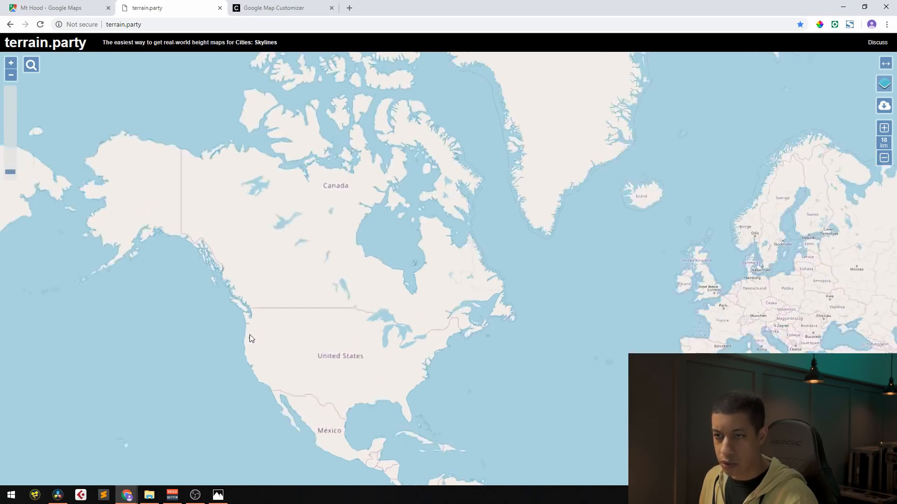
pyautogui.moveTo(321, 353); pyautogui.dragTo(490, 352)
pyautogui.moveTo(890, 89)
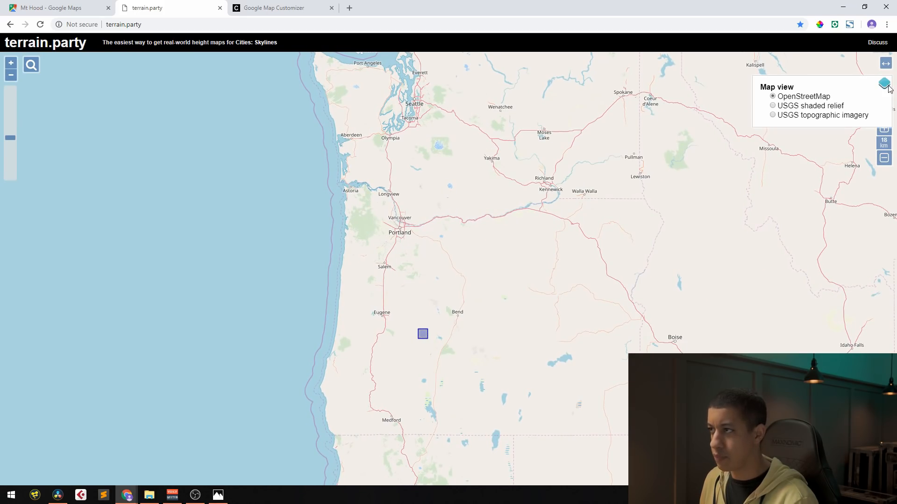
pyautogui.click(837, 115)
# Move the height map selection square into the valley just west of Mount Hood, along highway 26
pyautogui.moveTo(486, 288); pyautogui.dragTo(558, 309)
pyautogui.moveTo(498, 309); pyautogui.dragTo(509, 216)
pyautogui.scroll(4, 516, 216)
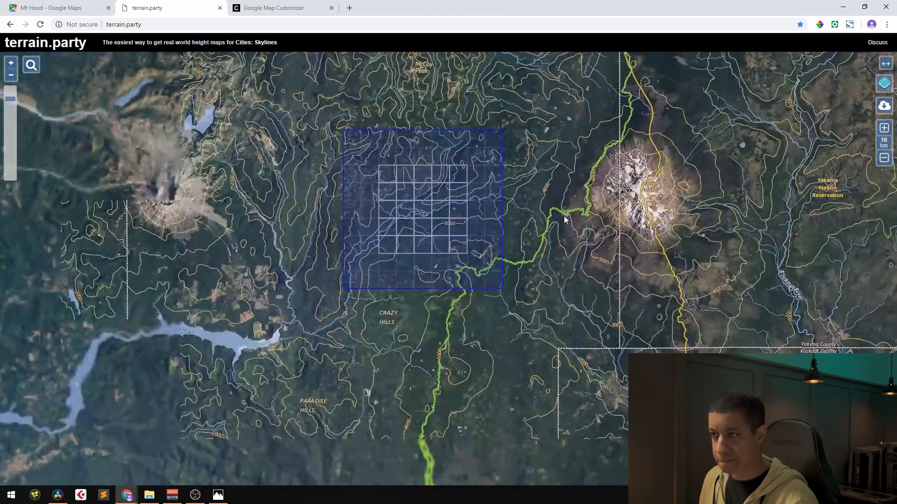
pyautogui.moveTo(579, 213); pyautogui.dragTo(556, 336)
pyautogui.scroll(-3, 578, 333)
pyautogui.moveTo(645, 352); pyautogui.dragTo(637, 187)
pyautogui.moveTo(567, 168); pyautogui.dragTo(575, 342)
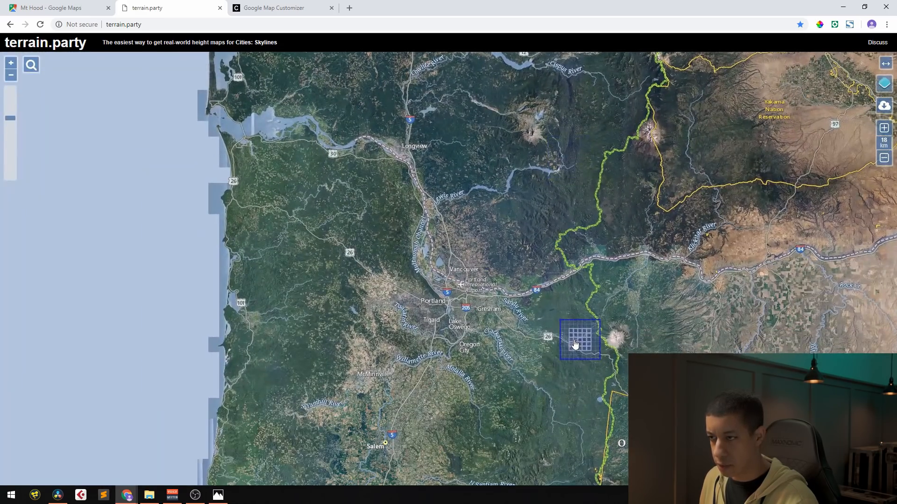
# Centre the selection square on Mount Hood Village and reduce its size to 12 km
pyautogui.scroll(3, 576, 342)
pyautogui.scroll(2, 682, 308)
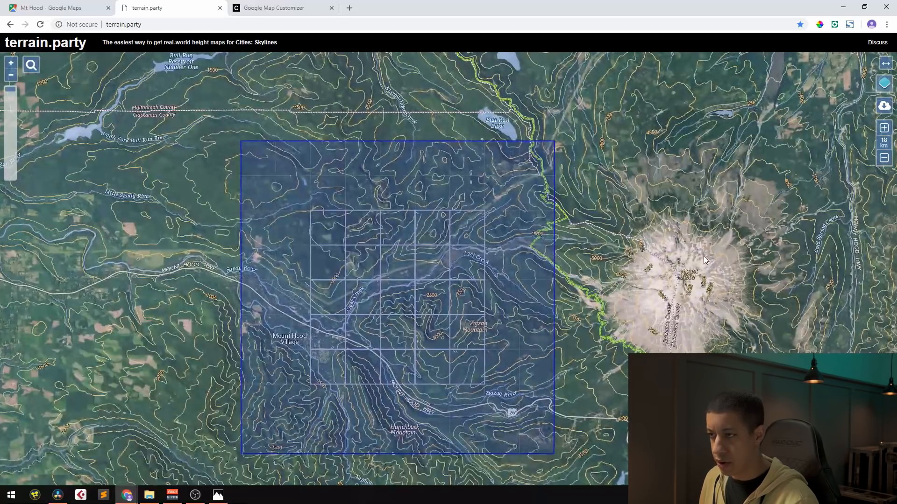
pyautogui.moveTo(670, 308); pyautogui.dragTo(750, 256)
pyautogui.moveTo(533, 242); pyautogui.dragTo(534, 287)
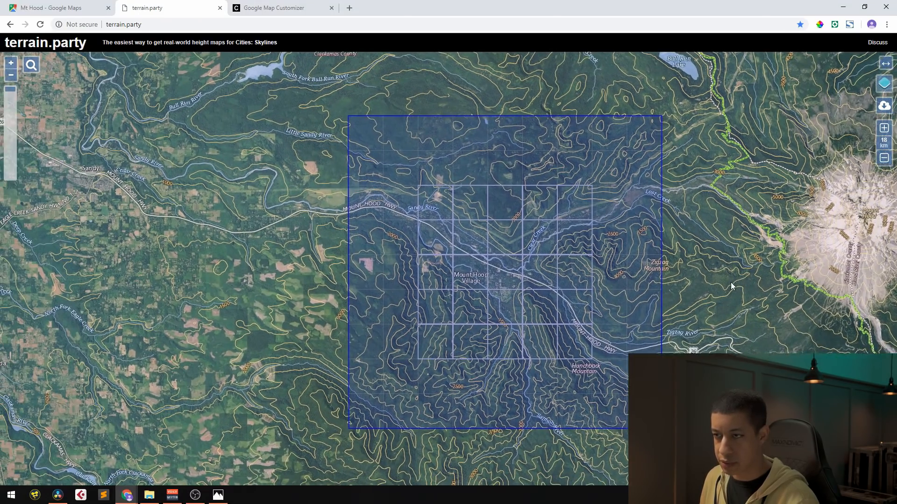
pyautogui.click(880, 158)
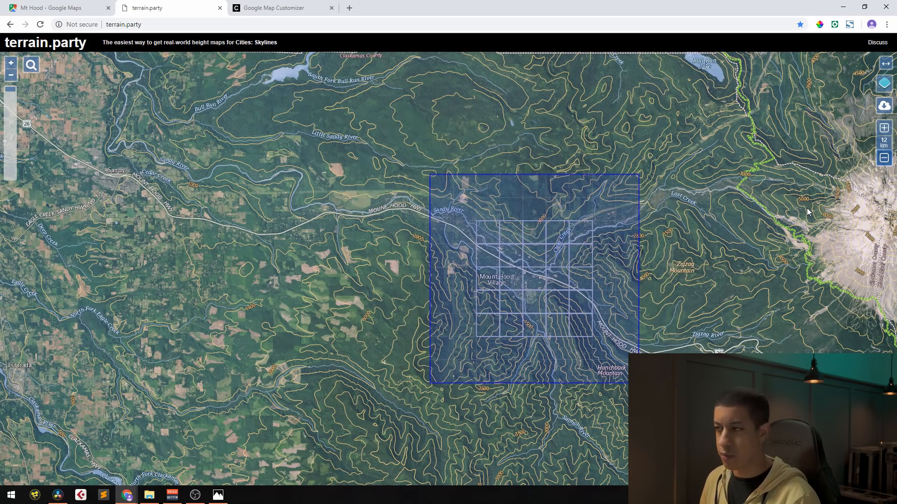
pyautogui.moveTo(531, 290); pyautogui.dragTo(527, 287)
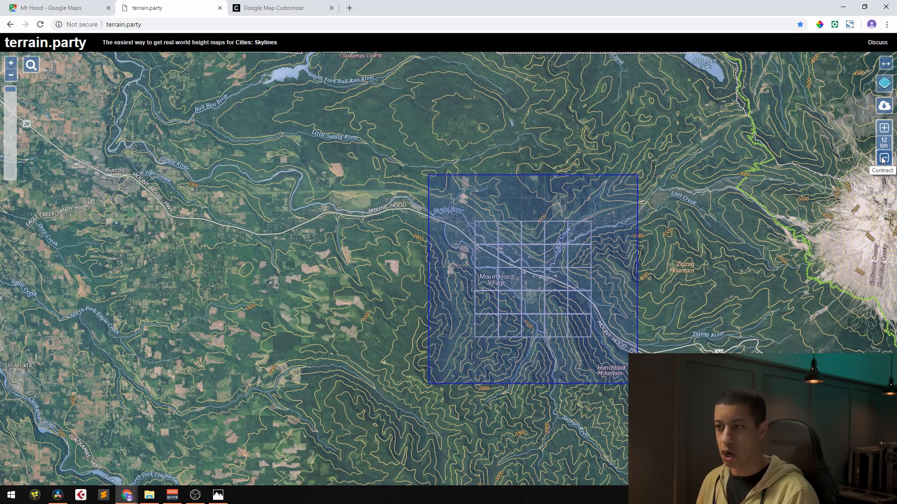
pyautogui.moveTo(533, 279); pyautogui.dragTo(533, 284)
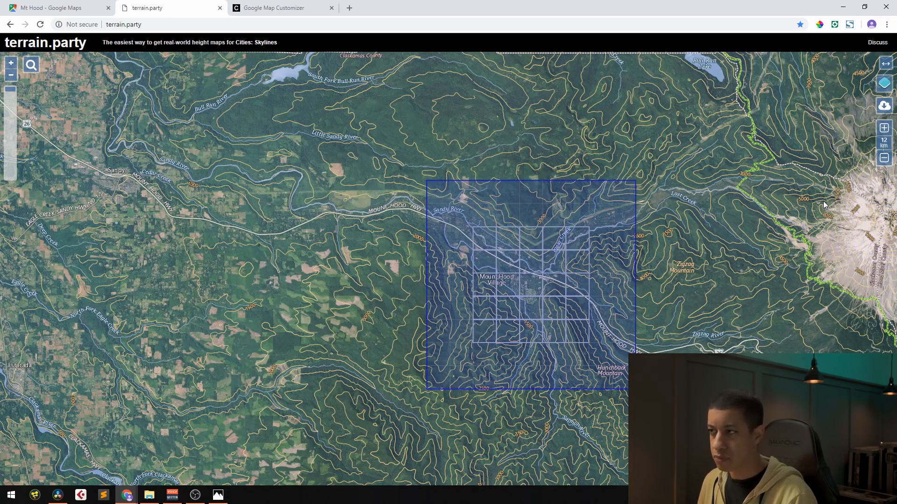
# Try smaller and larger selection sizes, settle on 13 km, and recentre the square on the Mount Hood Village valley
pyautogui.click(888, 158)
pyautogui.click(888, 159)
pyautogui.click(888, 159)
pyautogui.click(887, 130)
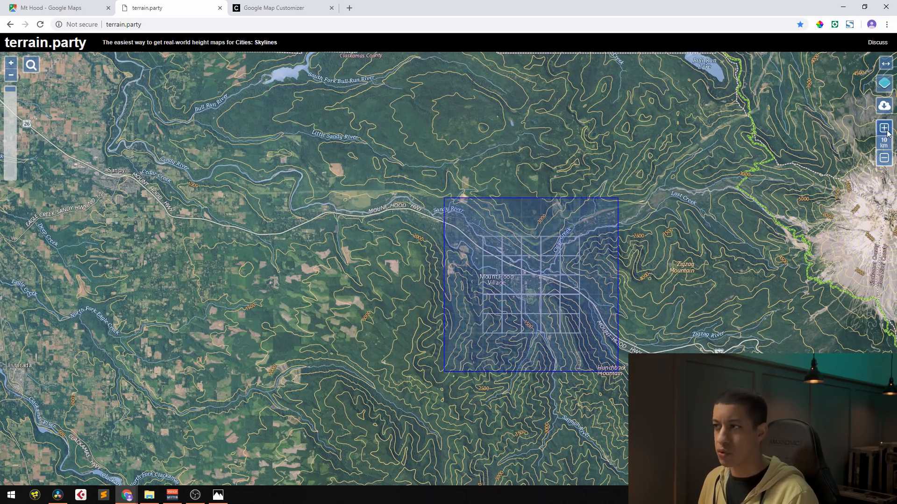
pyautogui.click(886, 131)
pyautogui.click(886, 131)
pyautogui.click(886, 131)
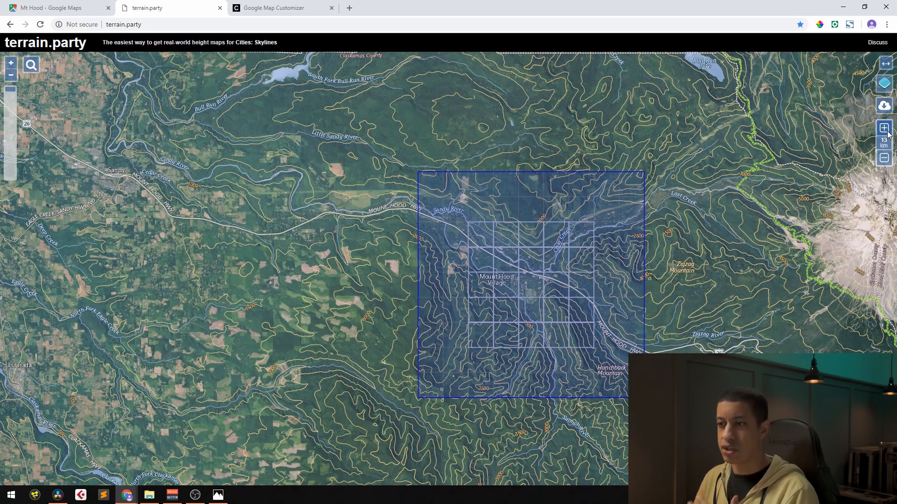
pyautogui.click(888, 133)
pyautogui.click(888, 133)
pyautogui.click(888, 133)
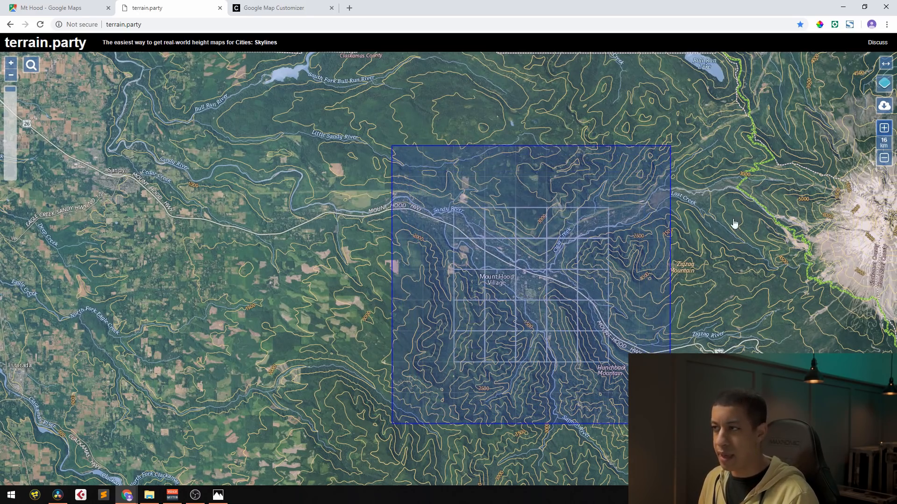
pyautogui.click(886, 161)
pyautogui.click(886, 161)
pyautogui.click(886, 162)
pyautogui.moveTo(545, 292); pyautogui.dragTo(549, 286)
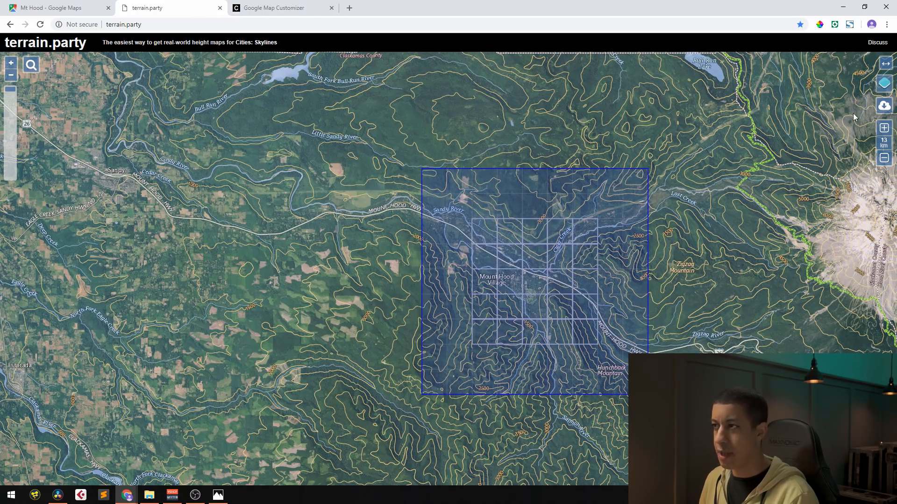
# Download the selected area's height maps under the name hood and open the hood terrain.zip archive, dismissing the license reminder
pyautogui.click(885, 106)
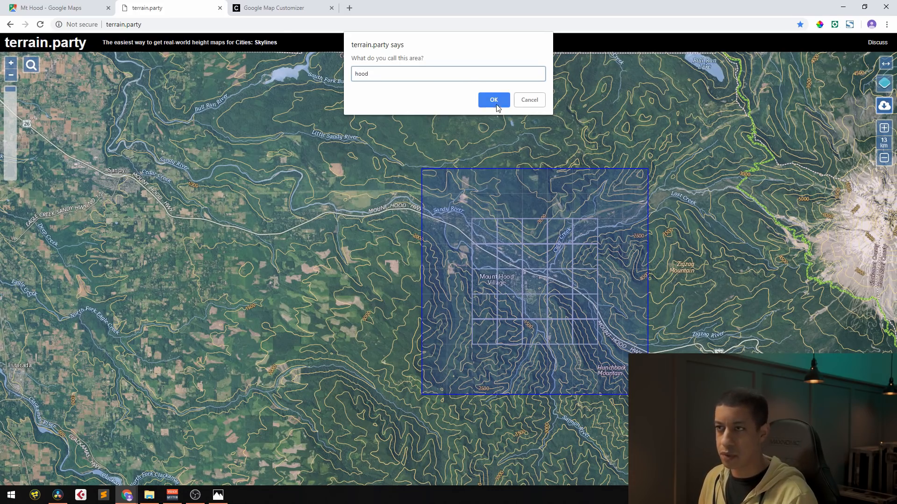
pyautogui.click(496, 106)
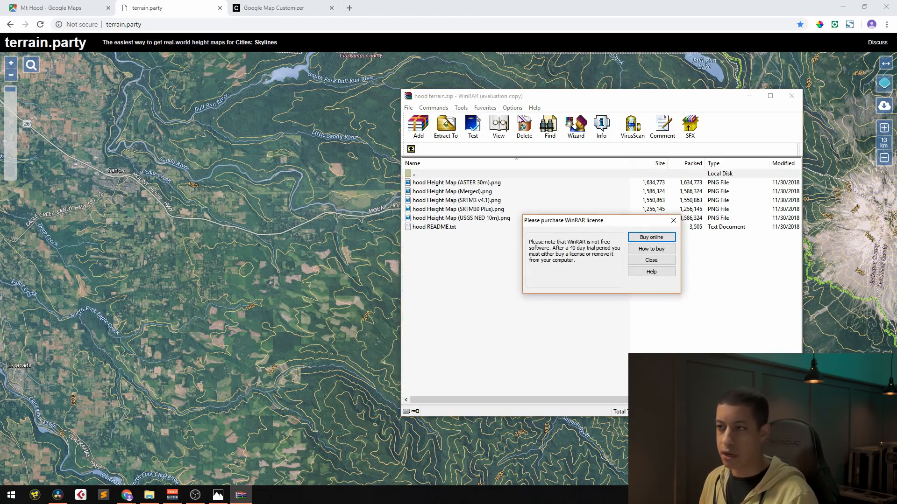
pyautogui.click(674, 221)
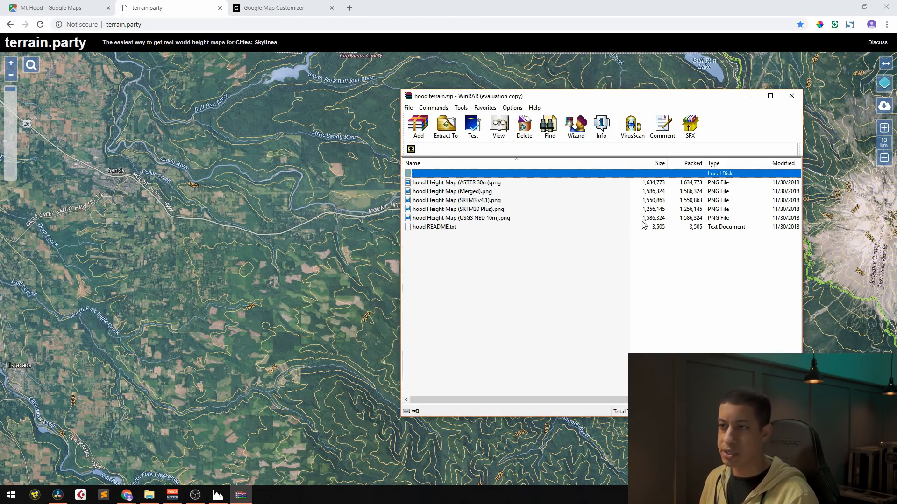
# View hood Height Map (Merged).png from the archive, and close the image and the archive
pyautogui.click(483, 192)
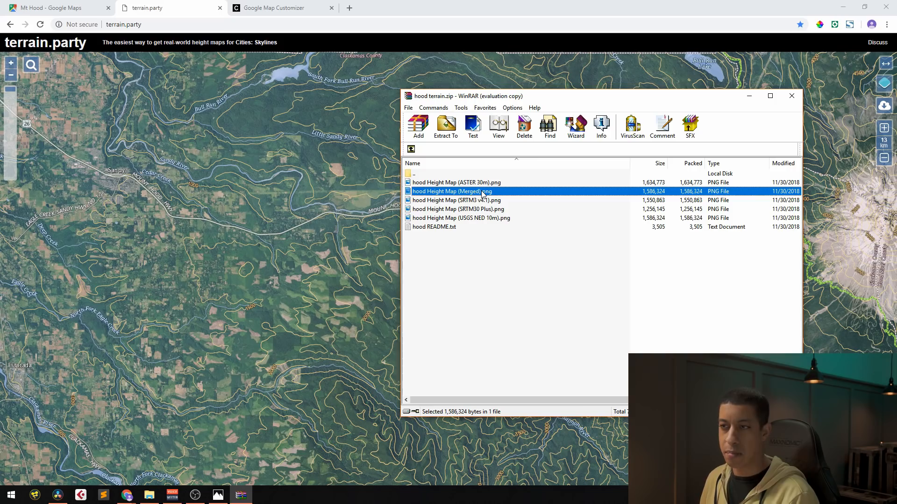
pyautogui.doubleClick(483, 192)
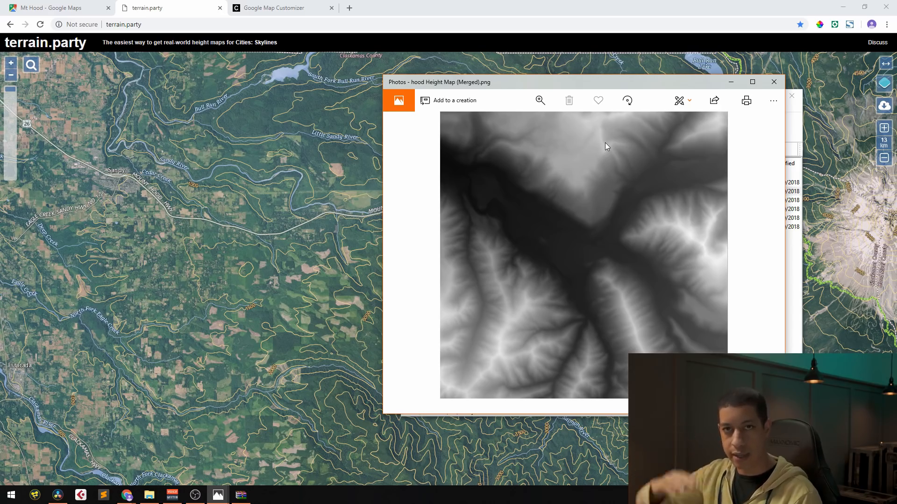
pyautogui.click(773, 82)
pyautogui.click(791, 96)
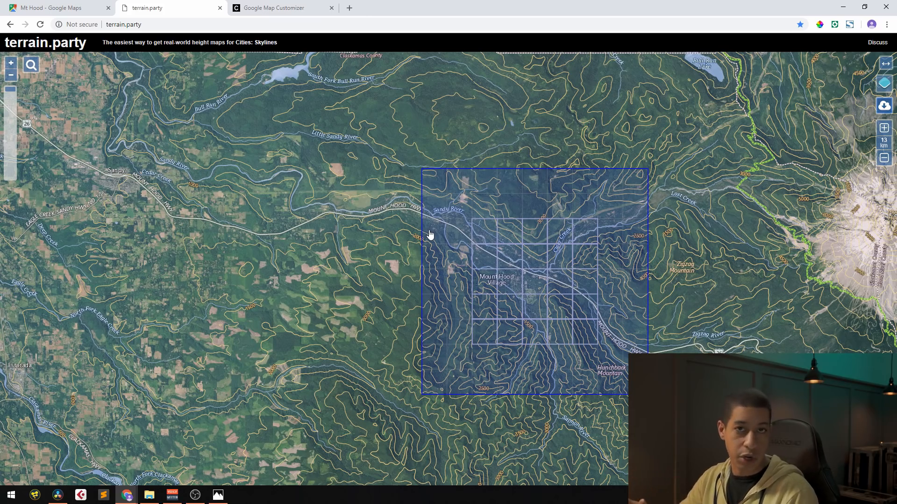
# Return to the Google Maps page and look closer at the satellite imagery around Mt Hood Village
pyautogui.click(77, 10)
pyautogui.scroll(2, 523, 296)
pyautogui.scroll(1, 523, 295)
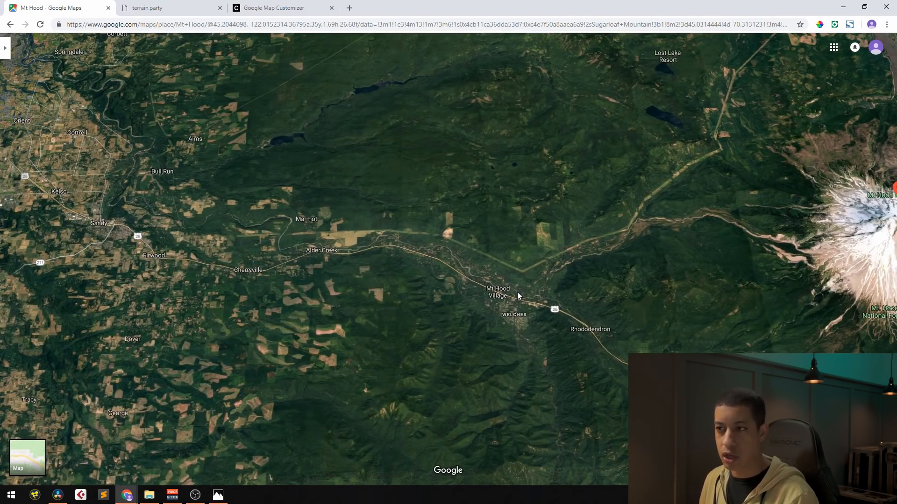
pyautogui.scroll(1, 511, 304)
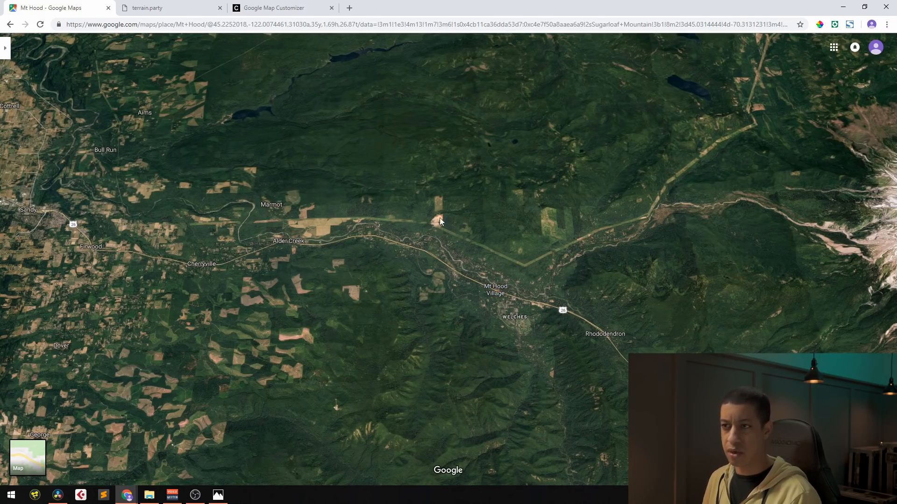
# Switch to the Google Map Customizer page and shift its satellite map from San Francisco to the Pacific Northwest coast
pyautogui.click(290, 11)
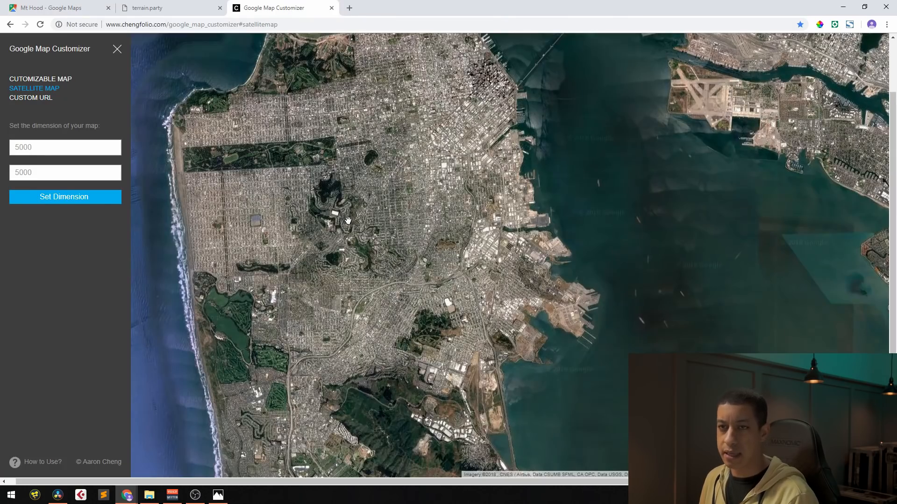
pyautogui.scroll(-2, 359, 211)
pyautogui.scroll(-2, 472, 257)
pyautogui.scroll(-2, 471, 257)
pyautogui.moveTo(531, 324); pyautogui.dragTo(483, 234)
pyautogui.scroll(-1, 520, 252)
pyautogui.scroll(-2, 520, 251)
pyautogui.moveTo(526, 169); pyautogui.dragTo(520, 237)
pyautogui.scroll(1, 511, 186)
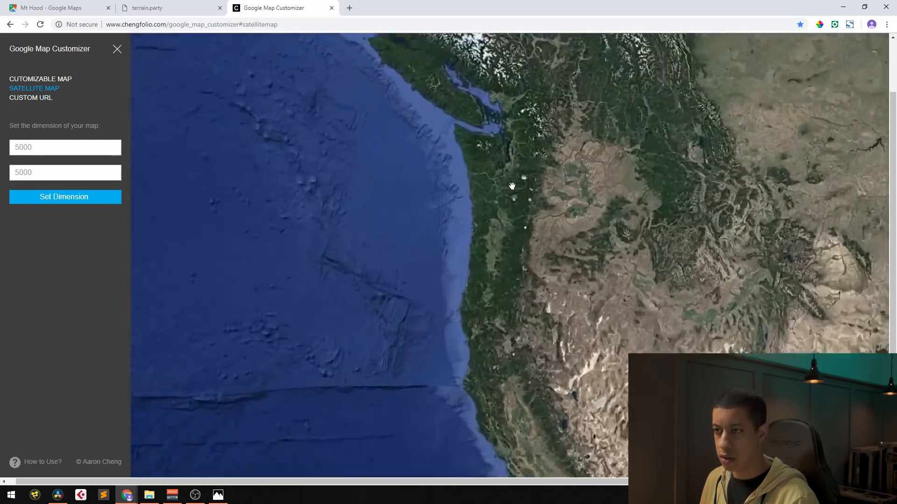
# Locate the valley west of Mount Hood on the satellite map and frame Mount Hood Village closely
pyautogui.scroll(3, 511, 186)
pyautogui.moveTo(540, 329); pyautogui.dragTo(526, 146)
pyautogui.scroll(2, 578, 298)
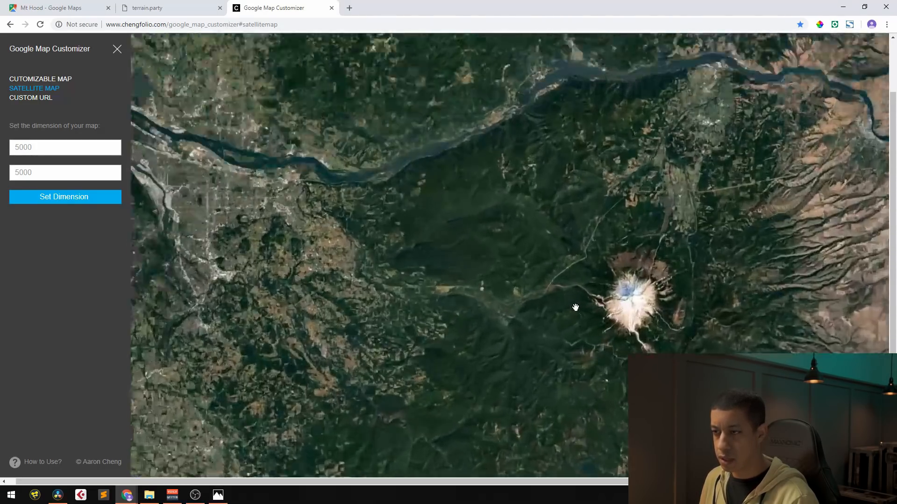
pyautogui.scroll(1, 573, 301)
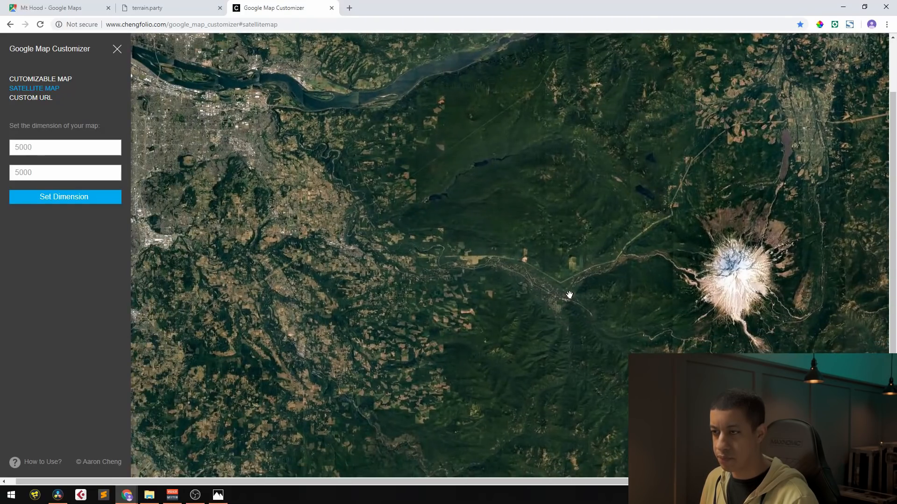
pyautogui.scroll(1, 562, 290)
pyautogui.scroll(2, 553, 287)
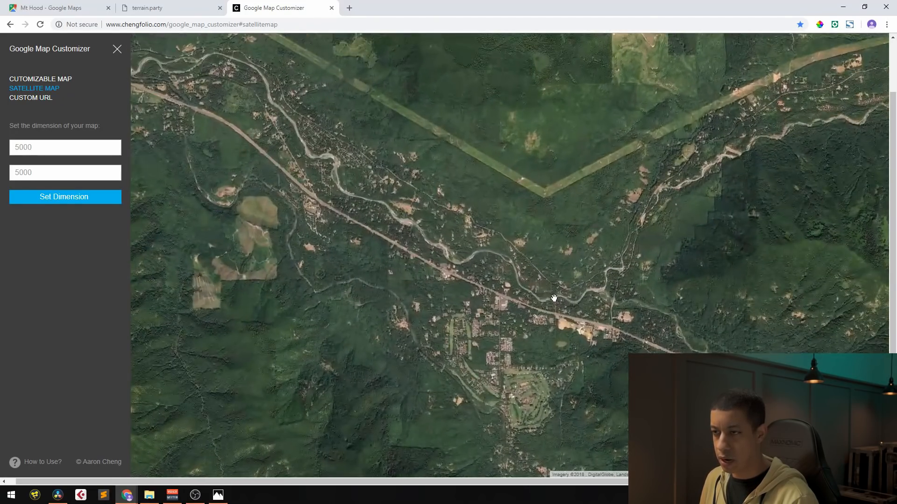
pyautogui.moveTo(585, 303); pyautogui.dragTo(588, 246)
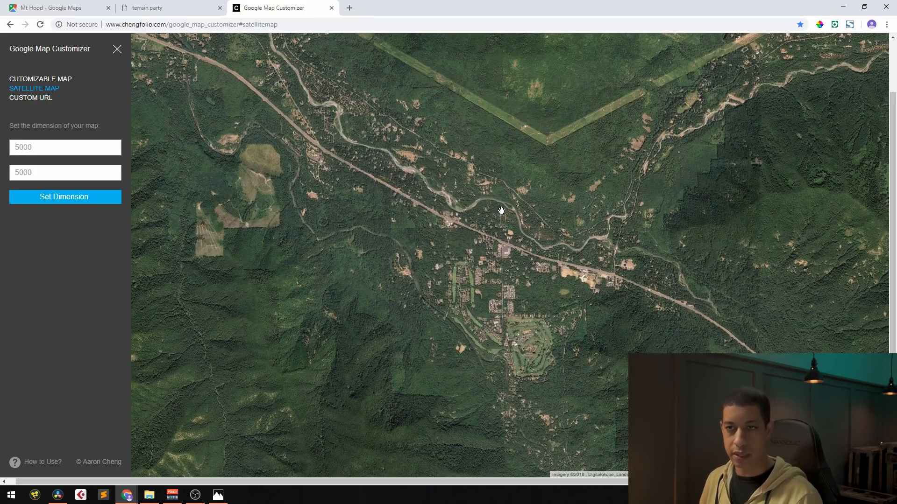
# Apply the 5000 by 5000 map dimension and hide the Google Map Customizer settings to reveal the whole map
pyautogui.click(44, 148)
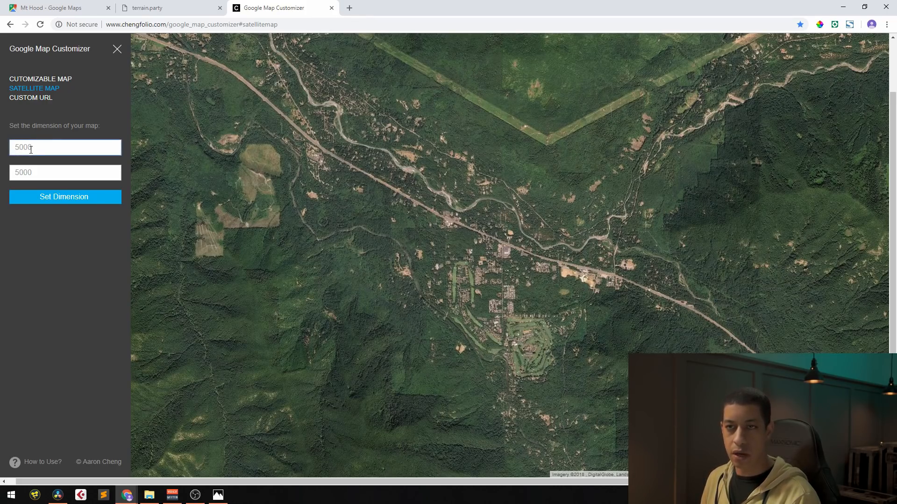
pyautogui.click(38, 171)
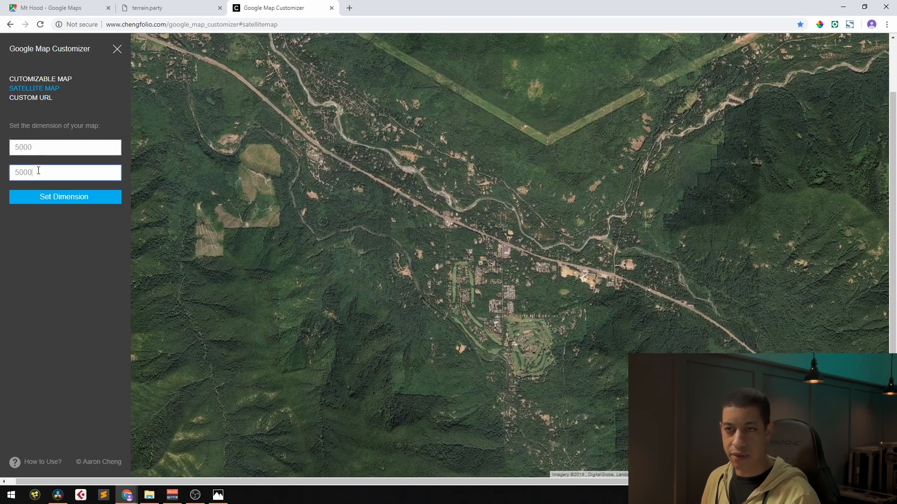
pyautogui.click(66, 197)
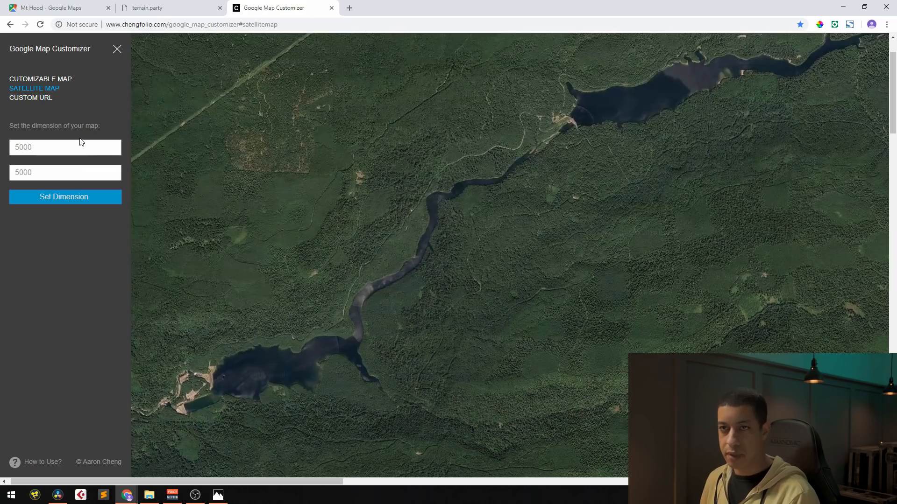
pyautogui.click(117, 51)
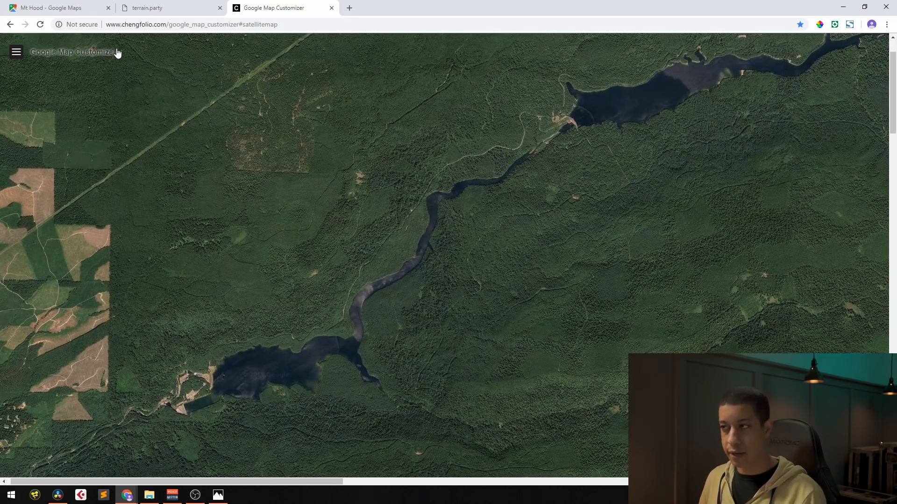
pyautogui.moveTo(893, 78); pyautogui.dragTo(893, 116)
# Check the location of Mt Hood Village in Google Maps and the terrain.party selection, and return to the map customizer
pyautogui.click(52, 7)
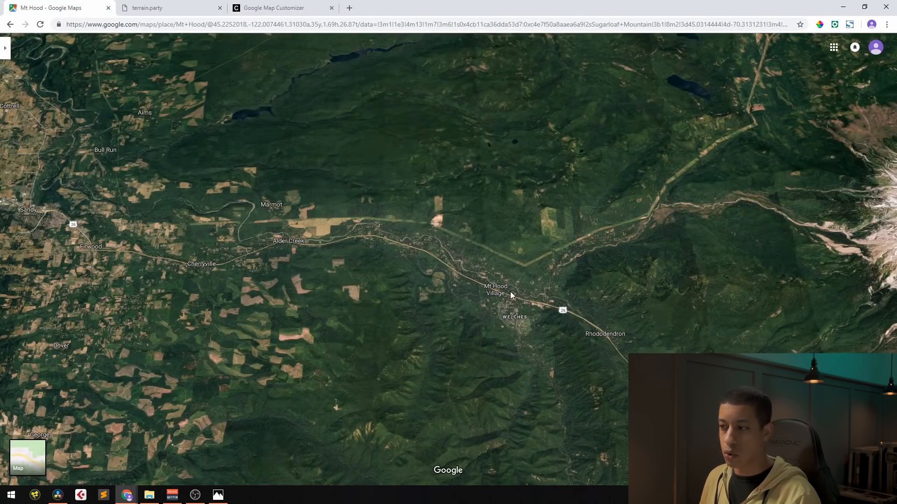
pyautogui.scroll(-4, 513, 300)
pyautogui.scroll(4, 517, 308)
pyautogui.moveTo(554, 276); pyautogui.dragTo(560, 232)
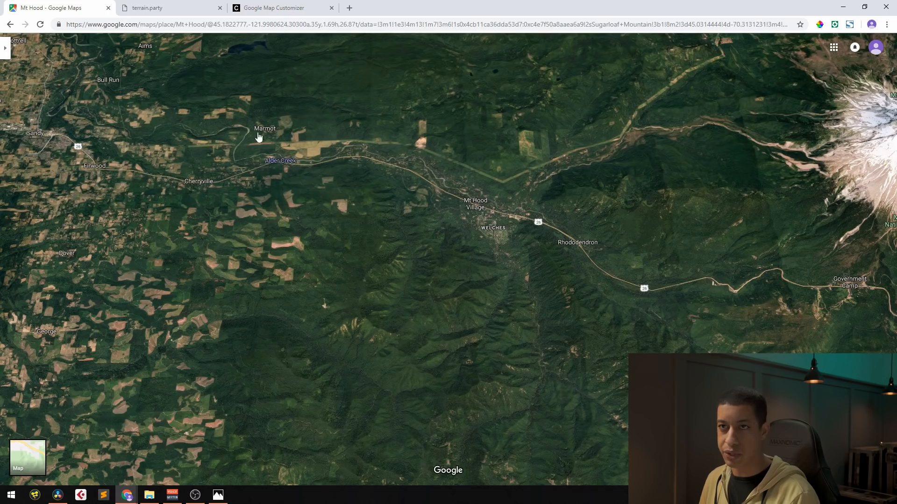
pyautogui.click(146, 8)
pyautogui.click(276, 8)
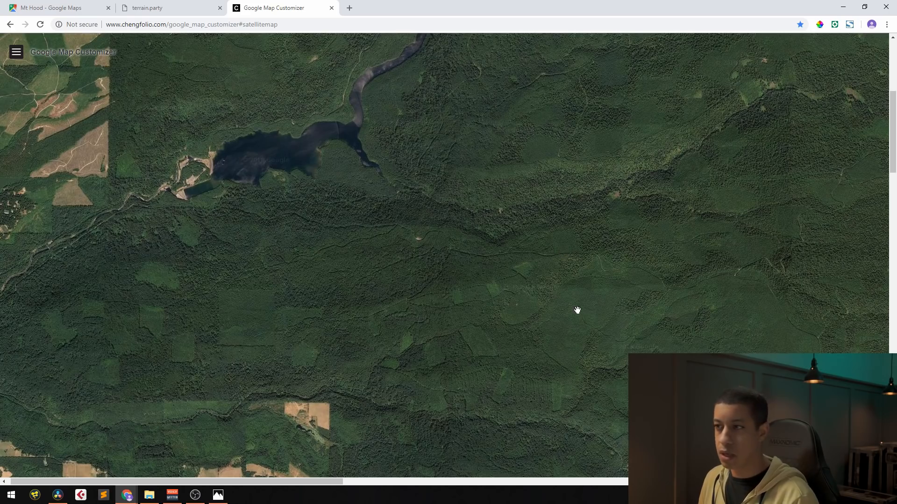
# Find the Mount Hood Village valley on the enlarged satellite map and go to the middle of the page in both directions
pyautogui.scroll(-3, 586, 232)
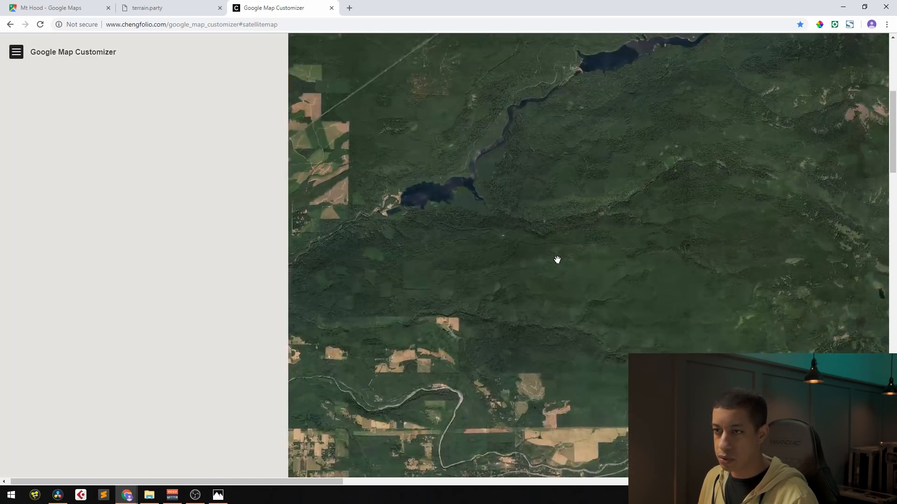
pyautogui.moveTo(799, 407); pyautogui.dragTo(600, 290)
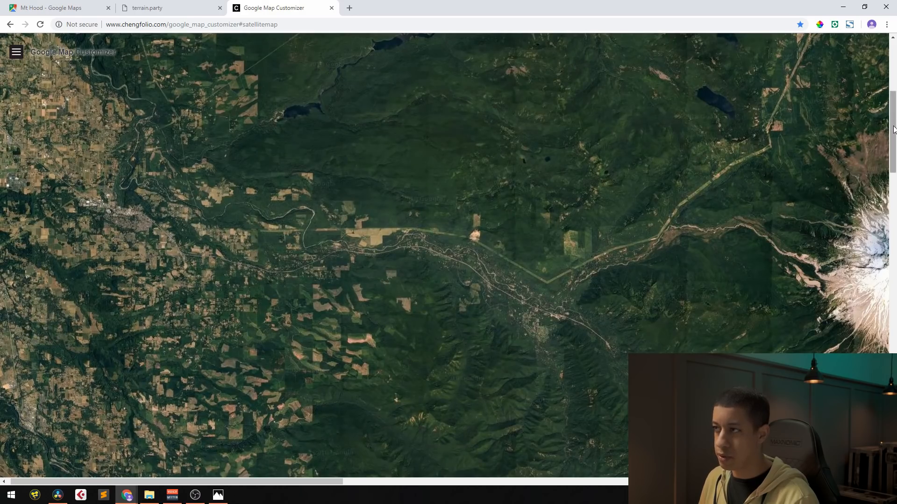
pyautogui.moveTo(894, 125); pyautogui.dragTo(884, 229)
pyautogui.moveTo(242, 482); pyautogui.dragTo(468, 501)
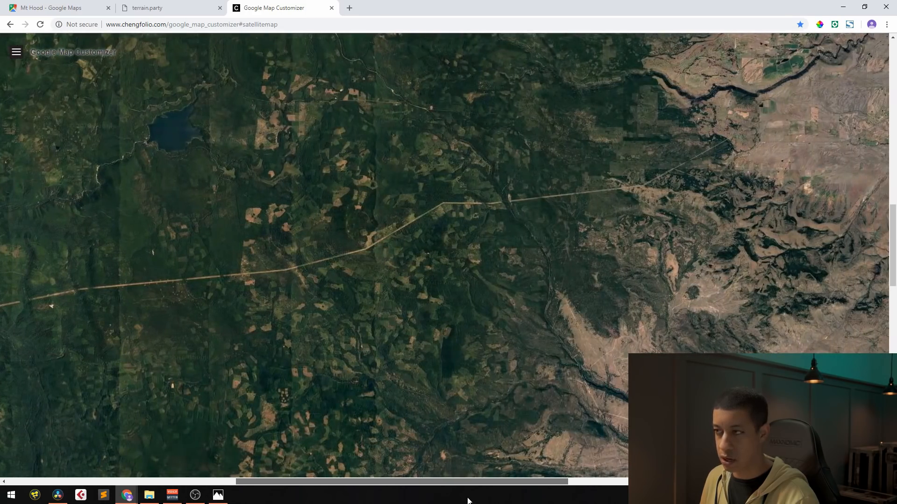
# Move Mount Hood Village into the middle of the enlarged map and magnify the satellite imagery around the river bend
pyautogui.moveTo(319, 262); pyautogui.dragTo(602, 397)
pyautogui.moveTo(372, 274); pyautogui.dragTo(612, 348)
pyautogui.moveTo(334, 224); pyautogui.dragTo(569, 355)
pyautogui.moveTo(487, 254); pyautogui.dragTo(332, 406)
pyautogui.moveTo(694, 270); pyautogui.dragTo(563, 266)
pyautogui.scroll(3, 504, 260)
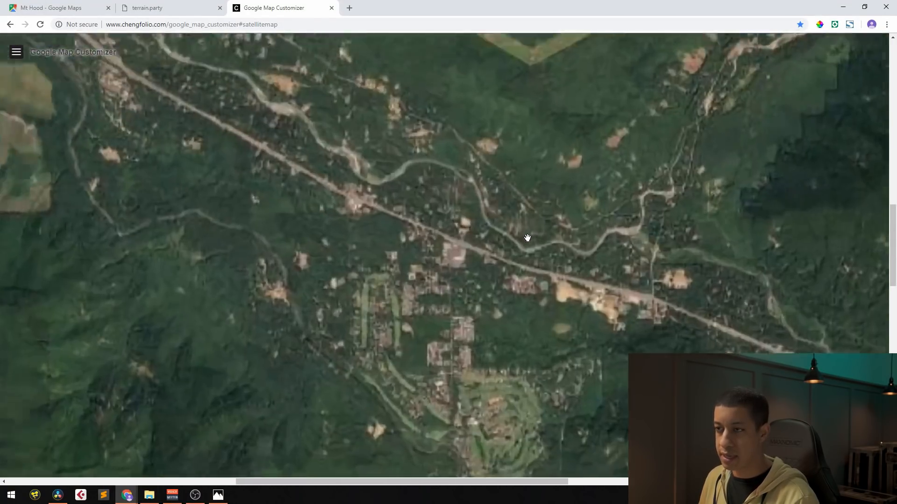
pyautogui.scroll(1, 522, 250)
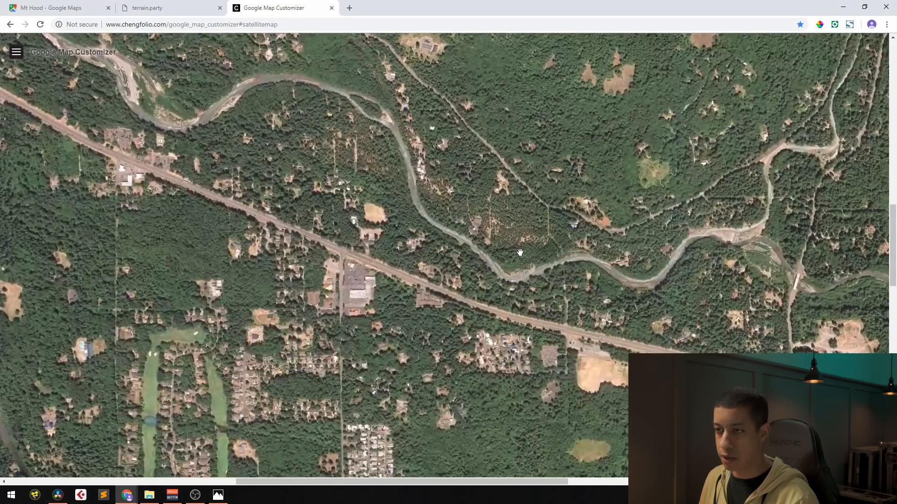
pyautogui.scroll(1, 522, 280)
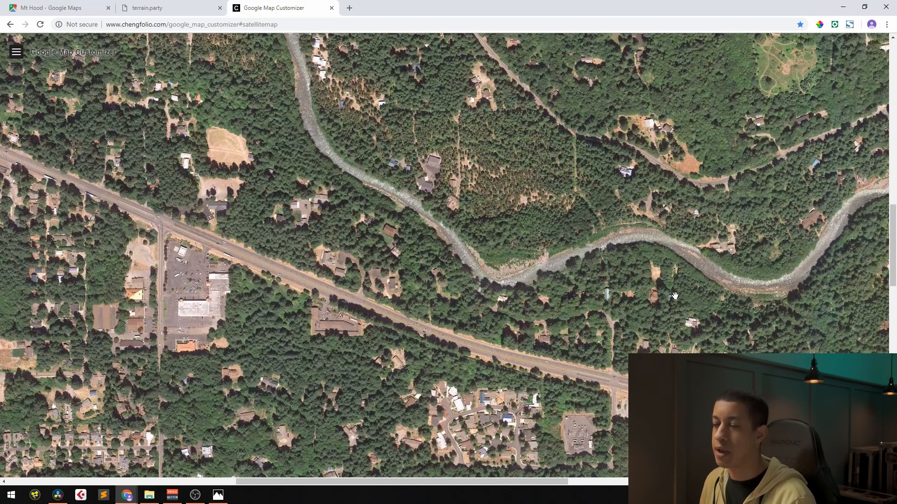
# Compare the satellite map's coverage with the 13 km terrain.party square, and reduce its magnification to cover more of the valley
pyautogui.click(179, 8)
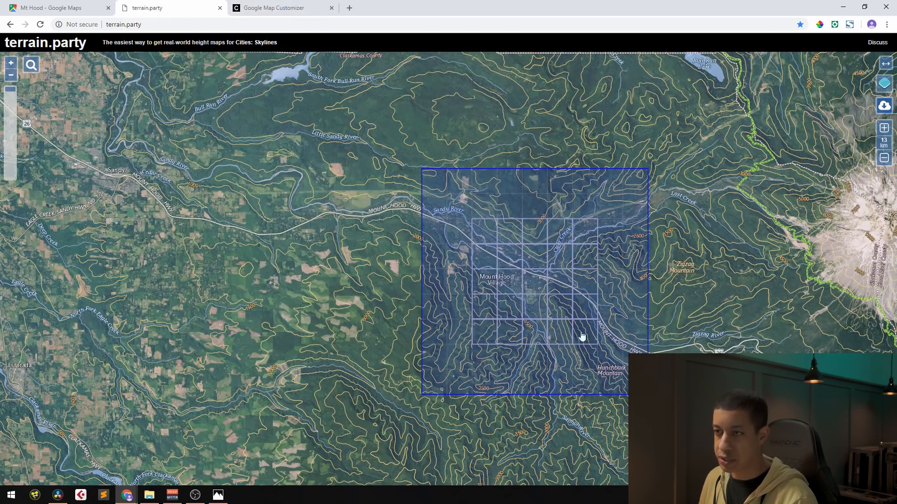
pyautogui.click(280, 8)
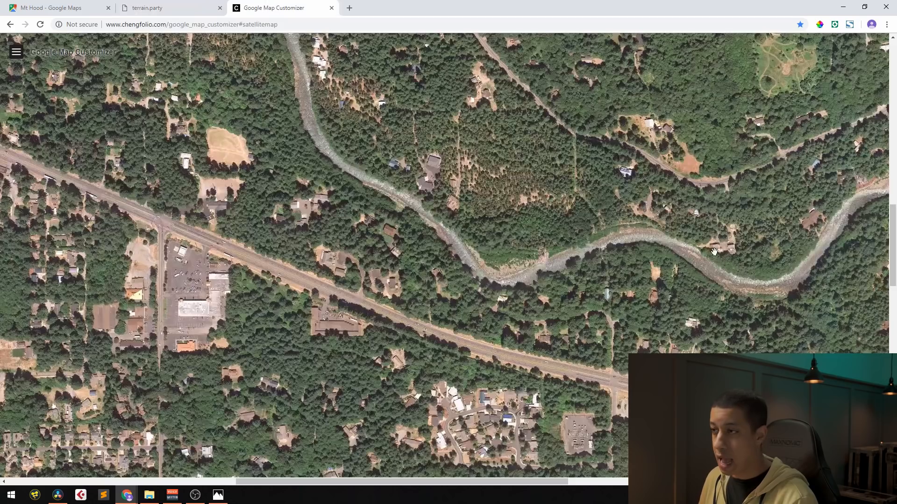
pyautogui.moveTo(892, 250); pyautogui.dragTo(892, 85)
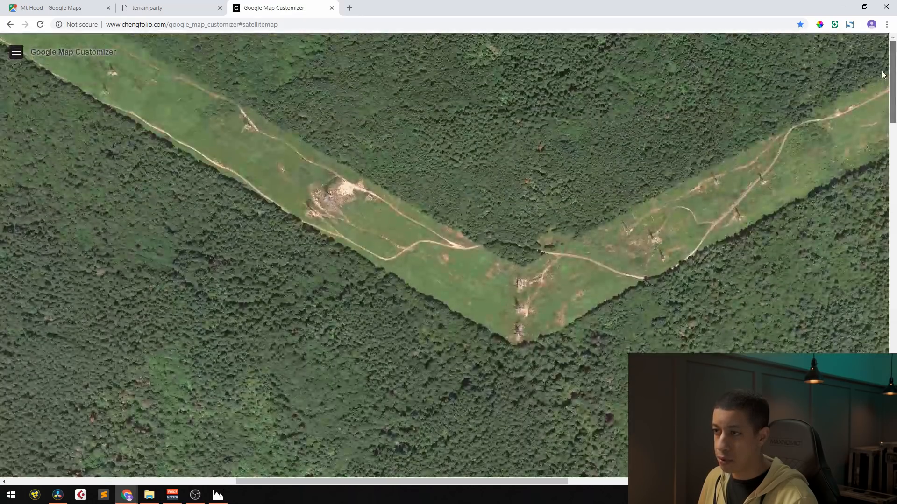
pyautogui.click(168, 8)
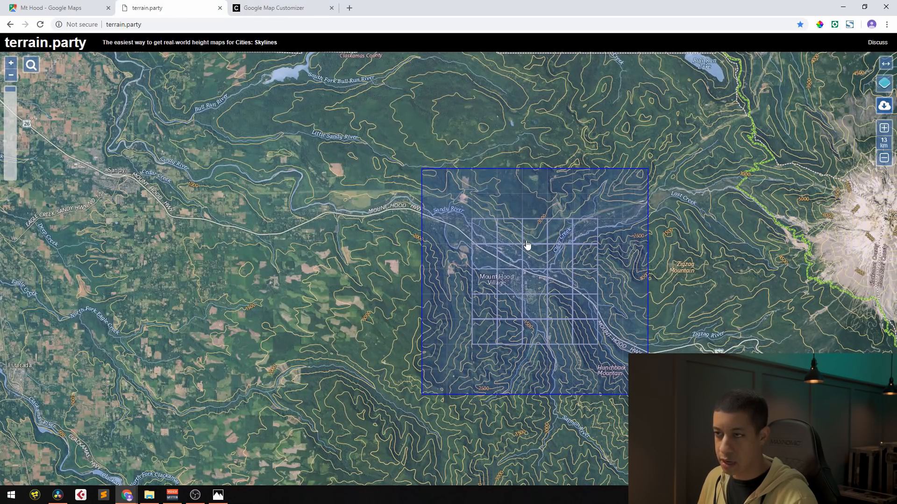
pyautogui.click(262, 8)
pyautogui.scroll(-1, 529, 264)
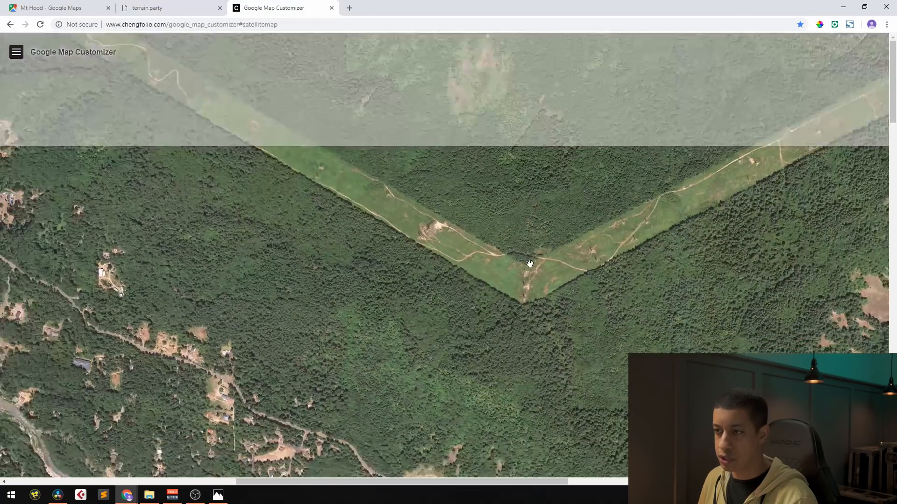
pyautogui.moveTo(632, 351); pyautogui.dragTo(588, 347)
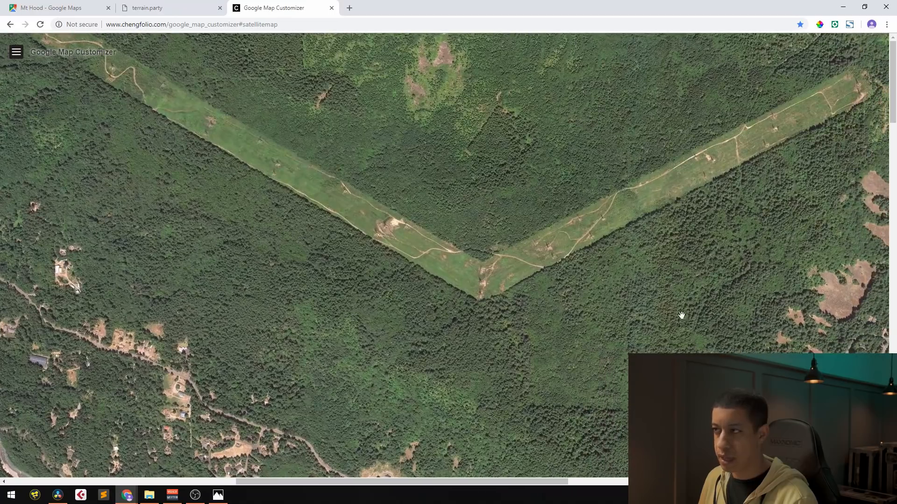
# Inspect the southern and eastern parts of the satellite map and compare their coverage with the terrain.party selection
pyautogui.moveTo(892, 77); pyautogui.dragTo(892, 369)
pyautogui.moveTo(516, 484); pyautogui.dragTo(626, 495)
pyautogui.moveTo(892, 384); pyautogui.dragTo(874, 185)
pyautogui.moveTo(533, 481); pyautogui.dragTo(667, 485)
pyautogui.moveTo(893, 199); pyautogui.dragTo(893, 251)
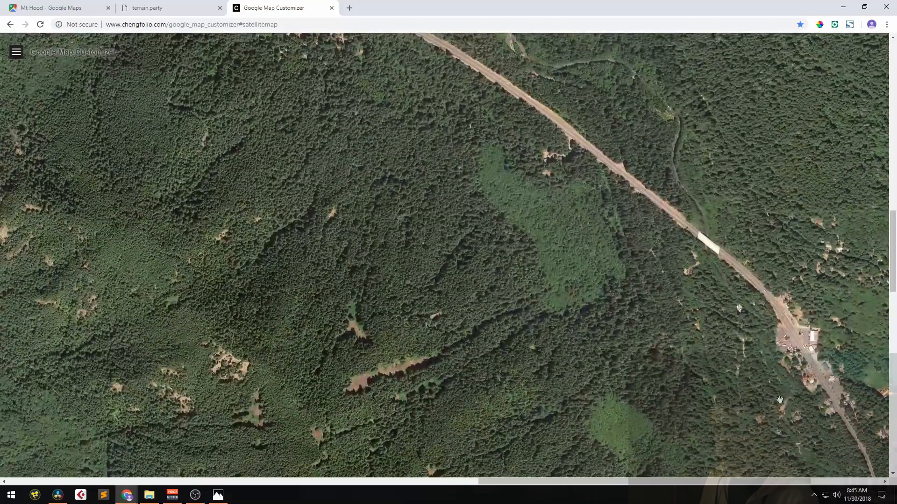
pyautogui.click(187, 8)
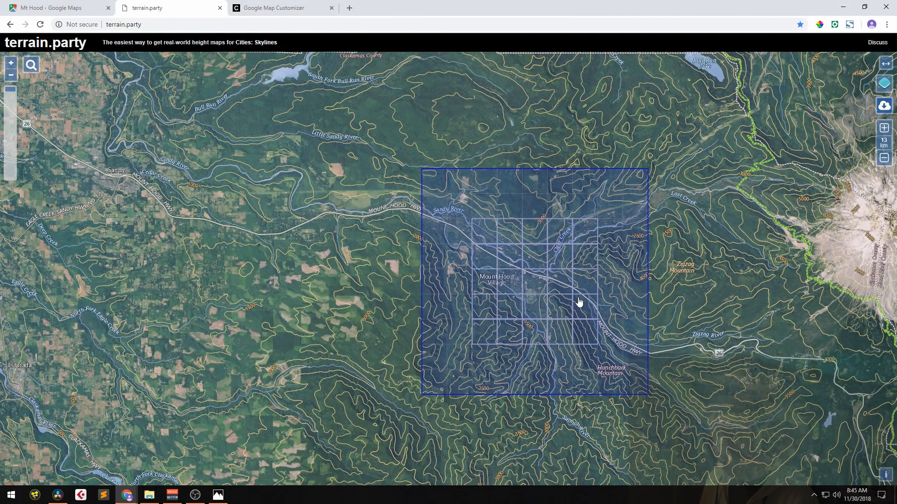
pyautogui.click(264, 8)
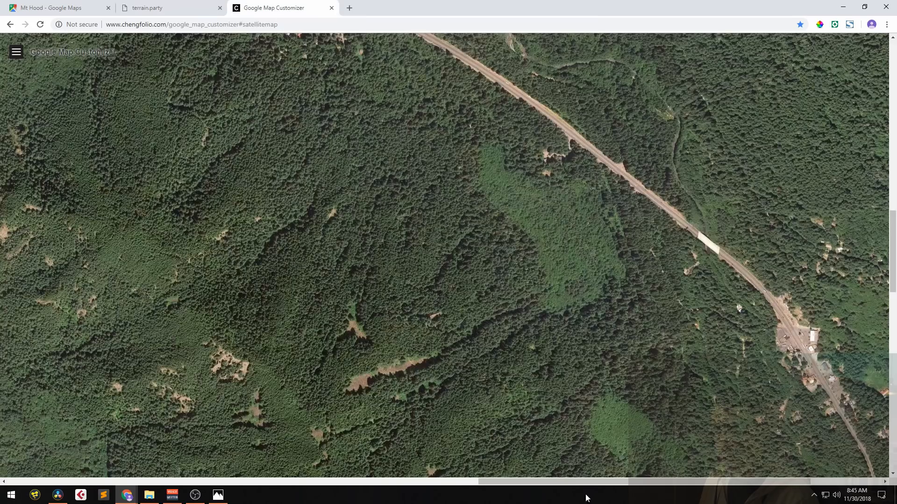
# Examine the golf course, the V-shaped clearing at the map's northern edge, and the village to verify the coverage
pyautogui.moveTo(613, 482); pyautogui.dragTo(399, 482)
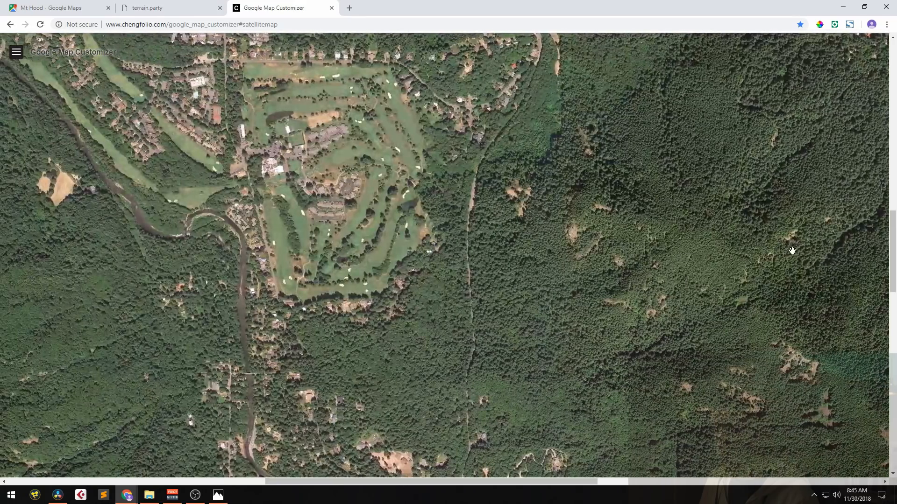
pyautogui.moveTo(891, 260); pyautogui.dragTo(890, 173)
pyautogui.scroll(10, 879, 176)
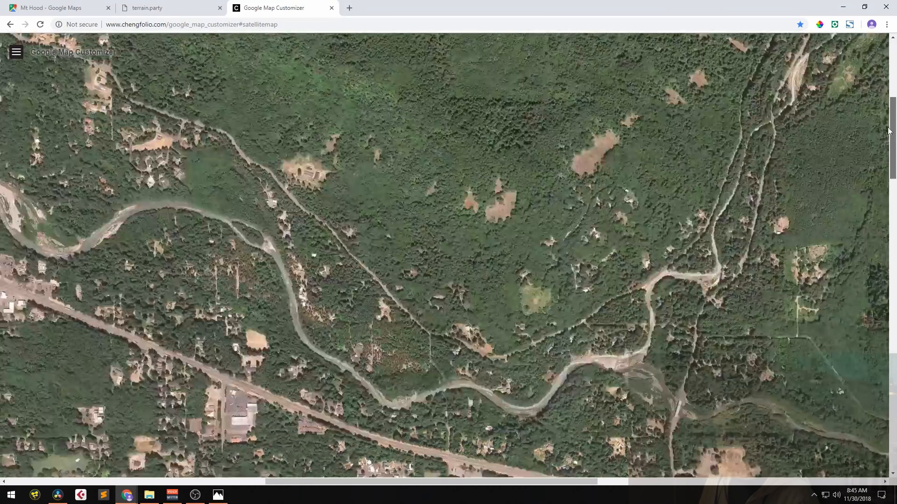
pyautogui.click(485, 490)
pyautogui.moveTo(333, 483); pyautogui.dragTo(291, 494)
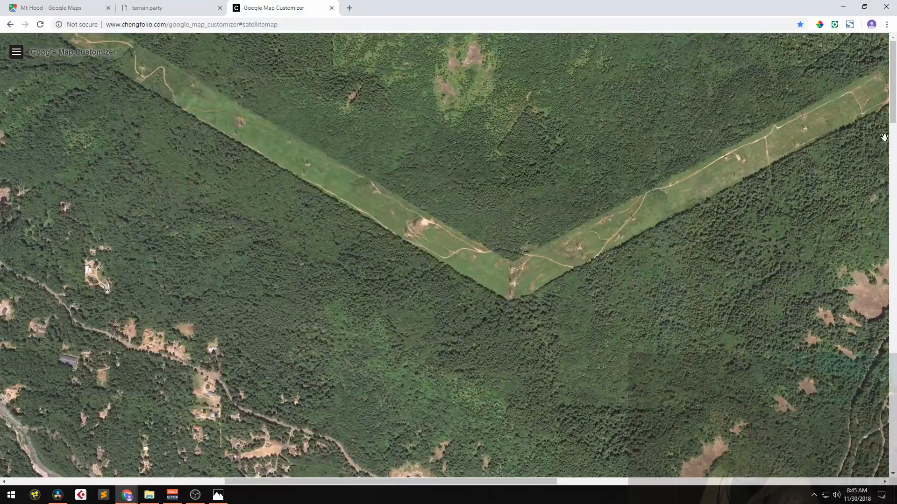
pyautogui.moveTo(890, 110); pyautogui.dragTo(884, 201)
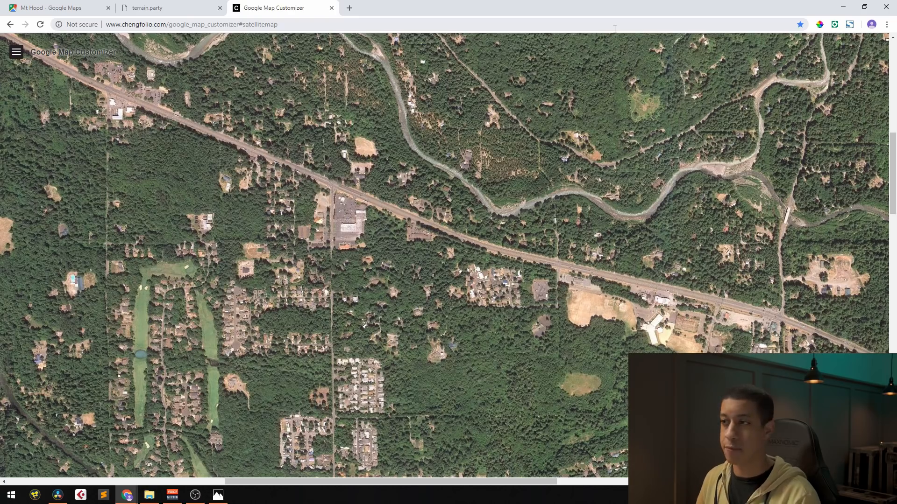
# Capture the entire Google Map Customizer page as a screenshot with the FireShot extension
pyautogui.moveTo(892, 173)
pyautogui.mouseDown()
pyautogui.moveTo(894, 98)
pyautogui.moveTo(894, 187)
pyautogui.moveTo(894, 164)
pyautogui.mouseUp()
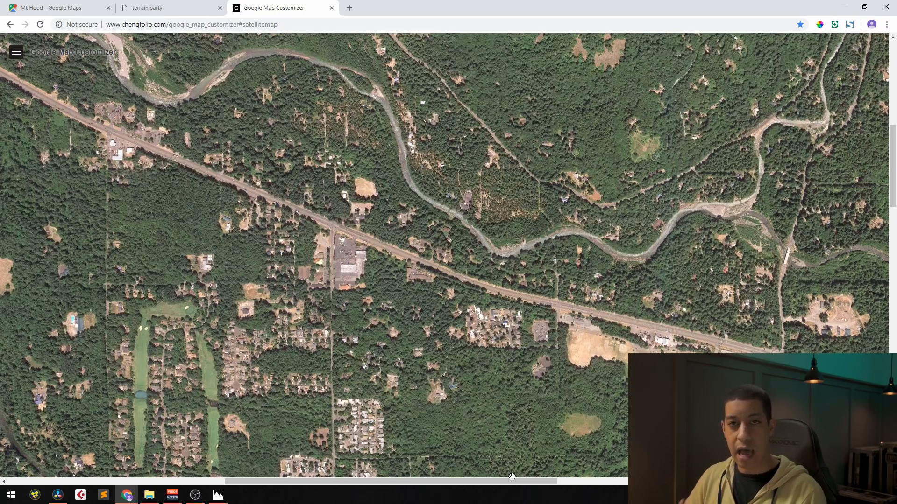
pyautogui.click(850, 26)
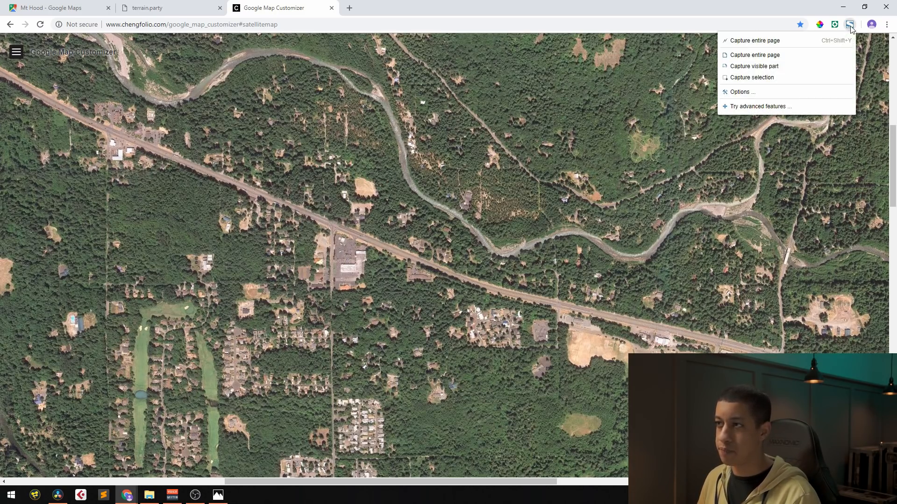
pyautogui.click(753, 55)
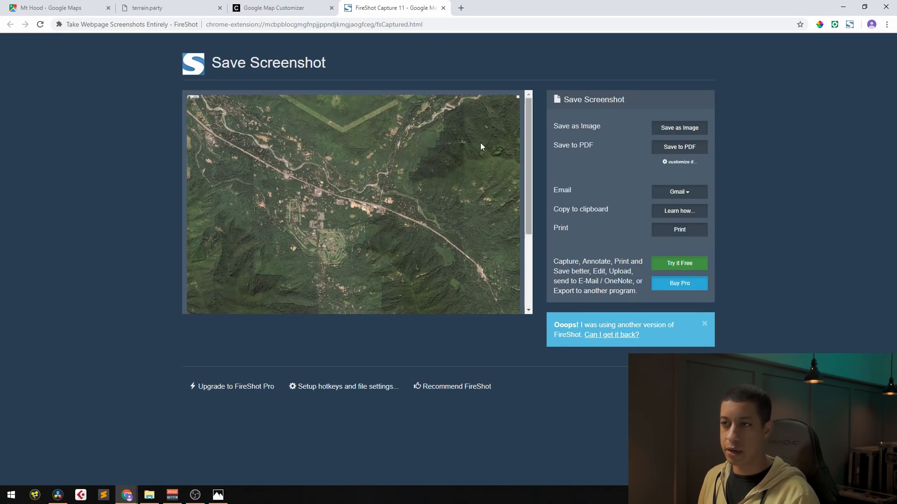
# Review the coverage of the captured satellite image in the FireShot preview and close that capture
pyautogui.moveTo(528, 125)
pyautogui.mouseDown()
pyautogui.moveTo(531, 211)
pyautogui.moveTo(537, 110)
pyautogui.mouseUp()
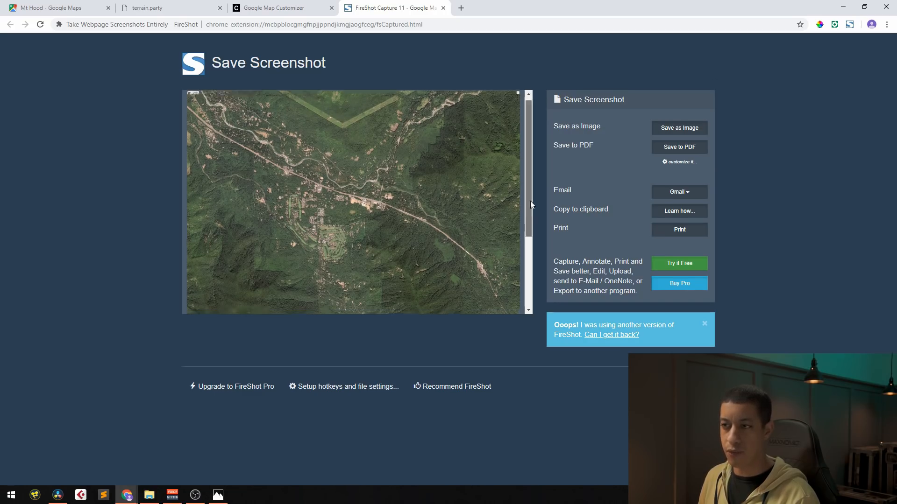
pyautogui.scroll(-2, 324, 257)
pyautogui.click(442, 8)
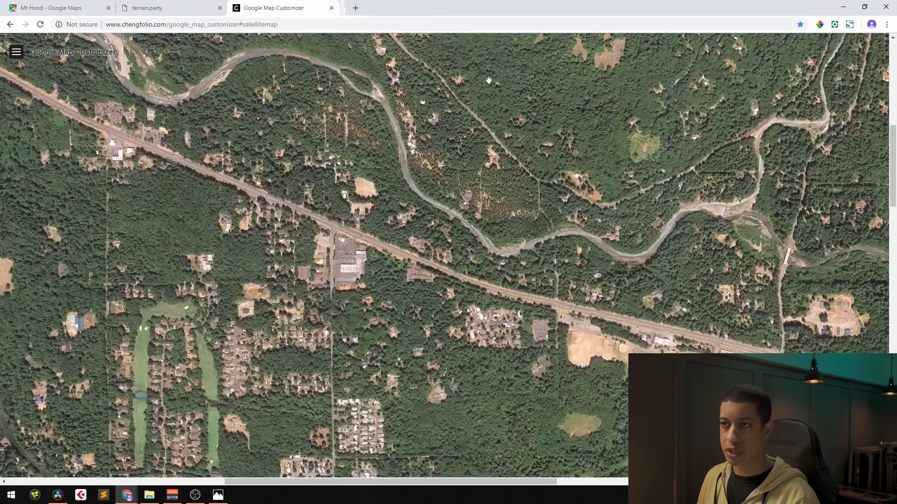
# Shift the Google Map Customizer satellite map so it covers more land north of the V-shaped clearing
pyautogui.moveTo(892, 175); pyautogui.dragTo(893, 82)
pyautogui.moveTo(696, 100); pyautogui.dragTo(696, 362)
pyautogui.moveTo(893, 92)
pyautogui.mouseDown()
pyautogui.moveTo(894, 421)
pyautogui.moveTo(895, 99)
pyautogui.mouseUp()
pyautogui.moveTo(604, 74); pyautogui.dragTo(568, 158)
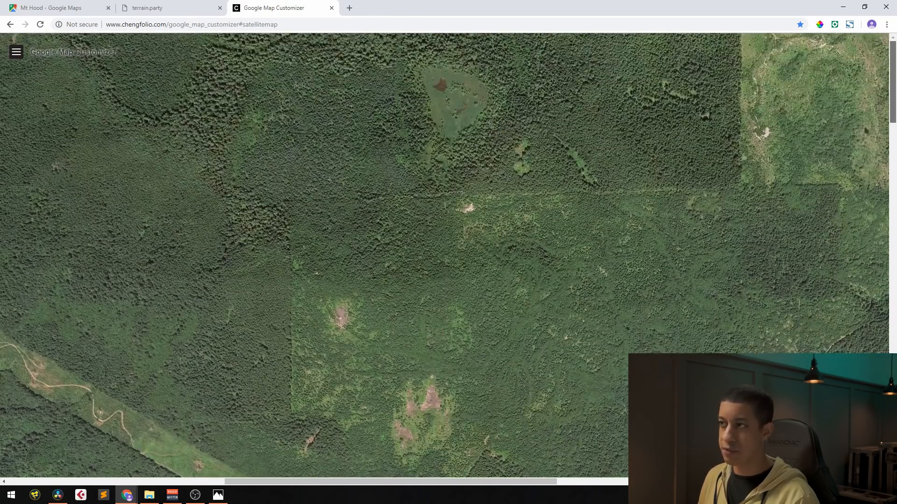
pyautogui.moveTo(894, 112); pyautogui.dragTo(894, 90)
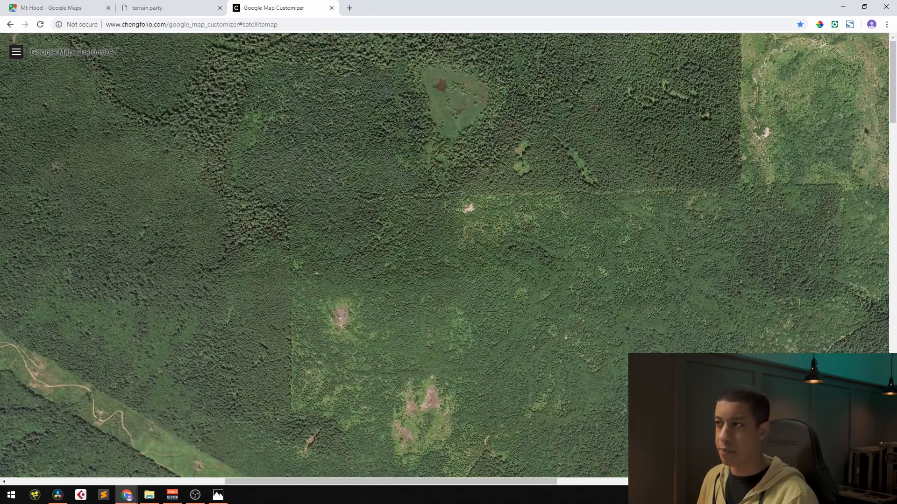
pyautogui.moveTo(894, 89); pyautogui.dragTo(882, 237)
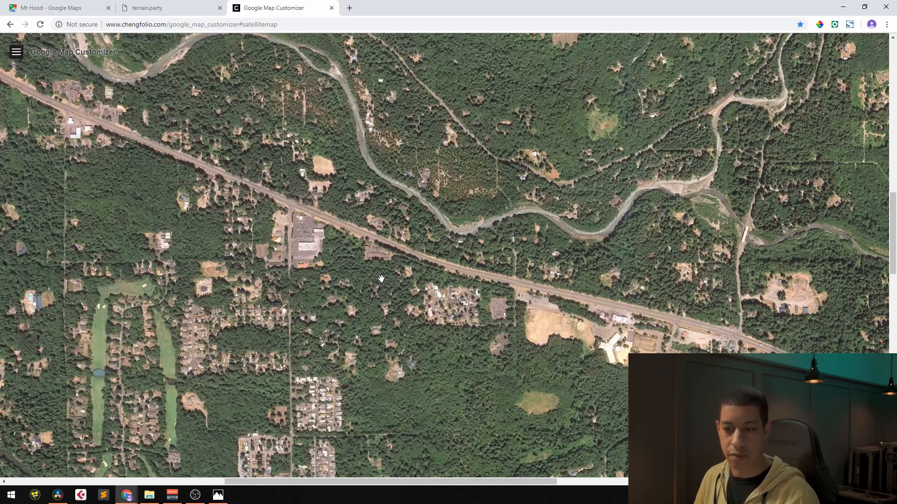
# Examine the village, the southern valley and the eastern forest on the shifted satellite map to check its coverage
pyautogui.scroll(-1, 485, 283)
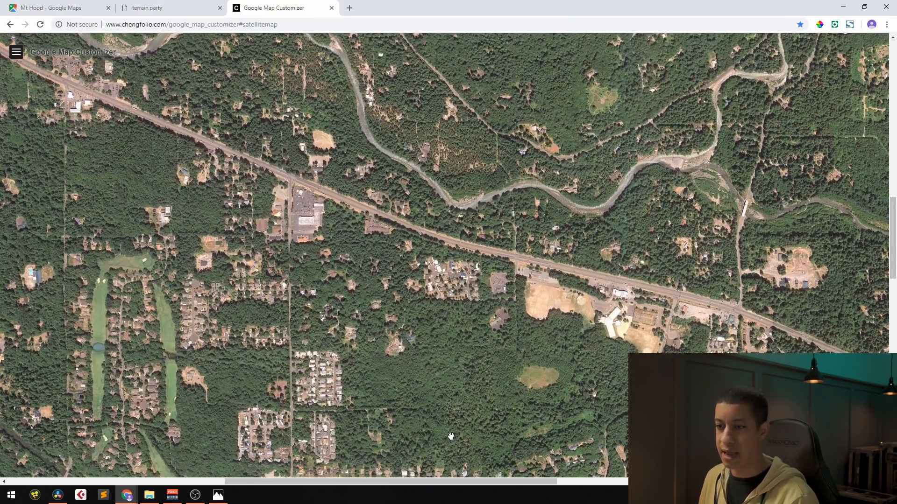
pyautogui.moveTo(368, 175); pyautogui.dragTo(382, 273)
pyautogui.moveTo(893, 236); pyautogui.dragTo(895, 438)
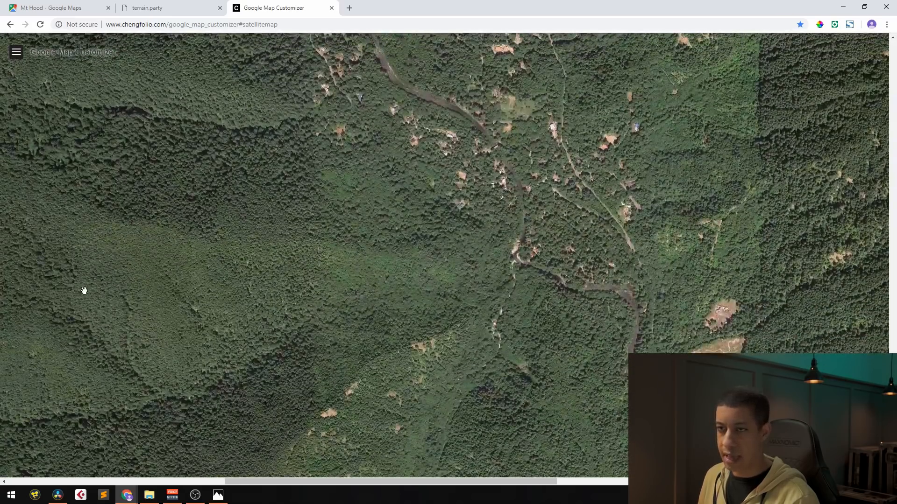
pyautogui.moveTo(371, 485); pyautogui.dragTo(604, 477)
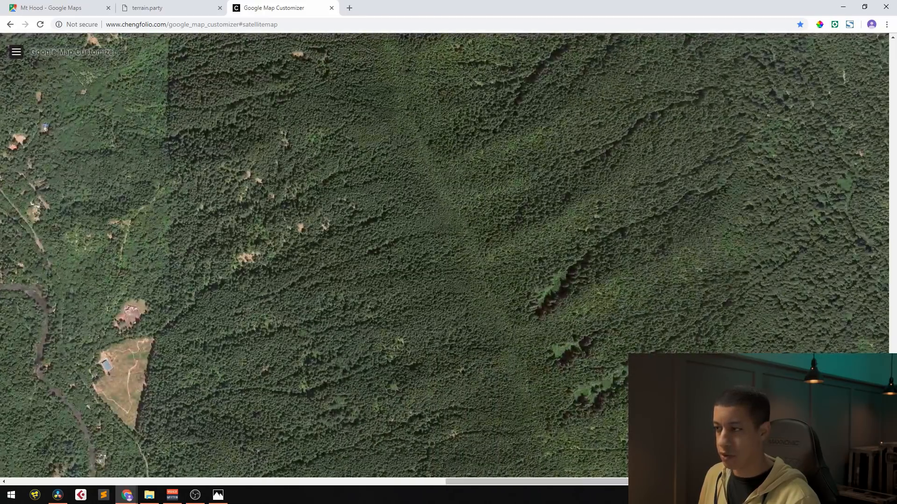
pyautogui.scroll(20, 96, 100)
pyautogui.scroll(-2, 96, 100)
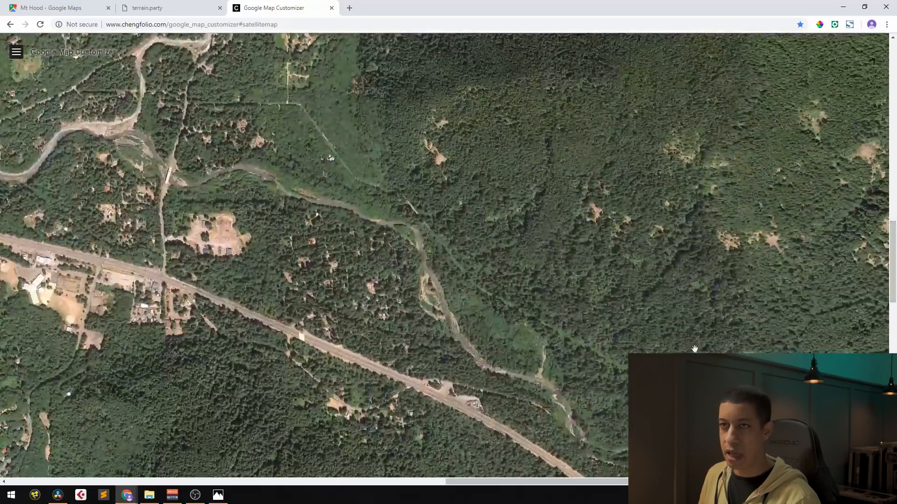
# Examine the terrain around Mt Hood Village, Welches and Rhododendron in the tilted Google Maps satellite view
pyautogui.click(42, 6)
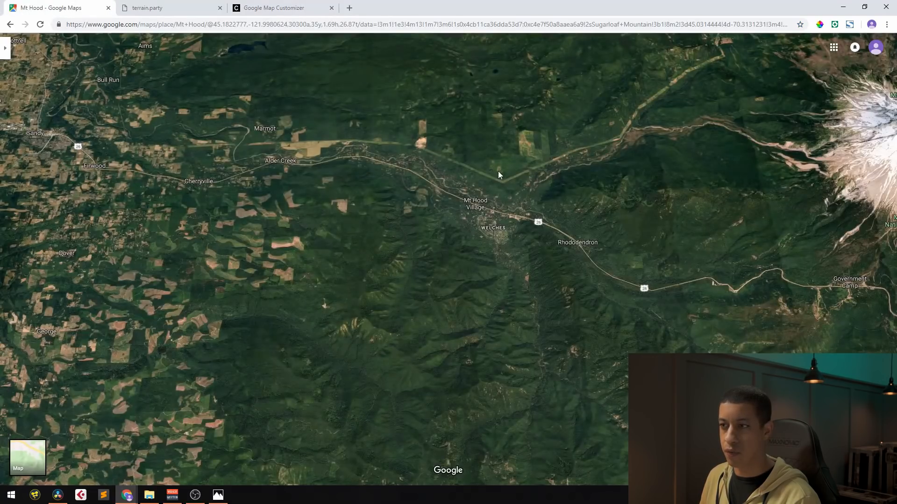
pyautogui.scroll(5, 498, 175)
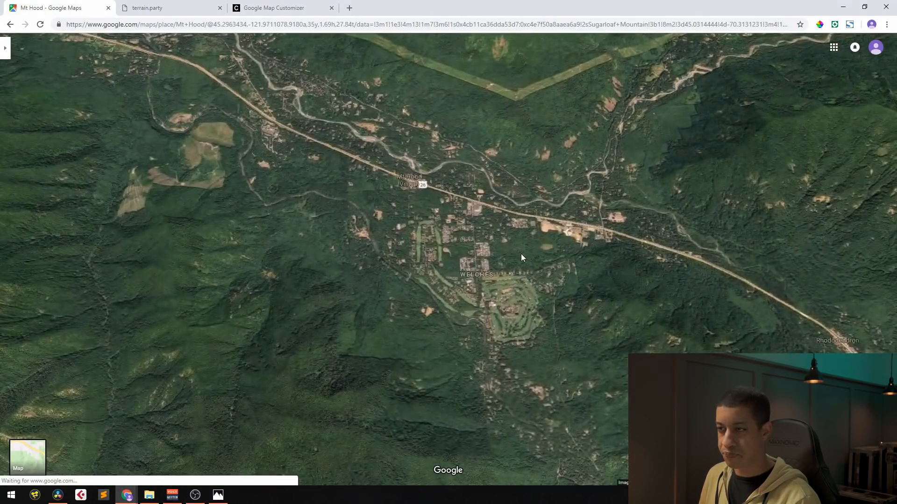
pyautogui.scroll(1, 522, 257)
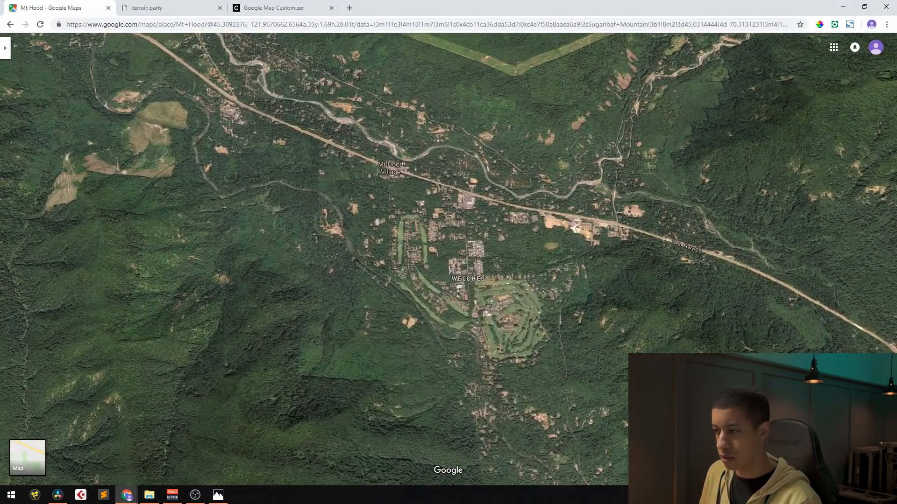
pyautogui.moveTo(508, 245); pyautogui.dragTo(388, 184)
pyautogui.moveTo(329, 210); pyautogui.dragTo(490, 237)
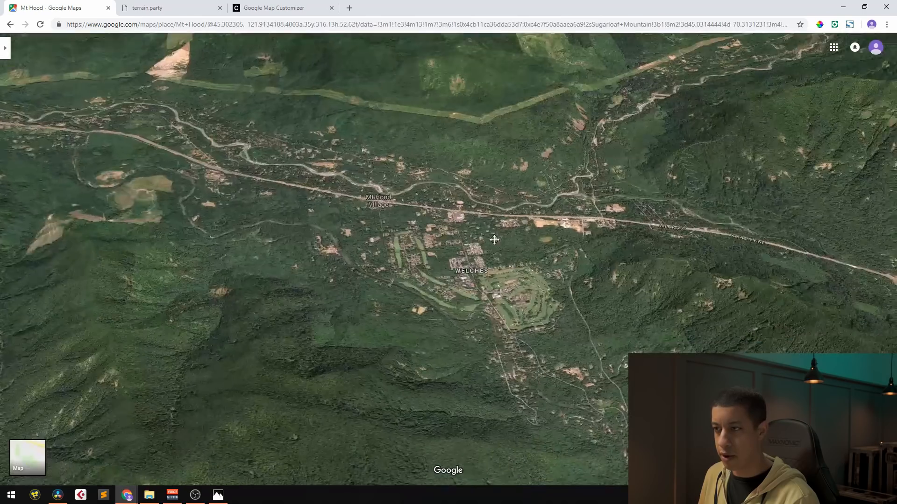
pyautogui.moveTo(756, 240); pyautogui.dragTo(552, 238)
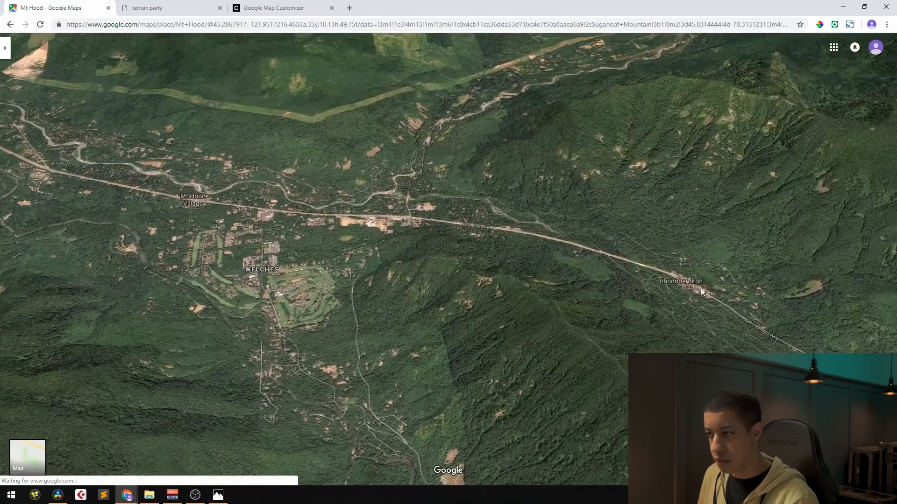
pyautogui.scroll(3, 700, 292)
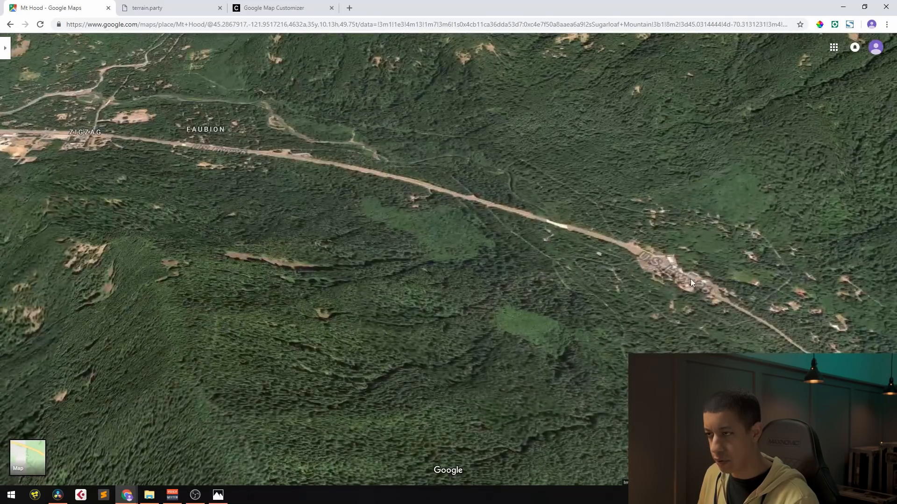
pyautogui.scroll(-3, 680, 276)
pyautogui.moveTo(590, 260); pyautogui.dragTo(503, 216)
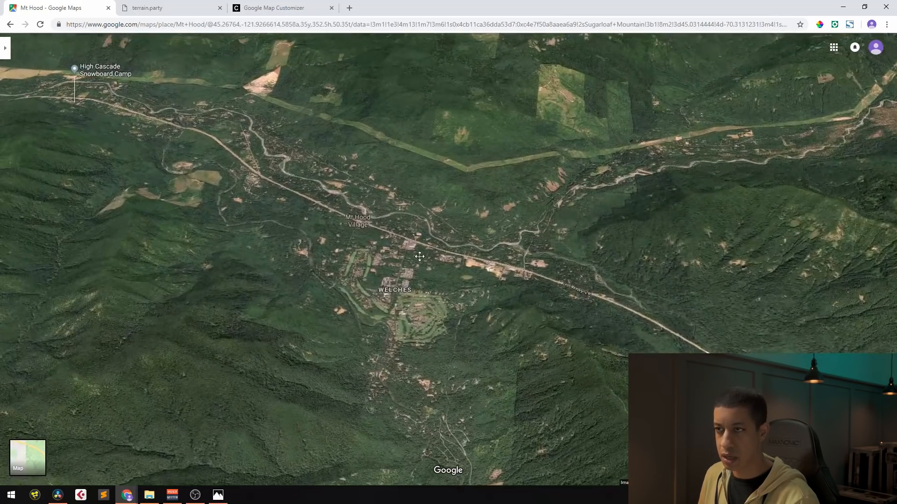
# Check the north-eastern part of the Google Map Customizer map and capture the entire page with FireShot
pyautogui.click(276, 7)
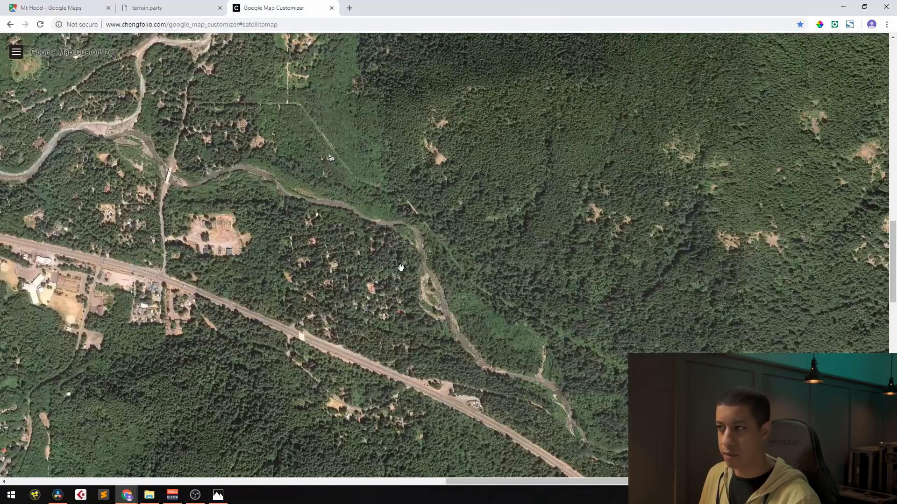
pyautogui.moveTo(892, 270); pyautogui.dragTo(892, 242)
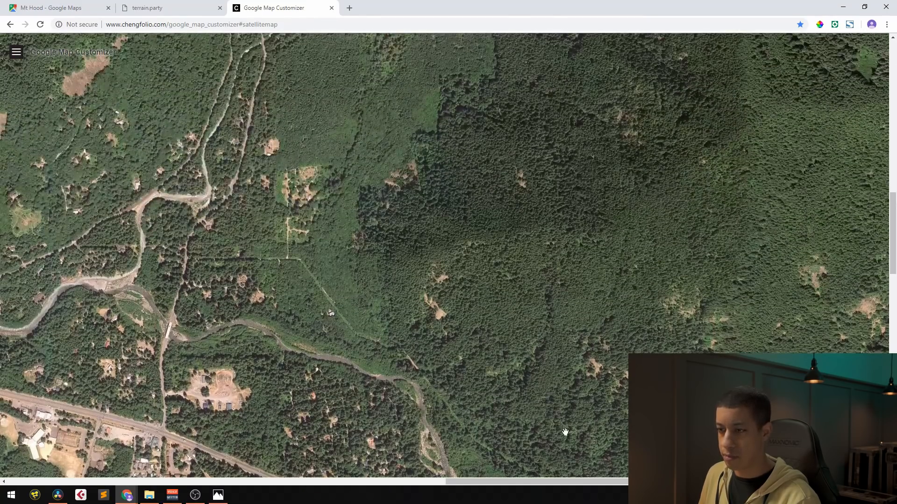
pyautogui.moveTo(527, 482); pyautogui.dragTo(354, 467)
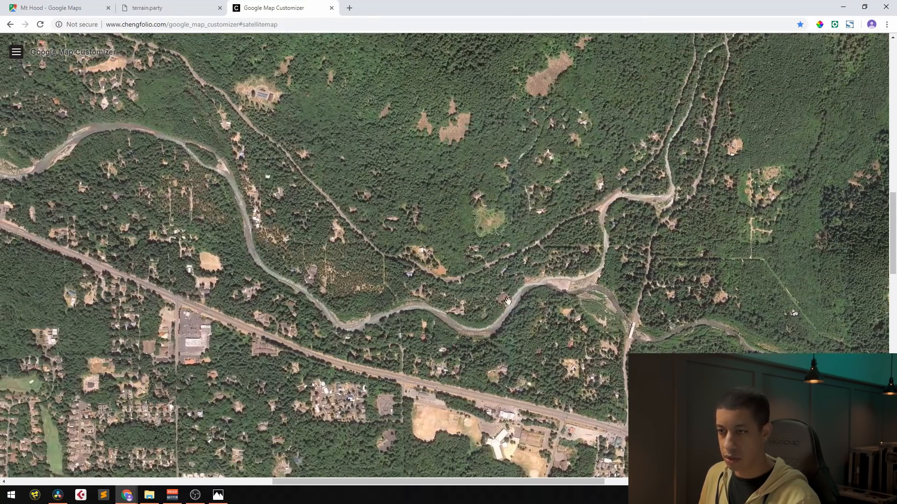
pyautogui.click(851, 25)
pyautogui.click(760, 56)
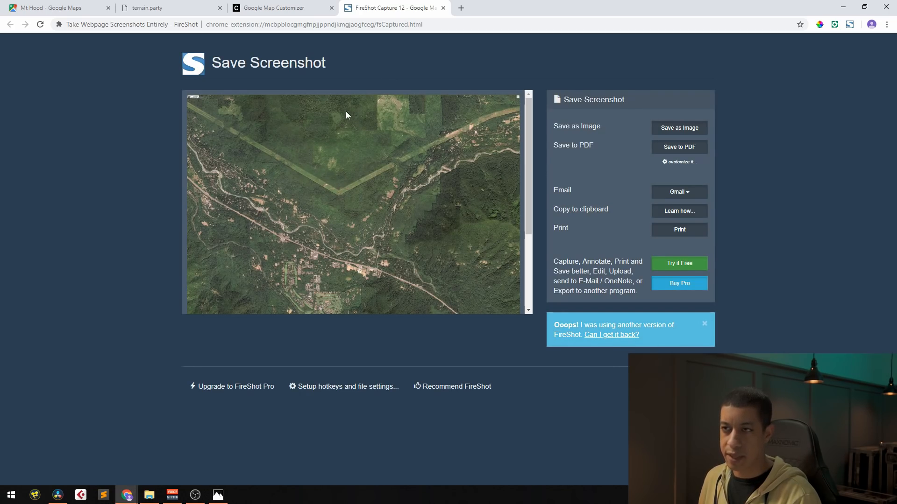
# Check the lower part of the captured satellite image and save it as a PDF in the Downloads FireShot folder
pyautogui.moveTo(530, 202); pyautogui.dragTo(529, 269)
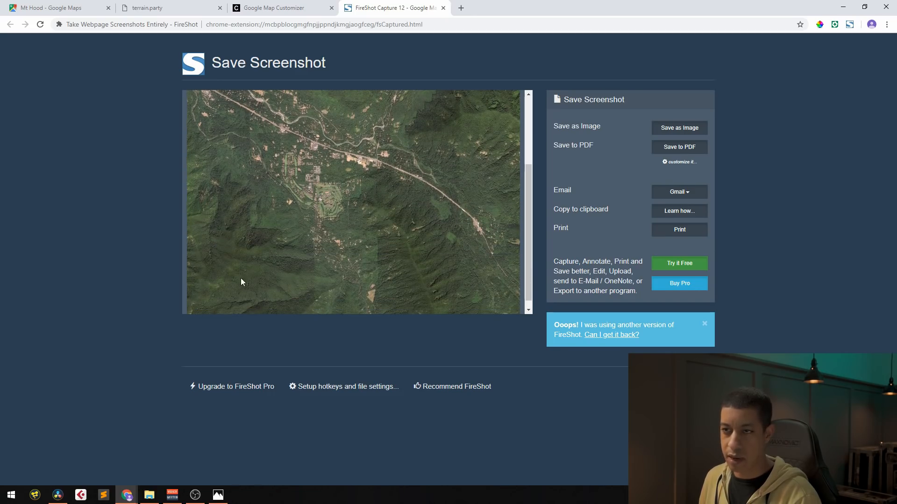
pyautogui.click(681, 151)
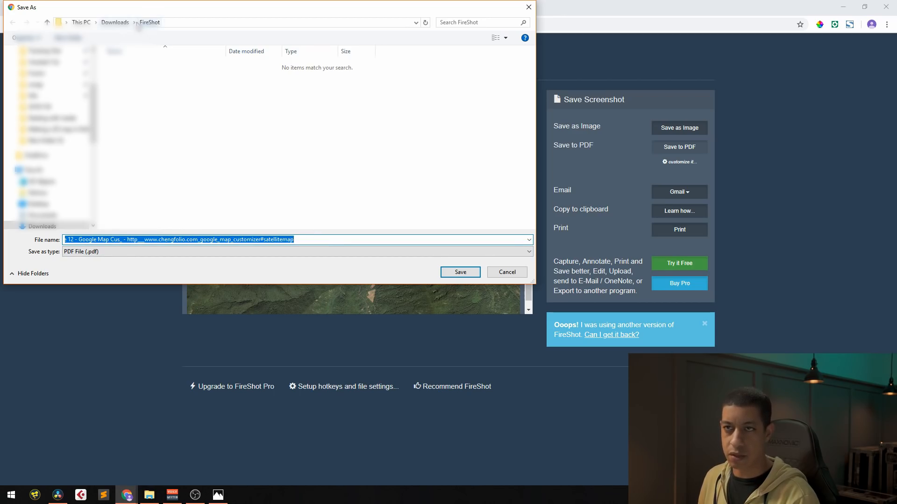
pyautogui.click(451, 273)
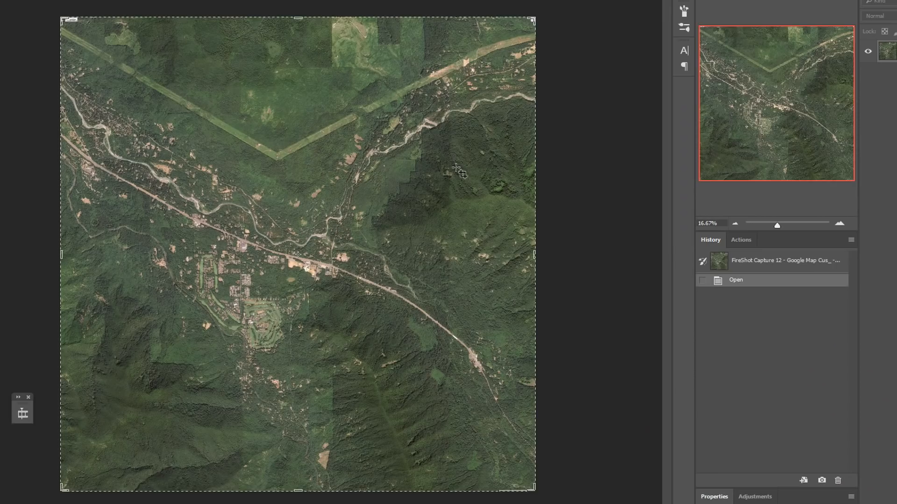
# In Photoshop, position the height map layer over the satellite image and enlarge it with Free Transform to cover most of the image
pyautogui.moveTo(762, 223)
pyautogui.mouseDown()
pyautogui.moveTo(788, 225)
pyautogui.moveTo(778, 225)
pyautogui.mouseUp()
pyautogui.click(828, 163)
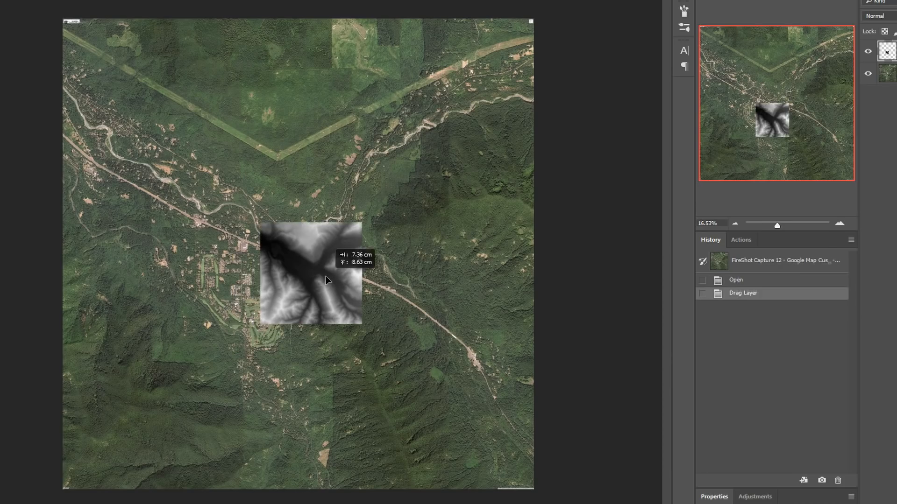
pyautogui.moveTo(340, 250); pyautogui.dragTo(342, 253)
pyautogui.click(1, 1)
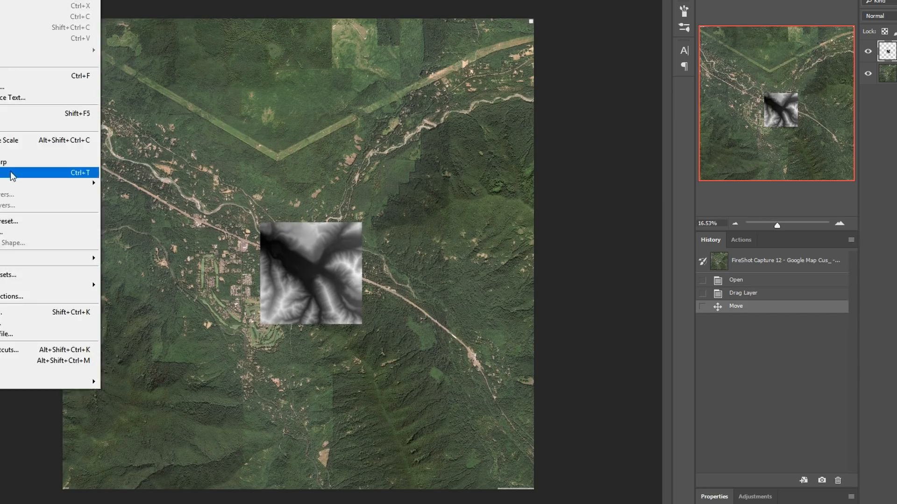
pyautogui.click(12, 174)
pyautogui.moveTo(429, 251); pyautogui.dragTo(414, 246)
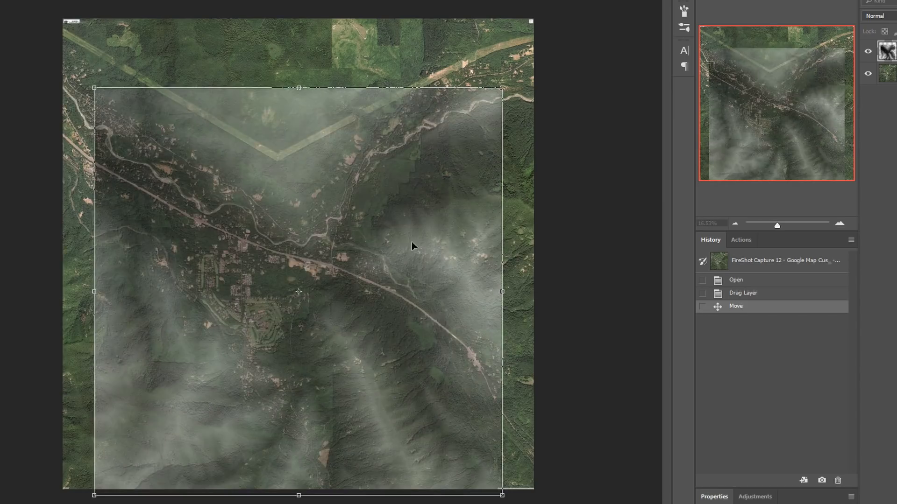
pyautogui.moveTo(94, 87); pyautogui.dragTo(13, 31)
pyautogui.moveTo(325, 236); pyautogui.dragTo(133, 119)
pyautogui.moveTo(233, 168); pyautogui.dragTo(474, 265)
pyautogui.moveTo(75, 476); pyautogui.dragTo(1, 503)
# Fine-tune the height map's scale and position so its valleys align with the satellite image, and apply the transform
pyautogui.moveTo(289, 375); pyautogui.dragTo(335, 350)
pyautogui.scroll(-5, 336, 351)
pyautogui.moveTo(142, 423); pyautogui.dragTo(106, 460)
pyautogui.moveTo(479, 86); pyautogui.dragTo(489, 75)
pyautogui.moveTo(106, 461); pyautogui.dragTo(94, 473)
pyautogui.moveTo(490, 75); pyautogui.dragTo(515, 49)
pyautogui.moveTo(430, 167); pyautogui.dragTo(416, 172)
pyautogui.moveTo(501, 56); pyautogui.dragTo(507, 51)
pyautogui.moveTo(445, 189); pyautogui.dragTo(442, 195)
pyautogui.press('Return')
# Crop the document to the area shared by the height map and the satellite image
pyautogui.scroll(4, 354, 225)
pyautogui.press('c')
pyautogui.moveTo(295, 466); pyautogui.dragTo(300, 460)
pyautogui.press('Escape')
pyautogui.moveTo(298, 43); pyautogui.dragTo(298, 51)
pyautogui.press('Return')
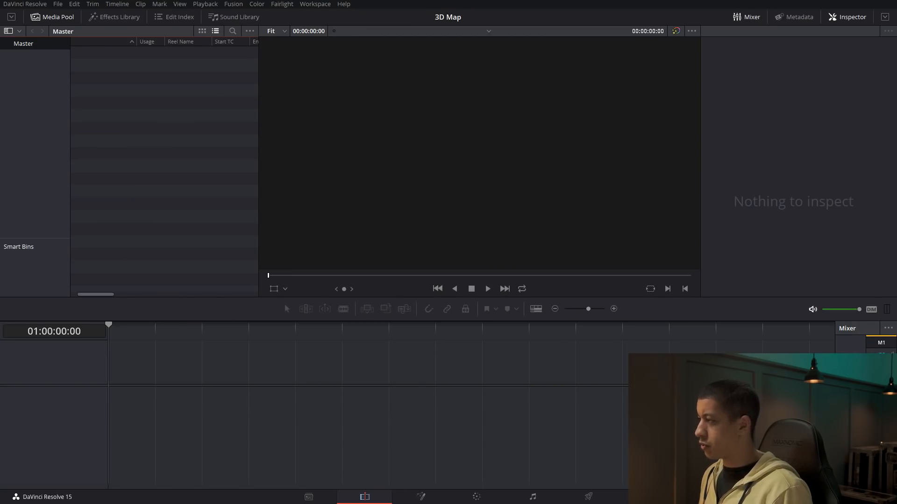
# Switch to the 3D Map project in DaVinci Resolve and show the media pool on the Fusion page
pyautogui.moveTo(896, 149); pyautogui.dragTo(152, 128)
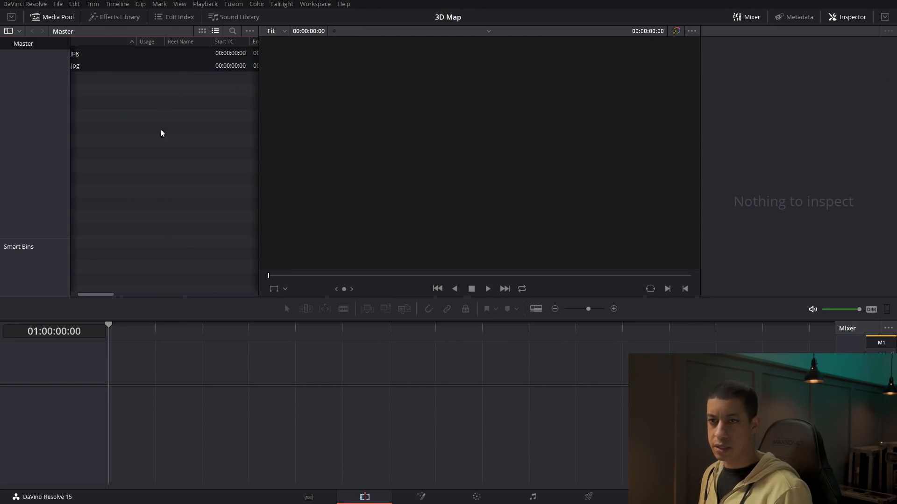
pyautogui.moveTo(107, 296); pyautogui.dragTo(101, 296)
pyautogui.click(421, 496)
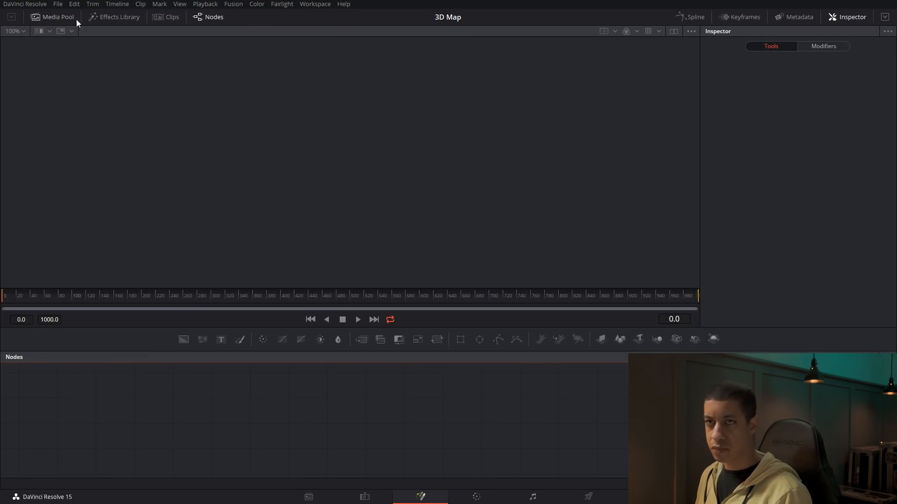
pyautogui.click(52, 18)
# Create a new Fusion composition with a duration of 00:00:10:00 and a frame rate of 30
pyautogui.rightClick(138, 156)
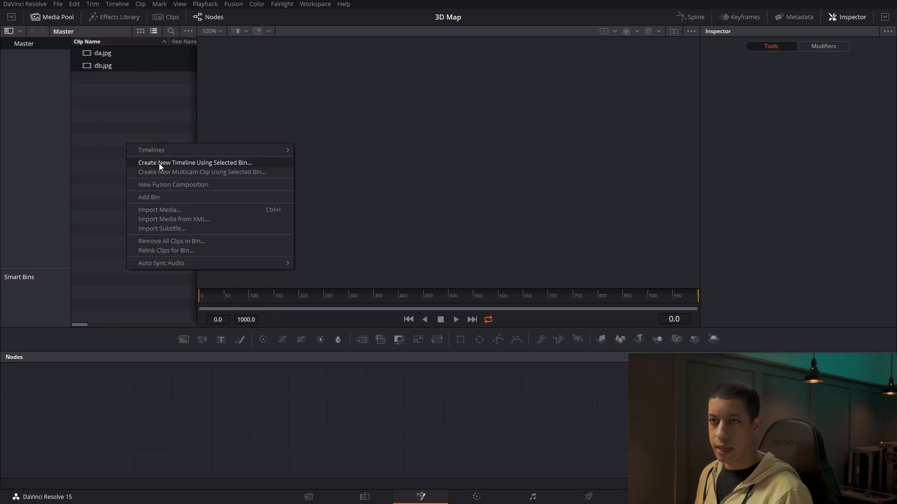
pyautogui.click(181, 185)
pyautogui.click(442, 234)
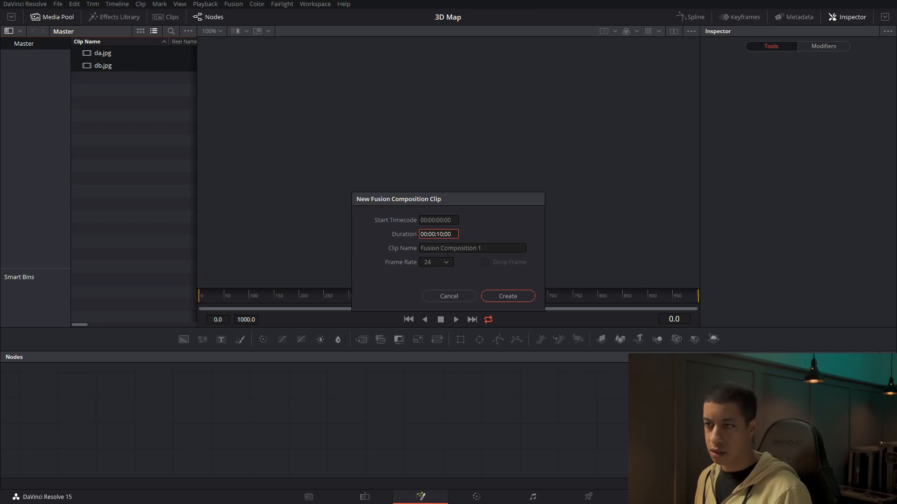
pyautogui.click(444, 262)
pyautogui.click(434, 336)
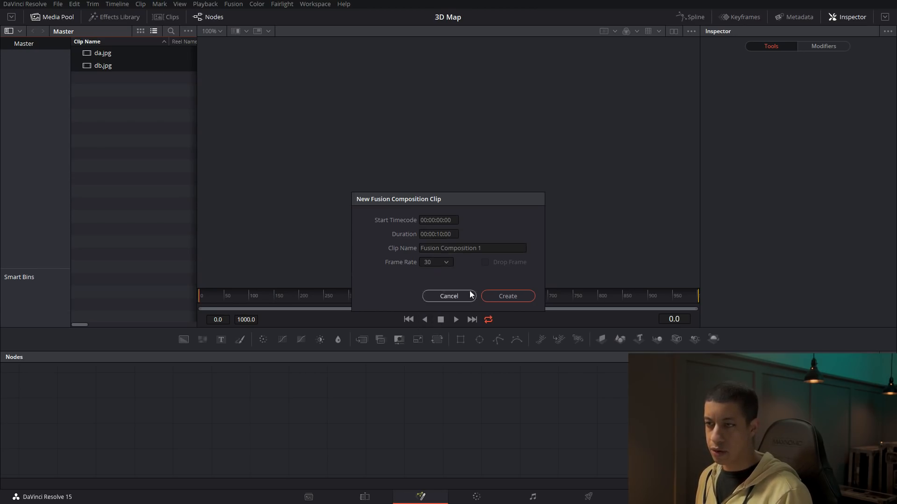
pyautogui.click(510, 298)
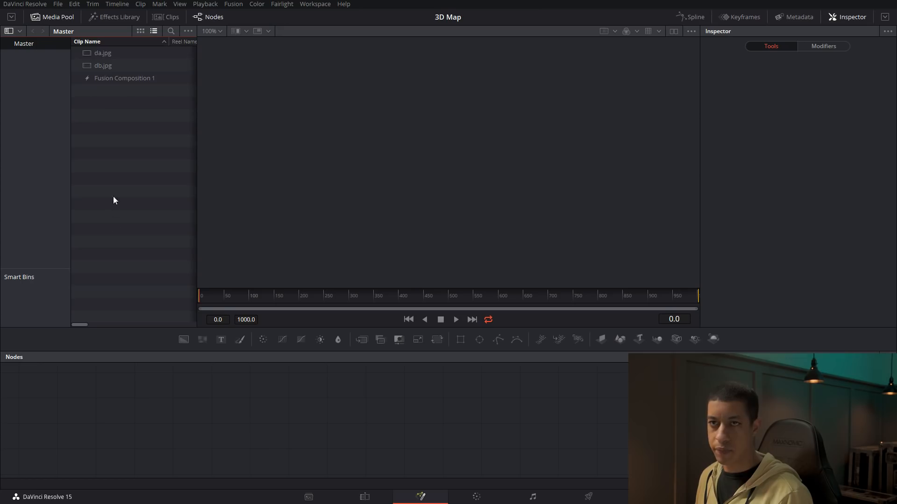
# Open Fusion Composition 1 and move the MediaOut1 node to the far right of the node graph
pyautogui.click(88, 65)
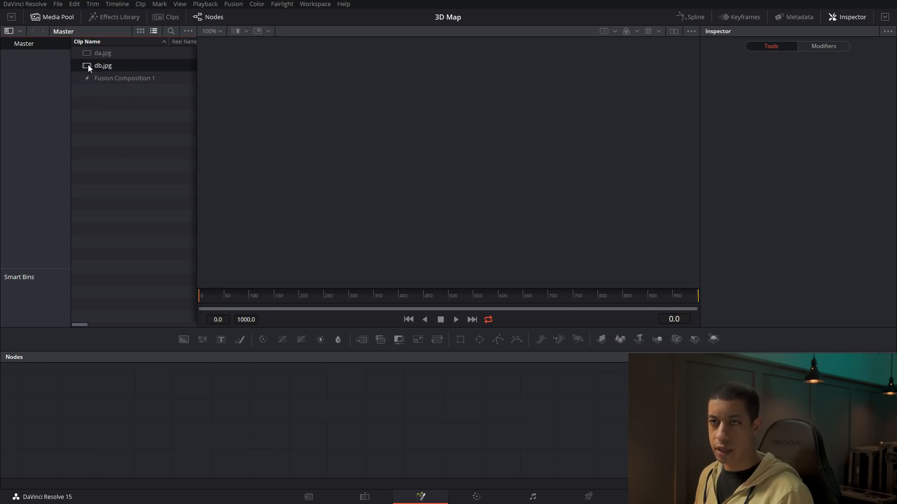
pyautogui.click(86, 78)
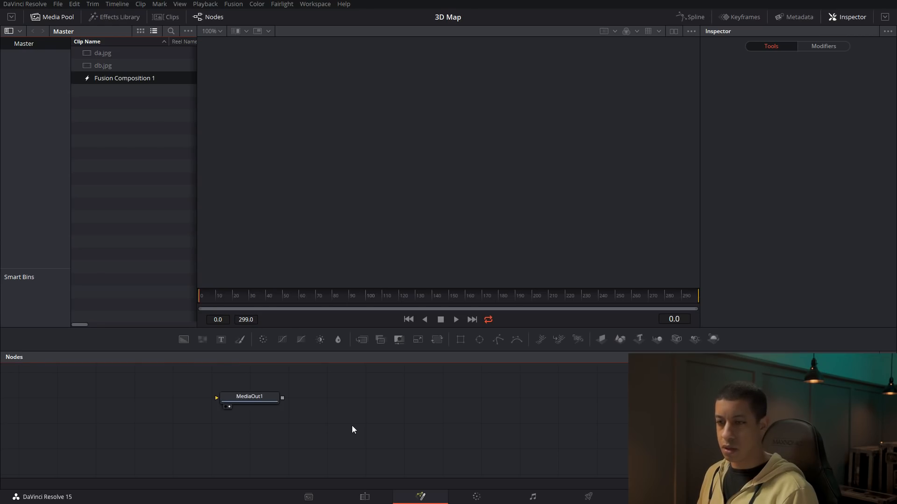
pyautogui.moveTo(244, 389); pyautogui.dragTo(688, 415)
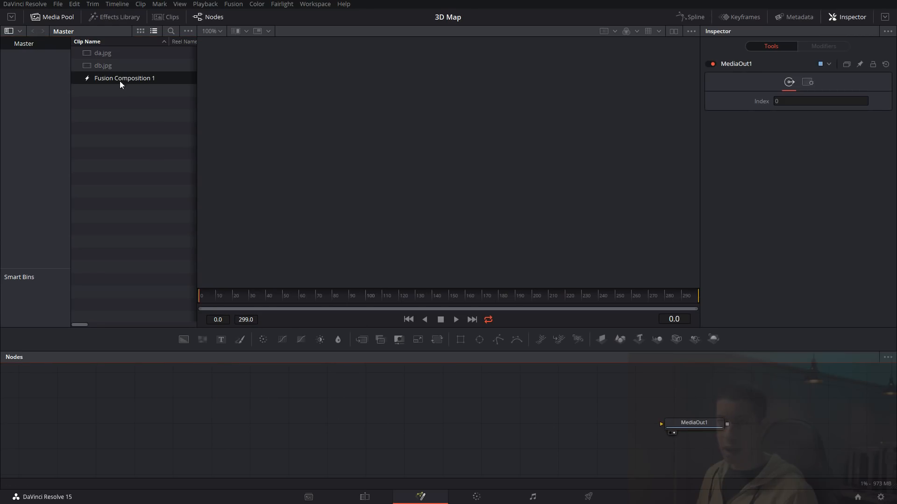
# Add db.jpg and da.jpg to the node graph as media inputs and display the satellite image in the viewer
pyautogui.moveTo(90, 69); pyautogui.dragTo(198, 400)
pyautogui.moveTo(95, 53); pyautogui.dragTo(313, 185)
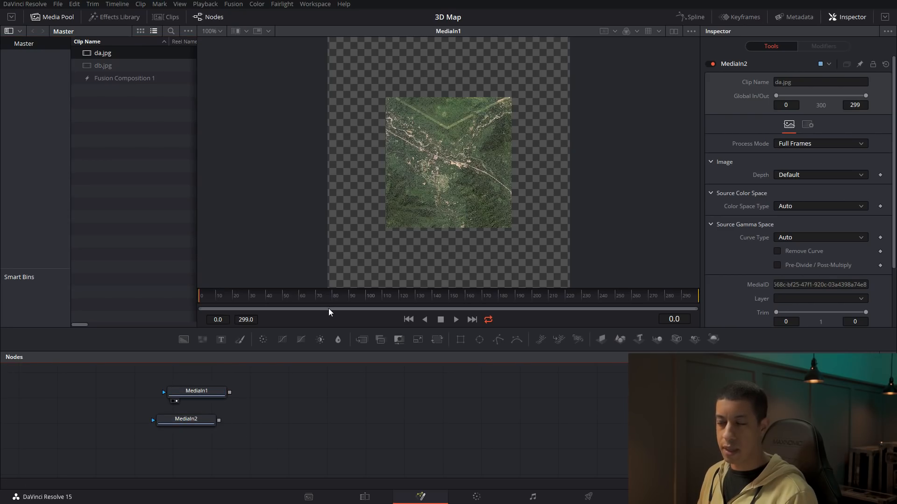
# Display the height map and then the satellite image in the viewer and inspect how each fills its frame
pyautogui.moveTo(185, 419); pyautogui.dragTo(401, 230)
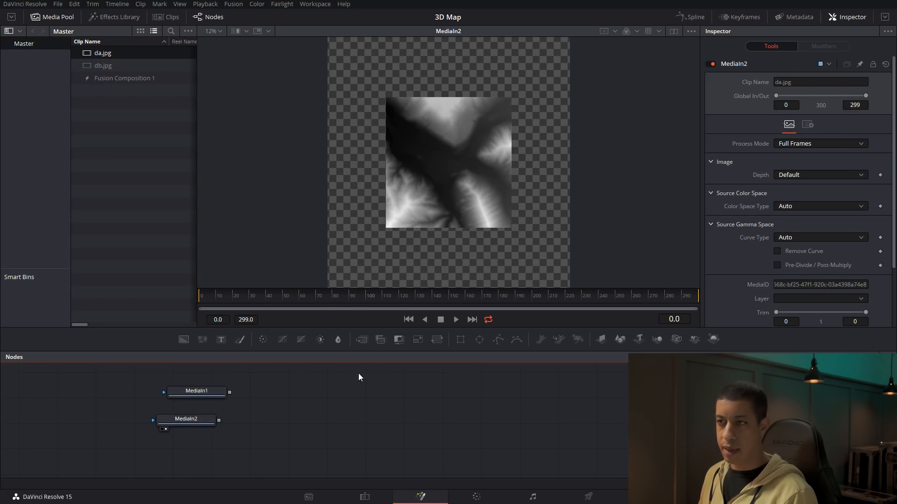
pyautogui.moveTo(208, 394); pyautogui.dragTo(513, 150)
pyautogui.scroll(-2, 513, 140)
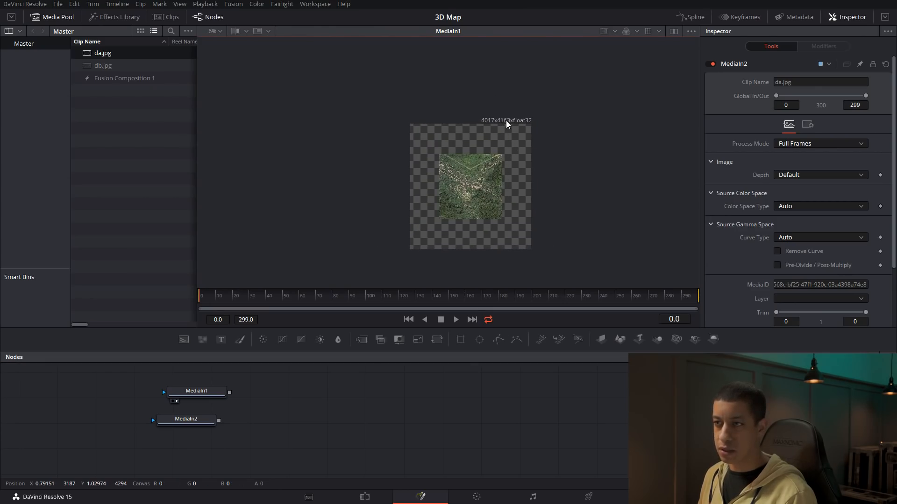
pyautogui.scroll(1, 480, 189)
pyautogui.scroll(1, 481, 190)
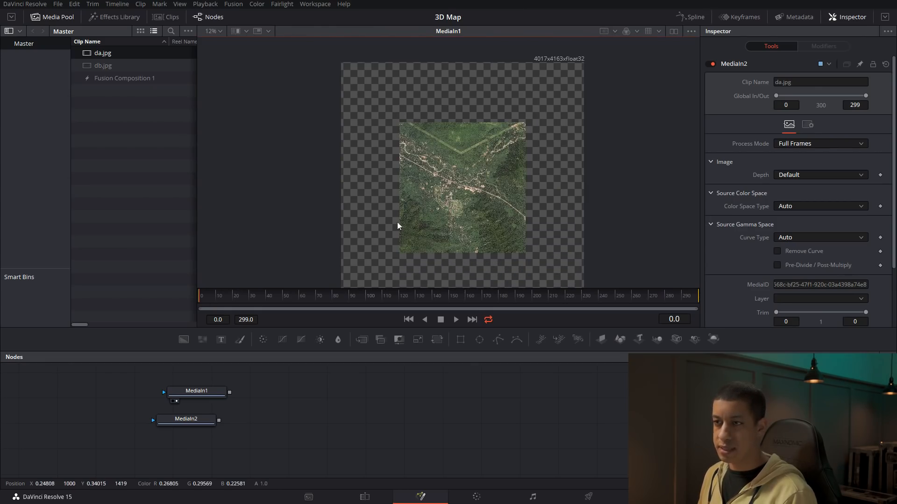
pyautogui.scroll(-1, 513, 163)
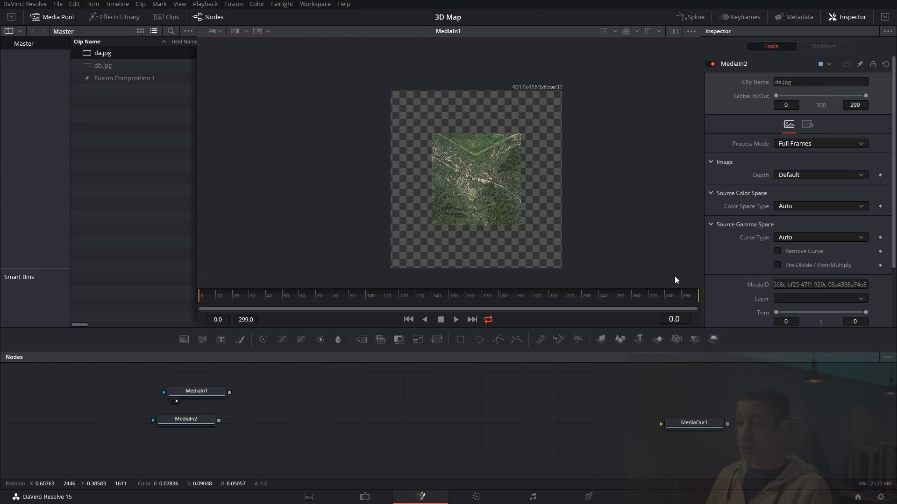
# Set the project's input scaling for mismatched resolution files to Center crop with no resizing and save the settings
pyautogui.click(880, 497)
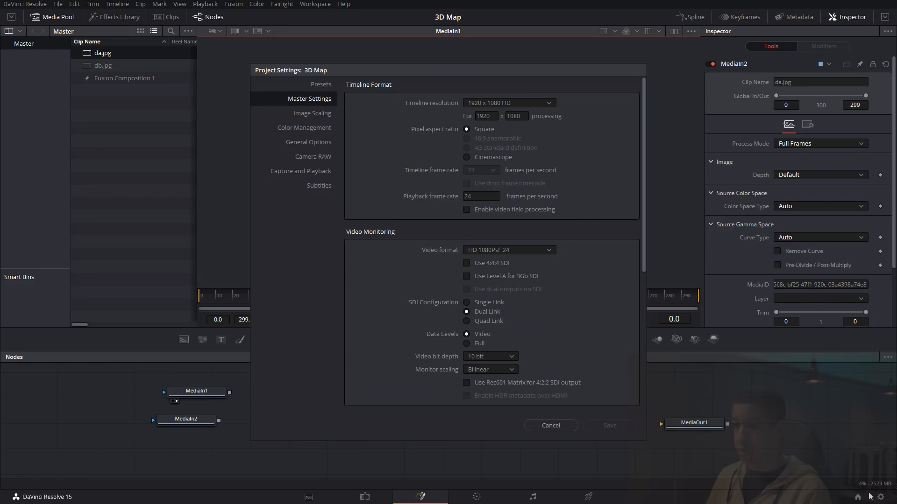
pyautogui.click(312, 113)
pyautogui.click(529, 251)
pyautogui.click(516, 269)
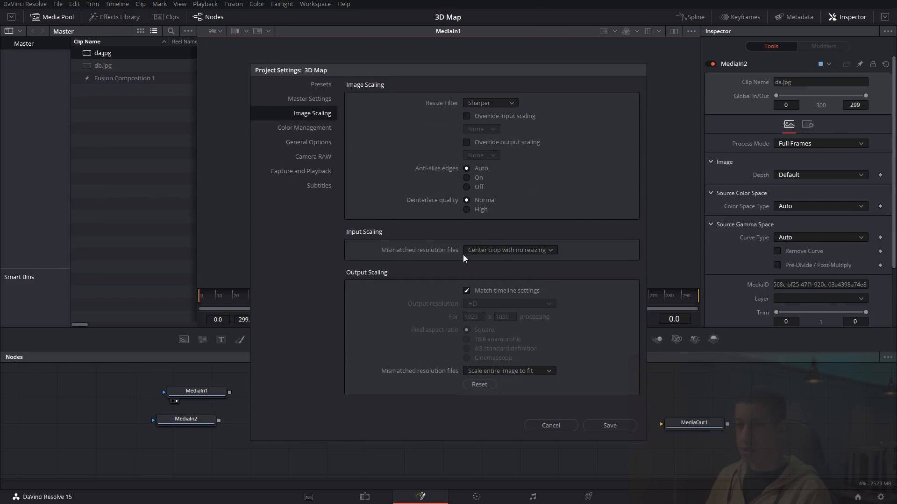
pyautogui.click(616, 428)
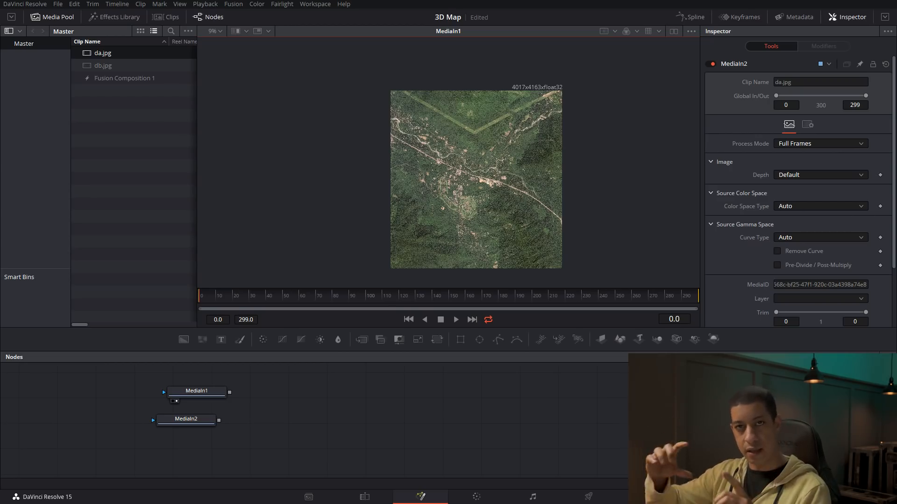
# Add Image Plane 3D, Camera 3D and Renderer 3D nodes to the node graph beside the media inputs
pyautogui.click(451, 420)
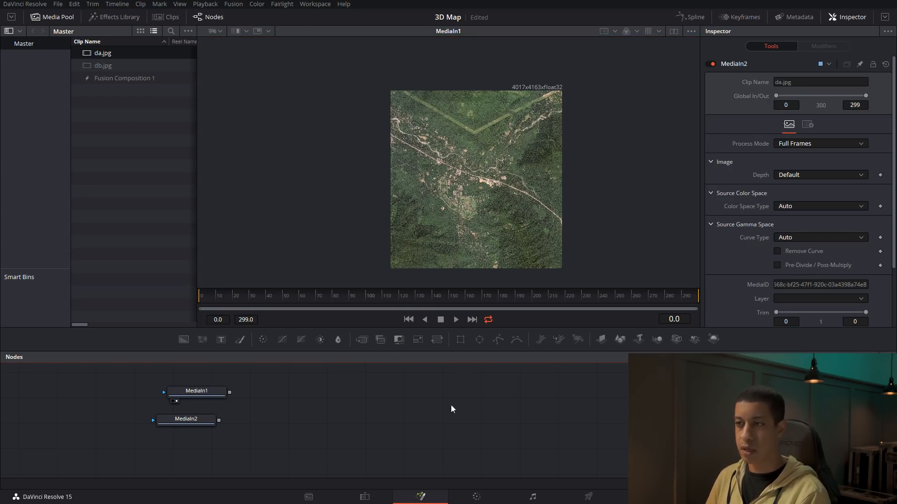
pyautogui.moveTo(383, 403); pyautogui.dragTo(394, 403)
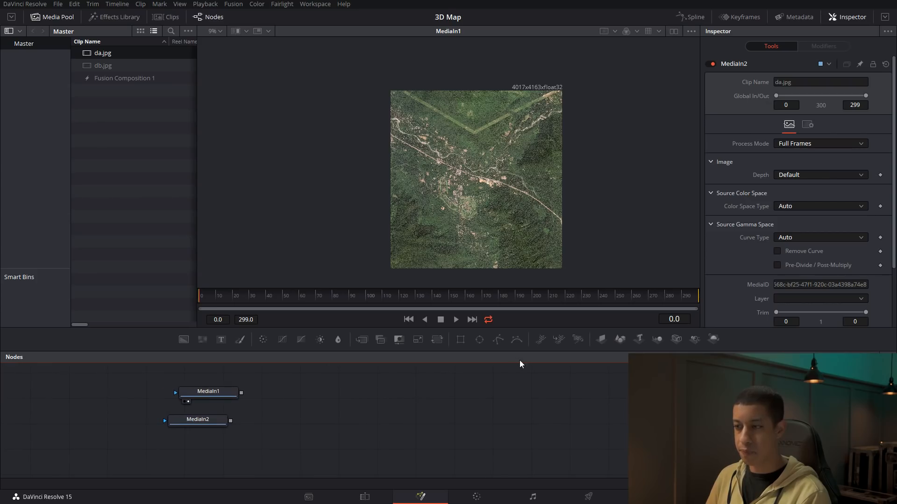
pyautogui.moveTo(571, 346); pyautogui.dragTo(433, 428)
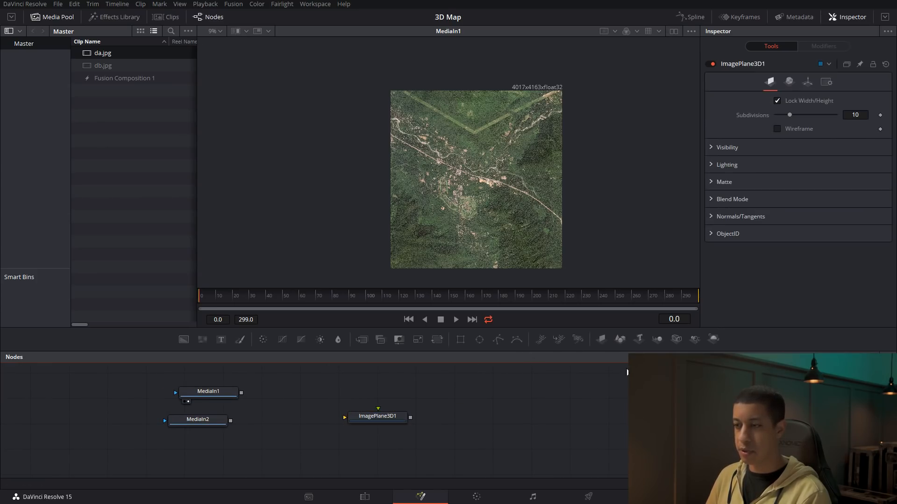
pyautogui.moveTo(676, 339); pyautogui.dragTo(511, 384)
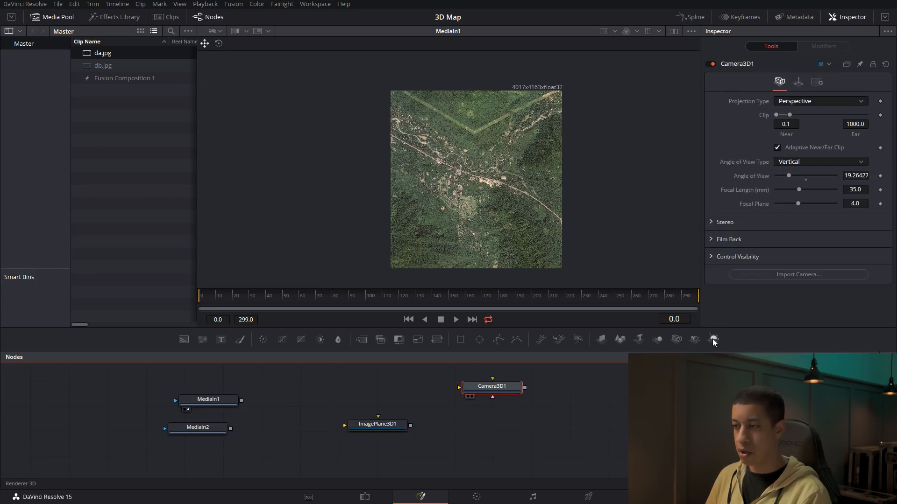
pyautogui.moveTo(593, 424); pyautogui.dragTo(566, 428)
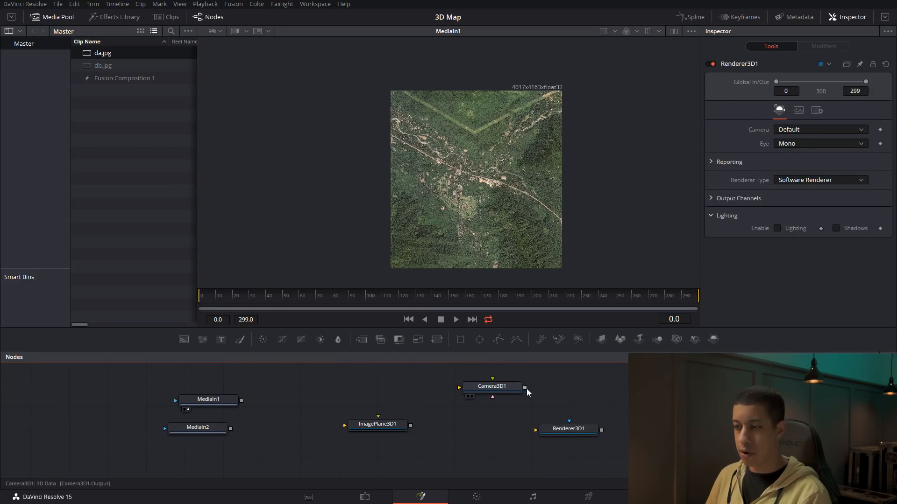
# Combine the image plane and camera in a Merge 3D node and feed it into Renderer3D1
pyautogui.moveTo(525, 388); pyautogui.dragTo(410, 428)
pyautogui.moveTo(526, 425); pyautogui.dragTo(591, 450)
pyautogui.click(580, 450)
# Connect the satellite image MediaIn1 to ImagePlane3D1 and line it up in front, leaving MediaIn2 beside it
pyautogui.moveTo(229, 429); pyautogui.dragTo(266, 434)
pyautogui.press('2')
pyautogui.moveTo(236, 399); pyautogui.dragTo(493, 199)
pyautogui.moveTo(263, 437); pyautogui.dragTo(221, 435)
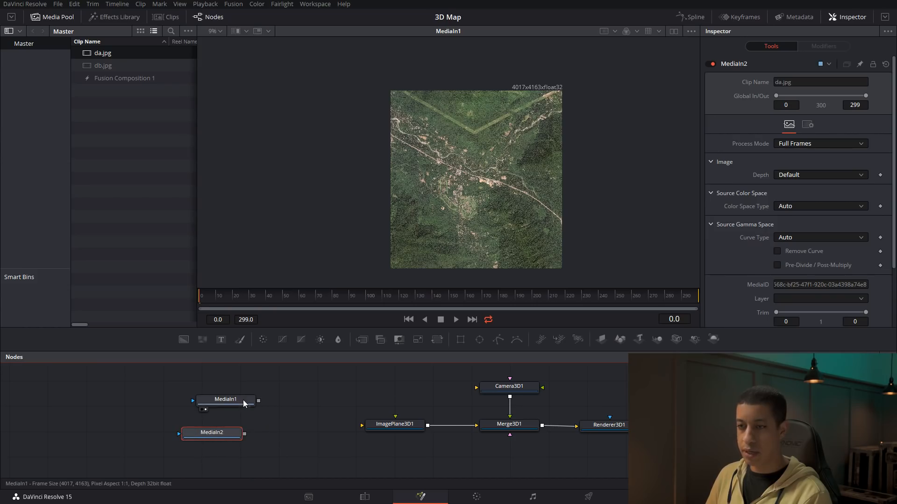
pyautogui.moveTo(241, 402); pyautogui.dragTo(282, 400)
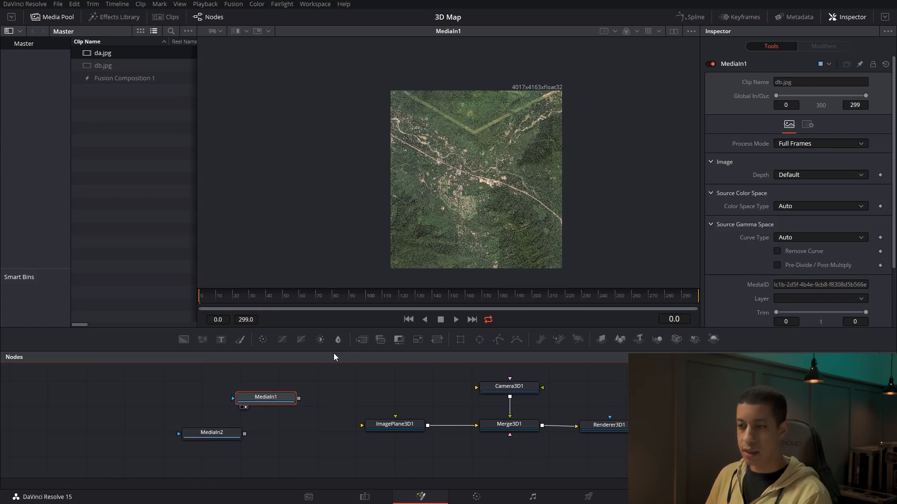
pyautogui.moveTo(299, 399); pyautogui.dragTo(362, 430)
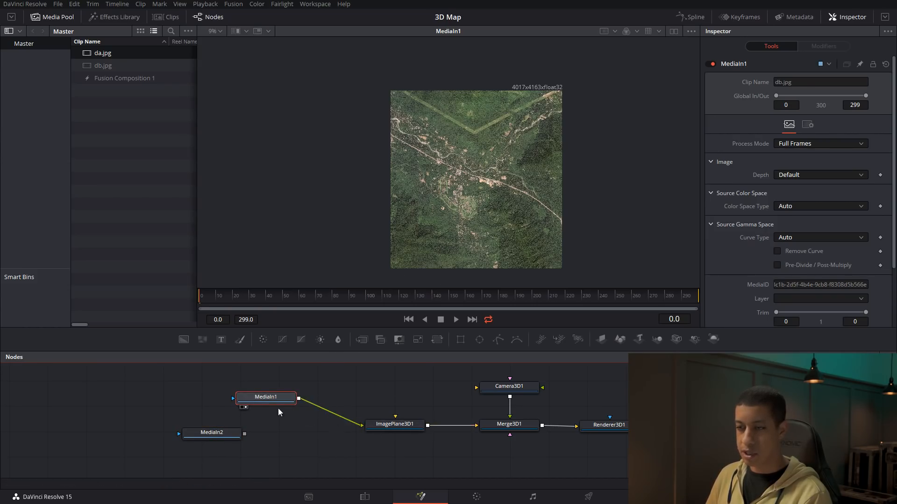
pyautogui.moveTo(281, 400); pyautogui.dragTo(309, 427)
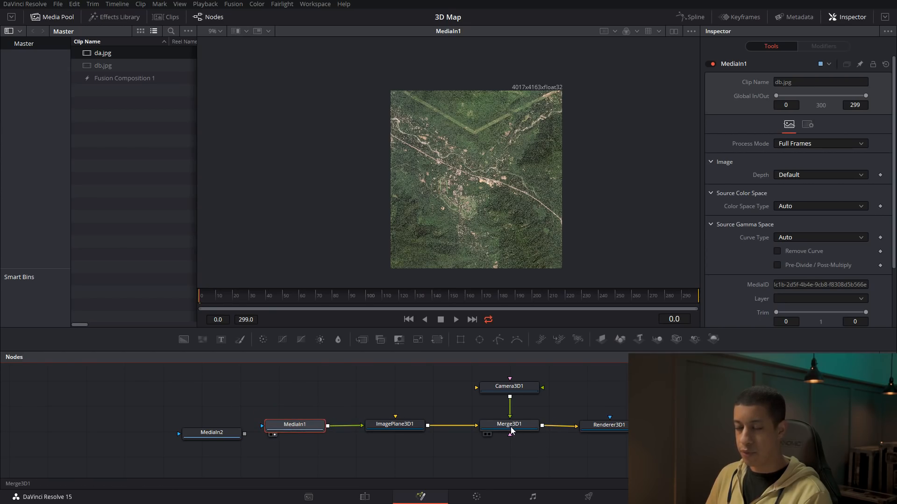
# Display Merge3D1 in the viewer and move the camera back along its Z axis, away from the image plane
pyautogui.press('1')
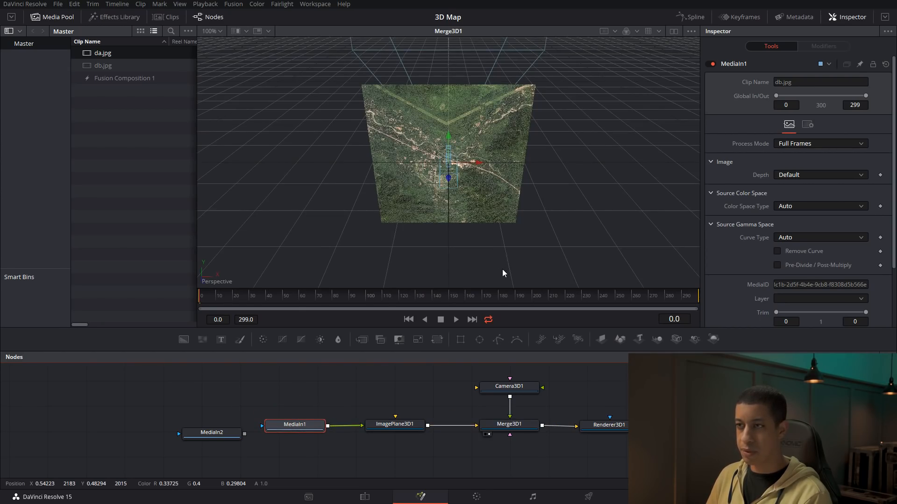
pyautogui.moveTo(457, 218); pyautogui.dragTo(605, 192)
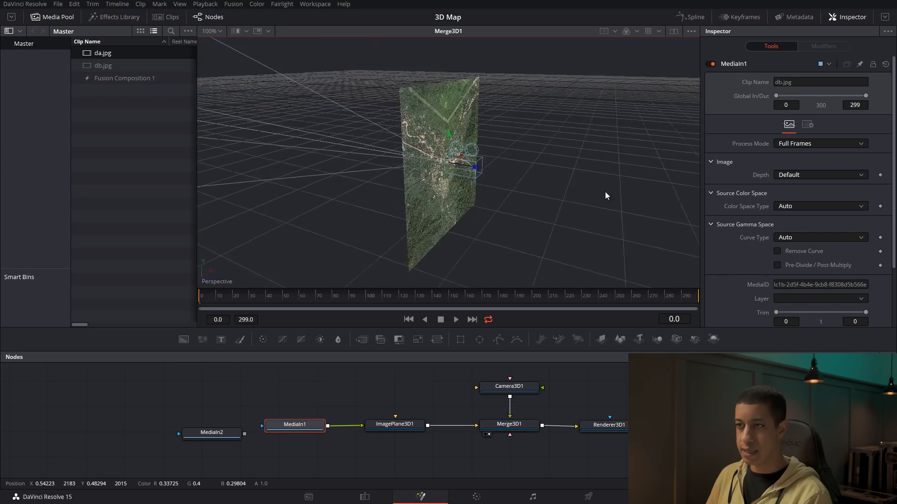
pyautogui.click(520, 390)
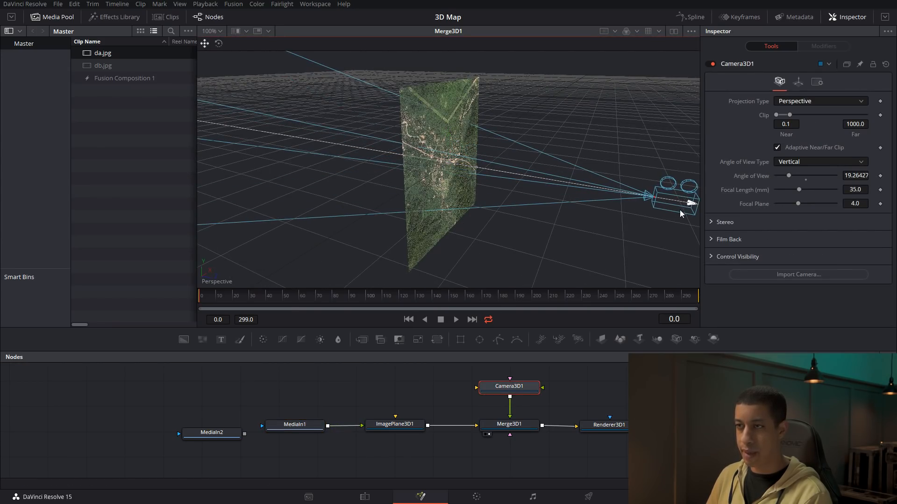
# Lay the image plane flat by setting its X Rotation to -90
pyautogui.click(391, 430)
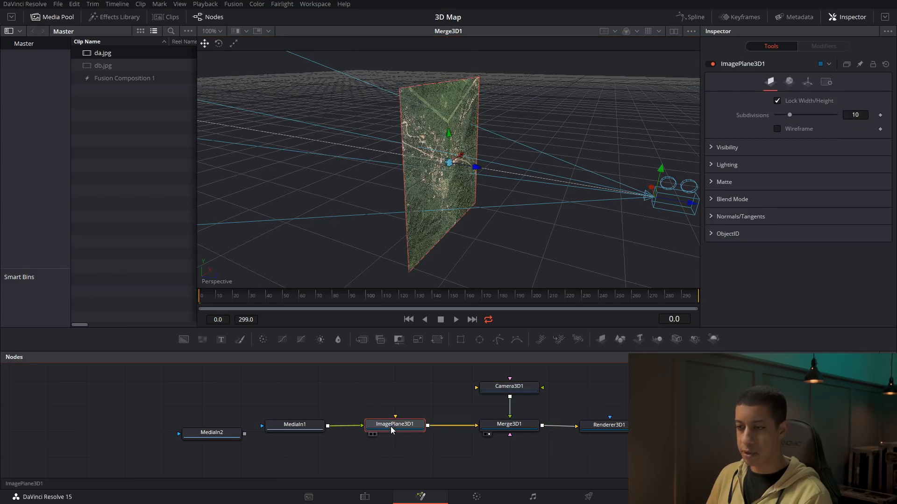
pyautogui.click(806, 82)
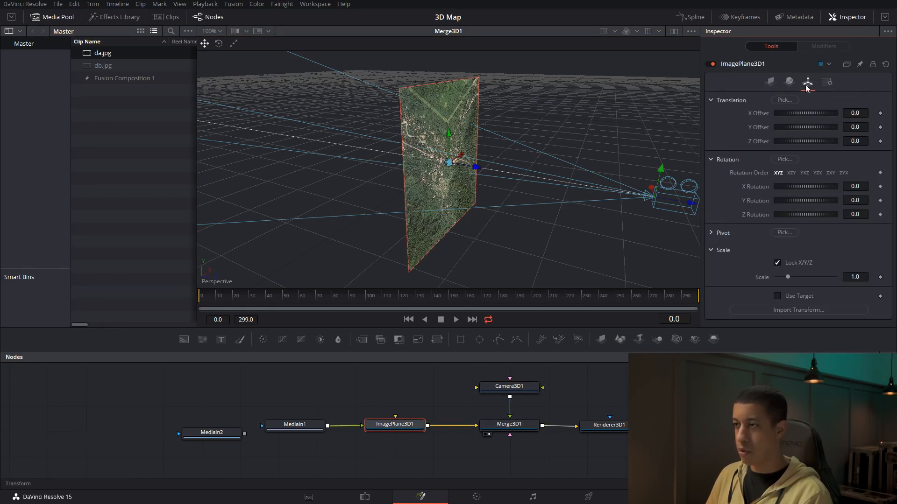
pyautogui.click(860, 186)
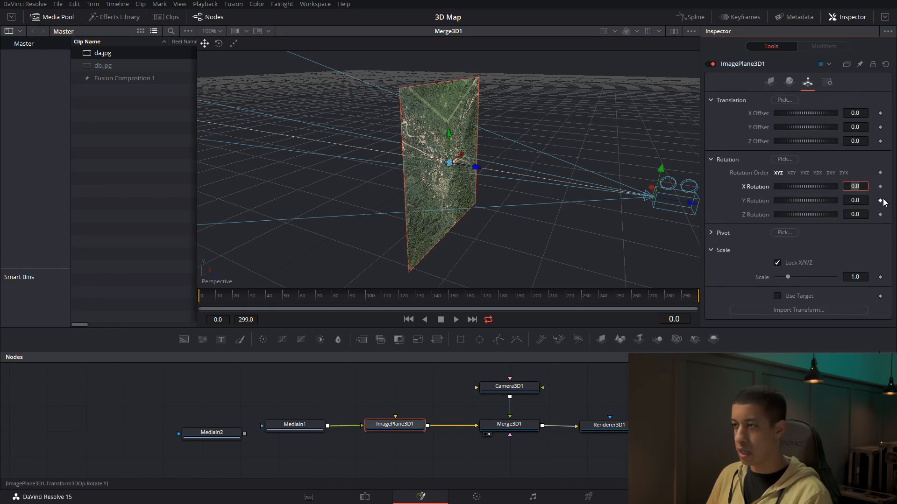
pyautogui.write('-90')
pyautogui.press('Tab')
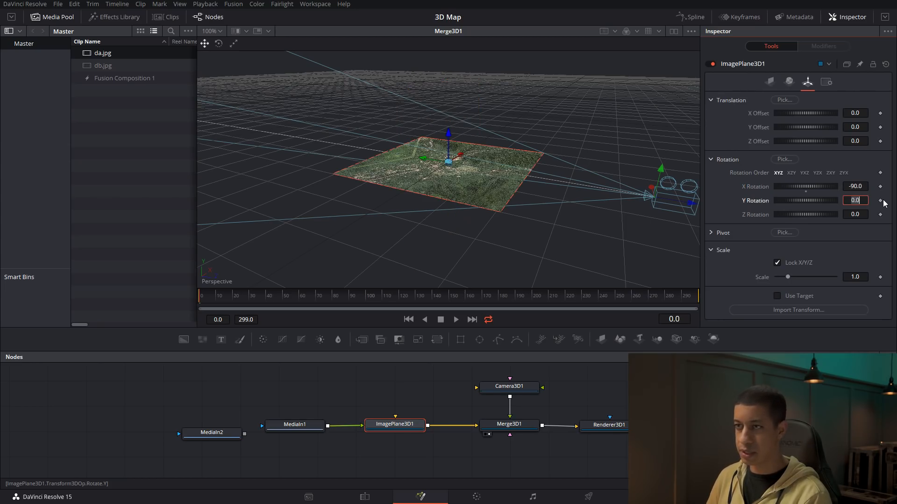
pyautogui.moveTo(615, 222); pyautogui.dragTo(575, 233)
# Split the display into two viewers showing Merge3D1 and raise the camera slightly above the image plane
pyautogui.click(586, 435)
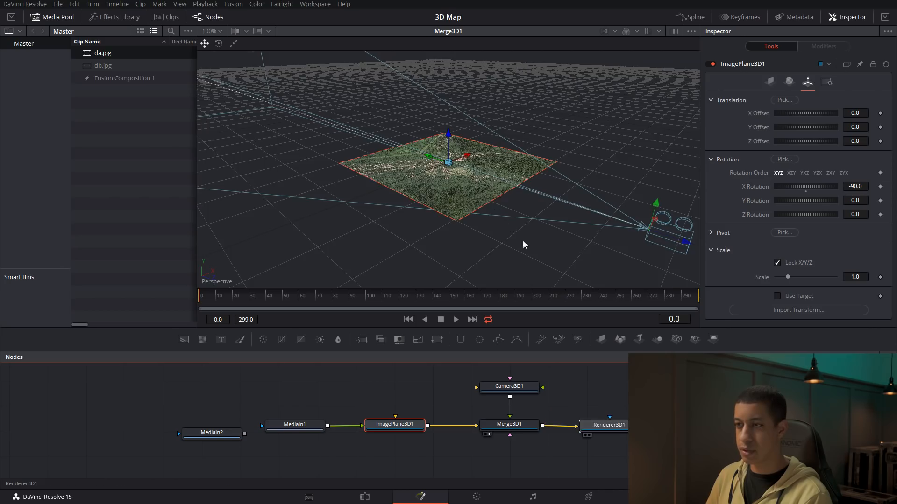
pyautogui.moveTo(509, 425); pyautogui.dragTo(440, 146)
pyautogui.click(673, 31)
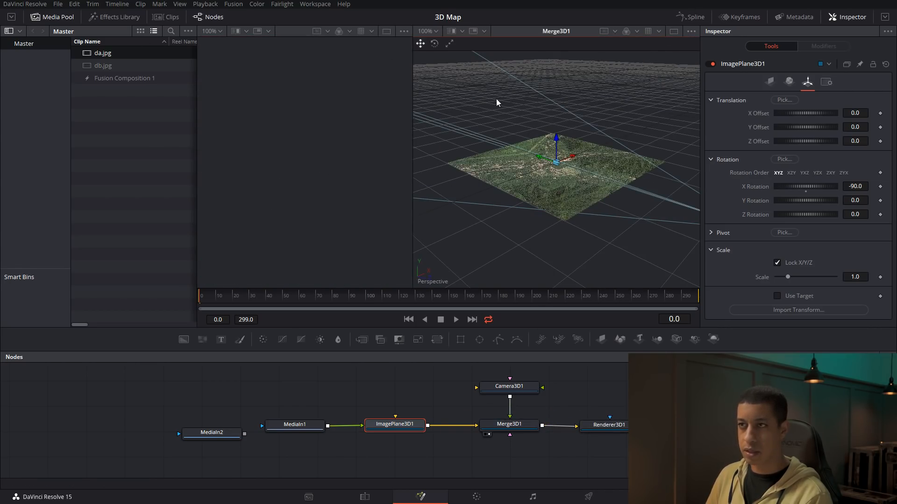
pyautogui.click(525, 390)
pyautogui.moveTo(615, 248); pyautogui.dragTo(561, 226)
pyautogui.moveTo(630, 175); pyautogui.dragTo(631, 153)
# Show Renderer3D1 in one viewer and Merge3D1 in the other, and hide the media pool
pyautogui.moveTo(607, 425); pyautogui.dragTo(551, 186)
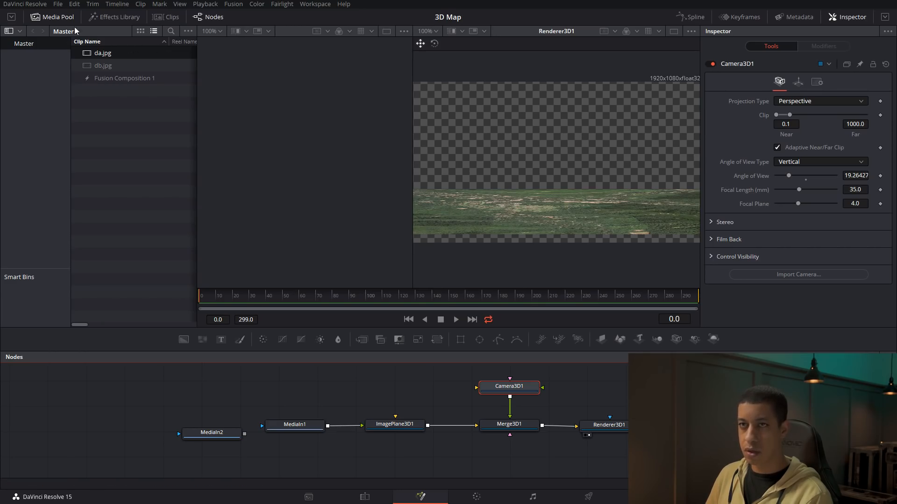
pyautogui.click(52, 22)
pyautogui.moveTo(509, 424); pyautogui.dragTo(200, 224)
pyautogui.moveTo(301, 269); pyautogui.dragTo(431, 268)
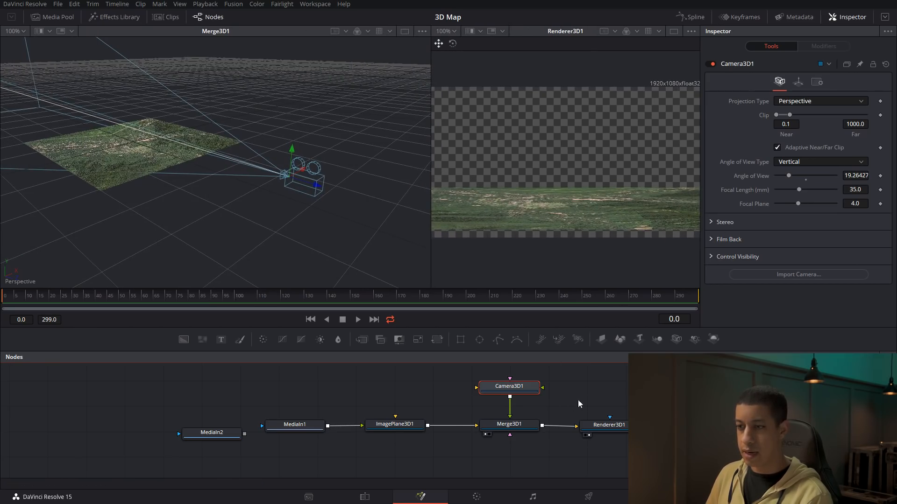
# Rearrange the nodes to make room before Merge3D1, place MediaIn2 above ImagePlane3D1 and display the height map
pyautogui.moveTo(579, 401); pyautogui.dragTo(650, 411)
pyautogui.moveTo(300, 442); pyautogui.dragTo(393, 386)
pyautogui.moveTo(347, 414); pyautogui.dragTo(491, 446)
pyautogui.moveTo(454, 434); pyautogui.dragTo(364, 443)
pyautogui.click(410, 410)
pyautogui.moveTo(380, 391); pyautogui.dragTo(261, 220)
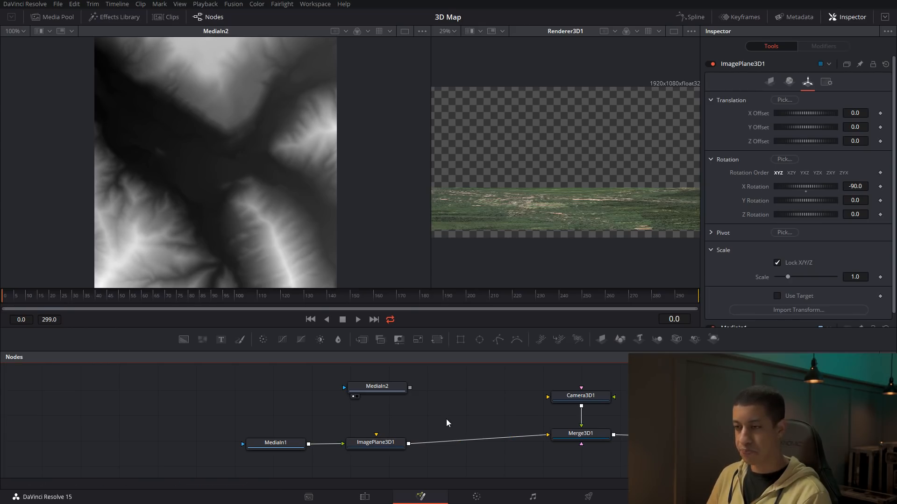
# Insert a Displace 3D node between ImagePlane3D1 and Merge3D1 and connect the height map MediaIn2 to it
pyautogui.hotkey('shift', 'space')
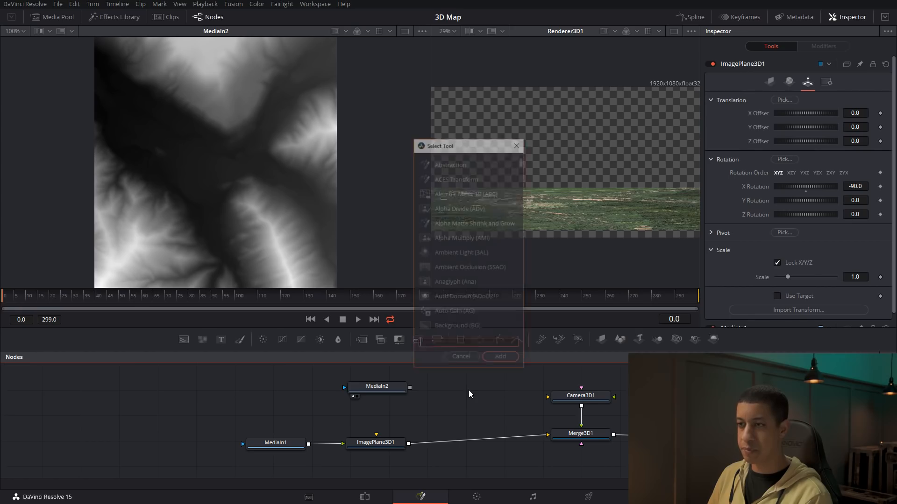
pyautogui.write('dis')
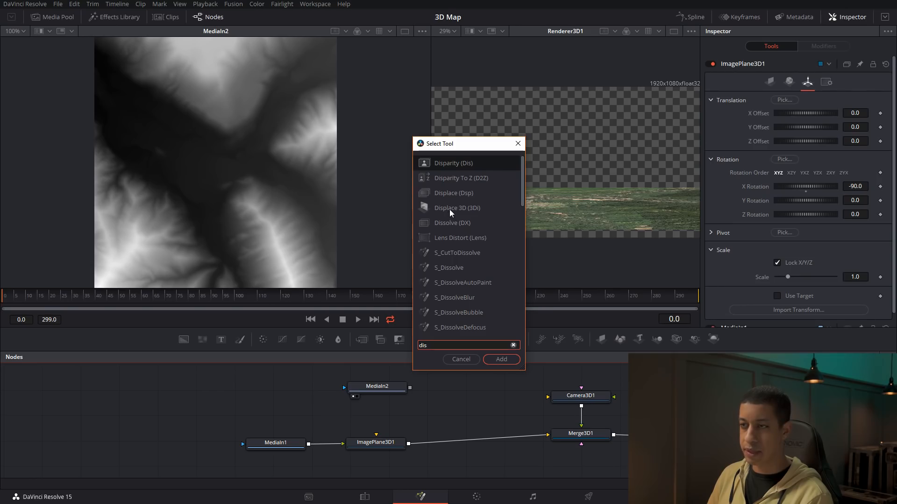
pyautogui.click(450, 209)
pyautogui.click(508, 357)
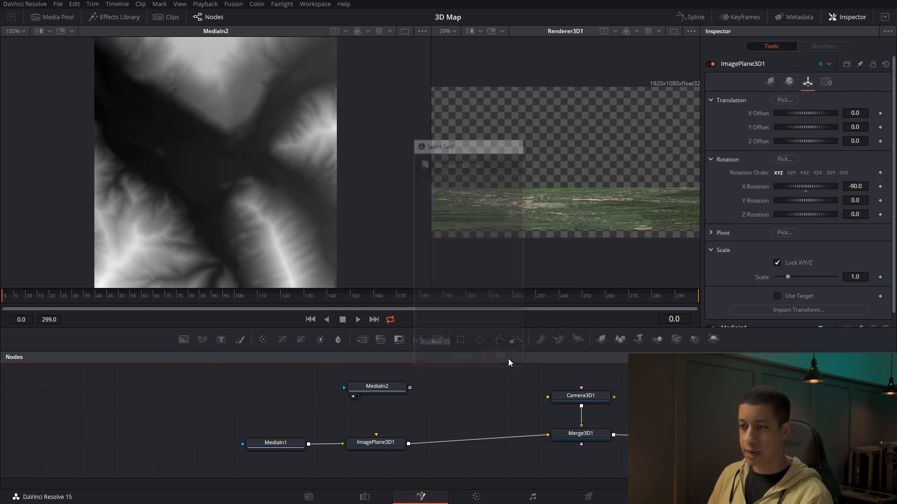
pyautogui.moveTo(480, 396); pyautogui.dragTo(487, 430)
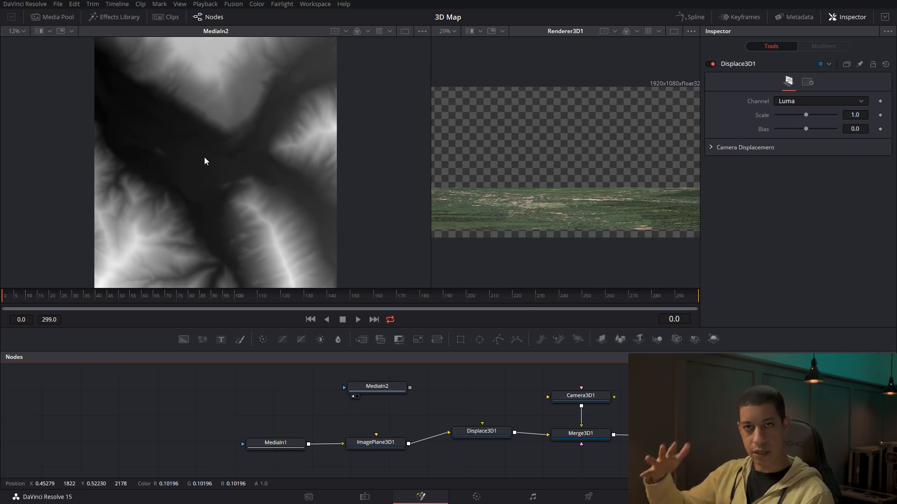
pyautogui.moveTo(410, 388); pyautogui.dragTo(482, 429)
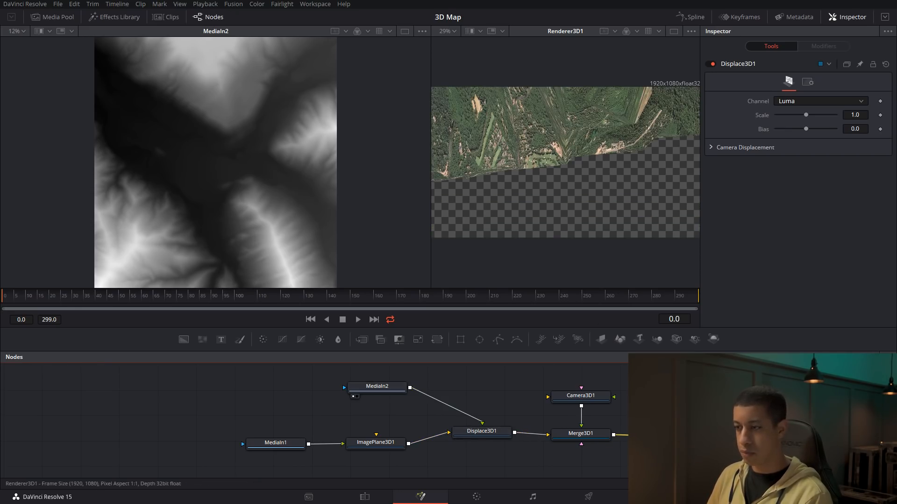
# Display Merge3D1 in place of the render and lower the Displace3D1 scale to about 0.094
pyautogui.moveTo(581, 434); pyautogui.dragTo(571, 268)
pyautogui.moveTo(559, 184); pyautogui.dragTo(501, 181)
pyautogui.scroll(-2, 519, 152)
pyautogui.click(485, 434)
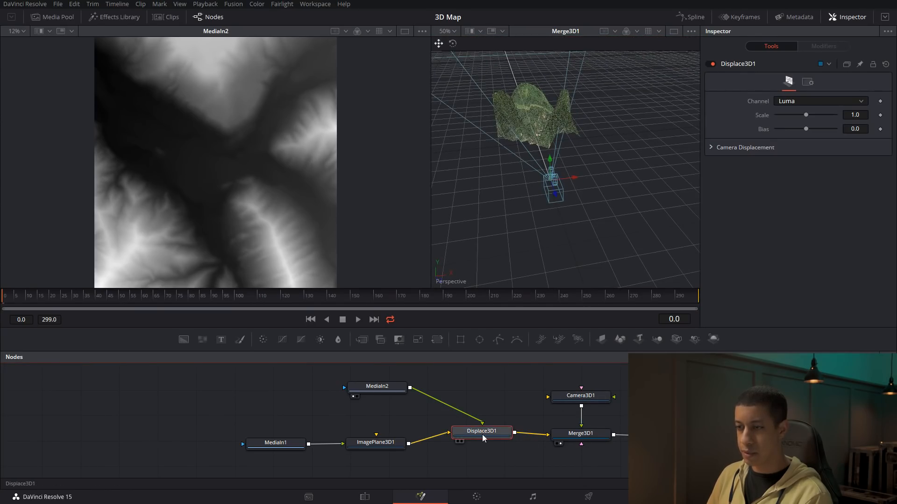
pyautogui.moveTo(805, 114); pyautogui.dragTo(778, 118)
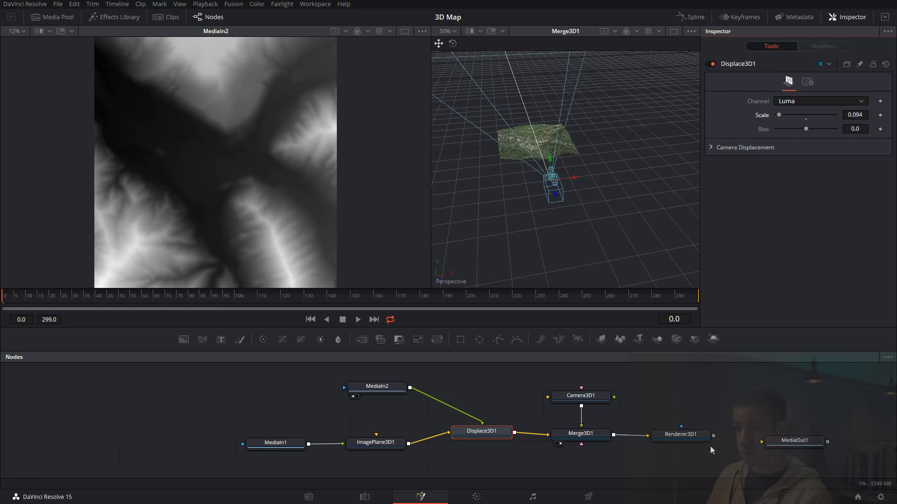
# Show Renderer3D1 in place of the height map and examine the displaced terrain up close in the Merge3D1 view
pyautogui.press('1')
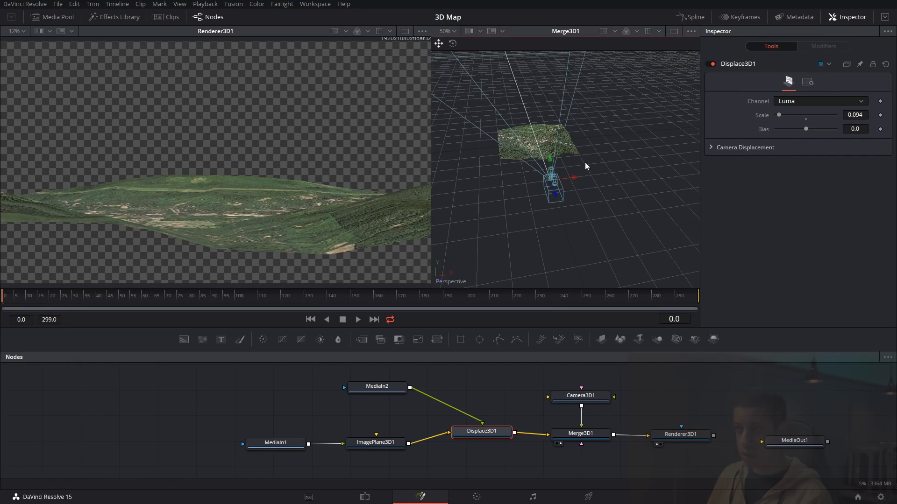
pyautogui.moveTo(593, 176); pyautogui.dragTo(559, 169)
pyautogui.scroll(2, 528, 142)
pyautogui.moveTo(529, 142); pyautogui.dragTo(622, 151)
pyautogui.scroll(1, 635, 183)
pyautogui.moveTo(568, 150); pyautogui.dragTo(561, 161)
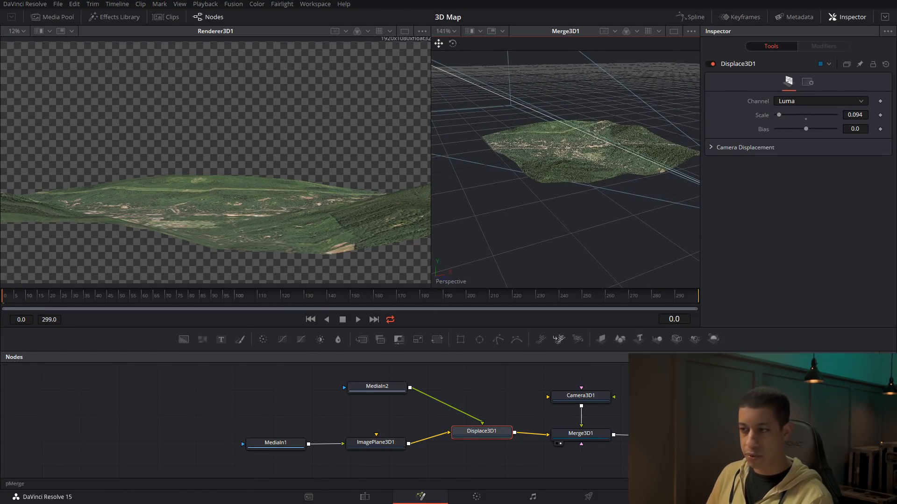
# Move the camera farther from the terrain and rotate it so the render frames the whole map
pyautogui.moveTo(542, 226); pyautogui.dragTo(773, 223)
pyautogui.moveTo(623, 143); pyautogui.dragTo(502, 180)
pyautogui.moveTo(555, 142); pyautogui.dragTo(619, 79)
pyautogui.moveTo(591, 153); pyautogui.dragTo(574, 114)
pyautogui.click(453, 43)
pyautogui.moveTo(599, 80); pyautogui.dragTo(596, 94)
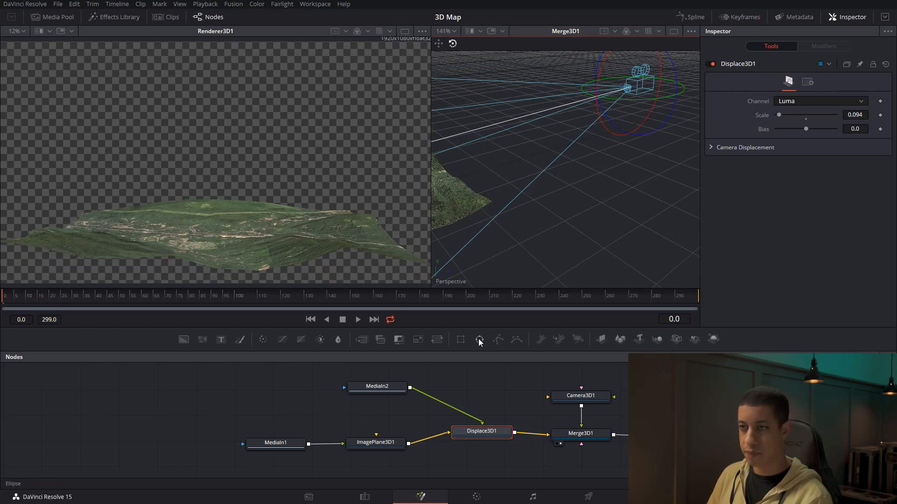
pyautogui.moveTo(552, 203); pyautogui.dragTo(378, 192)
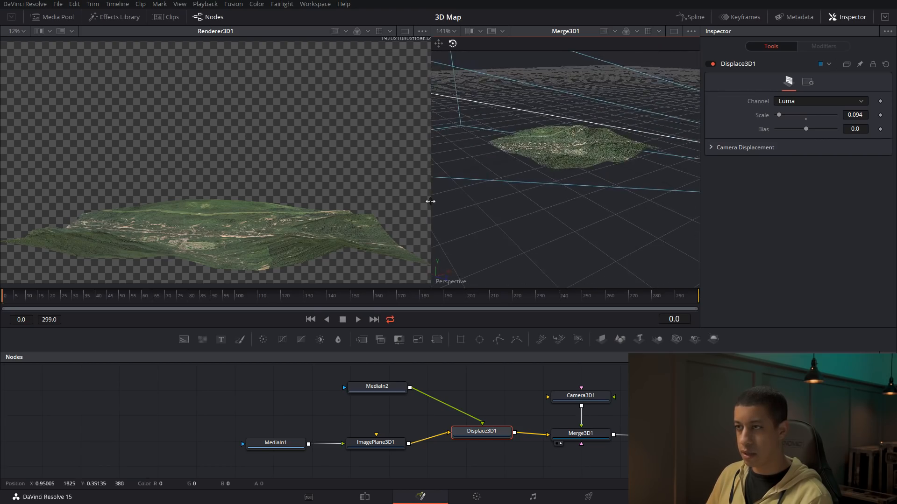
# Space MediaIn1 farther away from ImagePlane3D1 and open the image plane's subdivision settings
pyautogui.moveTo(571, 166); pyautogui.dragTo(537, 271)
pyautogui.click(375, 443)
pyautogui.moveTo(279, 443); pyautogui.dragTo(251, 447)
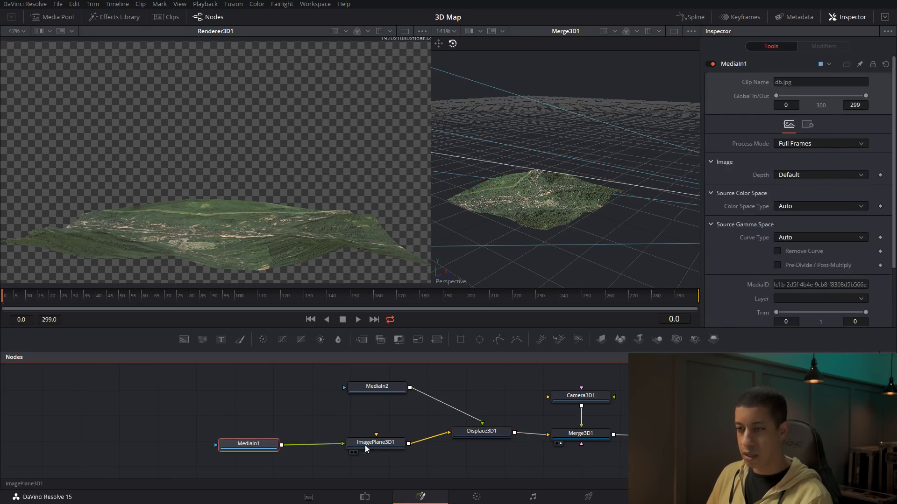
pyautogui.moveTo(374, 444); pyautogui.dragTo(371, 445)
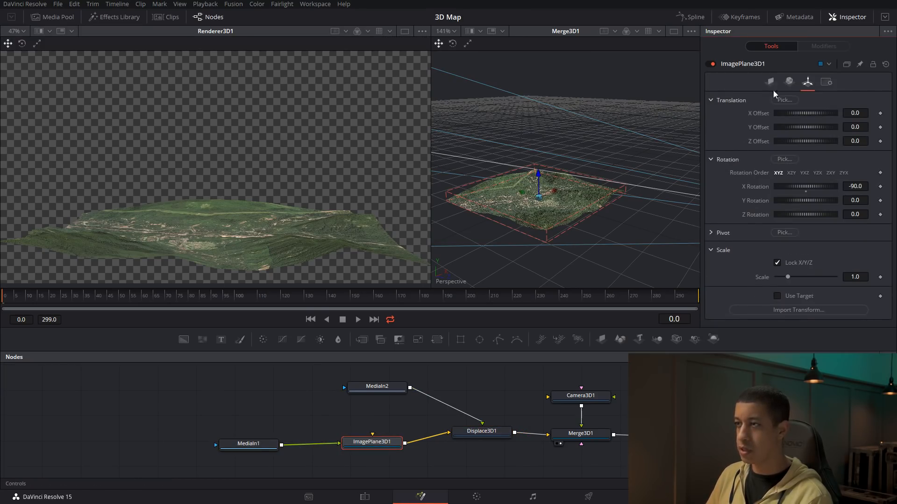
pyautogui.click(770, 81)
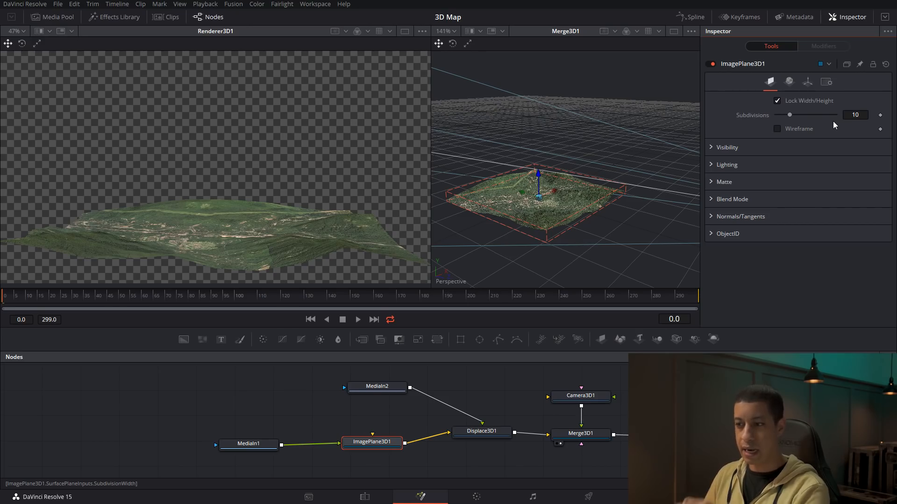
# Exaggerate the Displace3D1 scale to 1.0, inspect the mesh's coarse geometry, and reduce the scale to 0.819
pyautogui.click(486, 434)
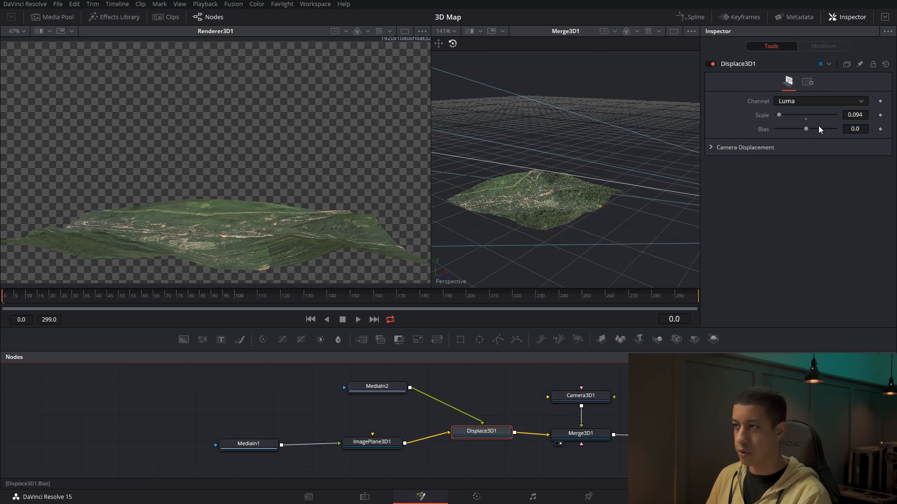
pyautogui.click(807, 118)
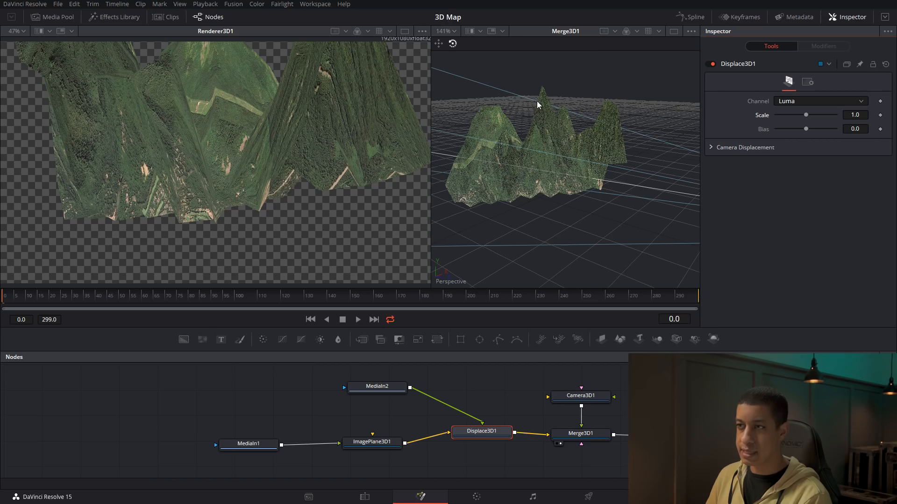
pyautogui.moveTo(529, 133); pyautogui.dragTo(637, 201)
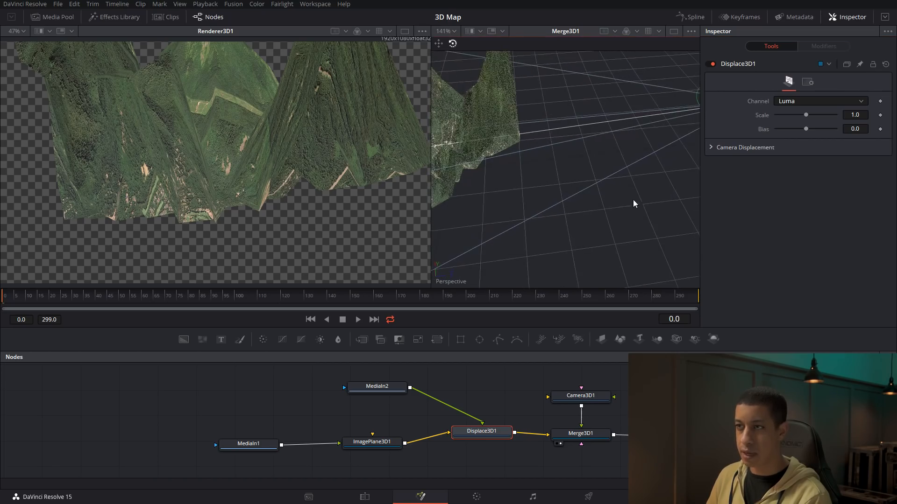
pyautogui.moveTo(483, 119); pyautogui.dragTo(437, 106)
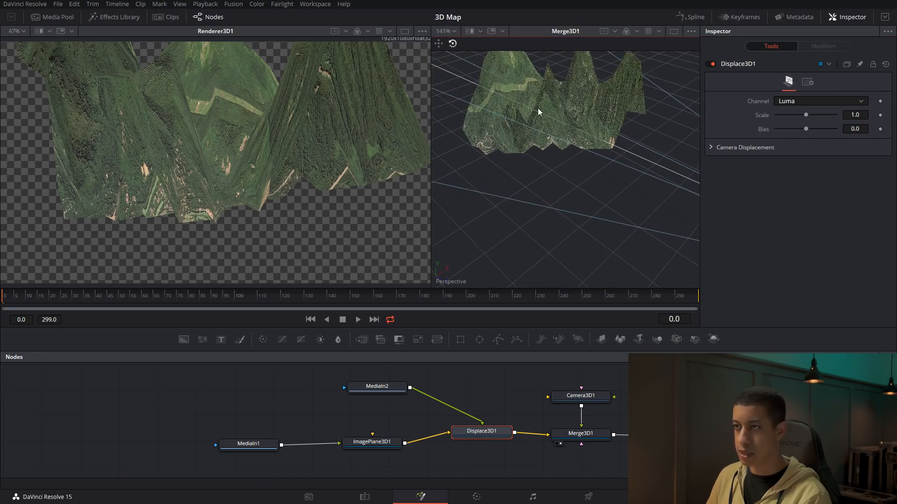
pyautogui.moveTo(579, 134); pyautogui.dragTo(547, 88)
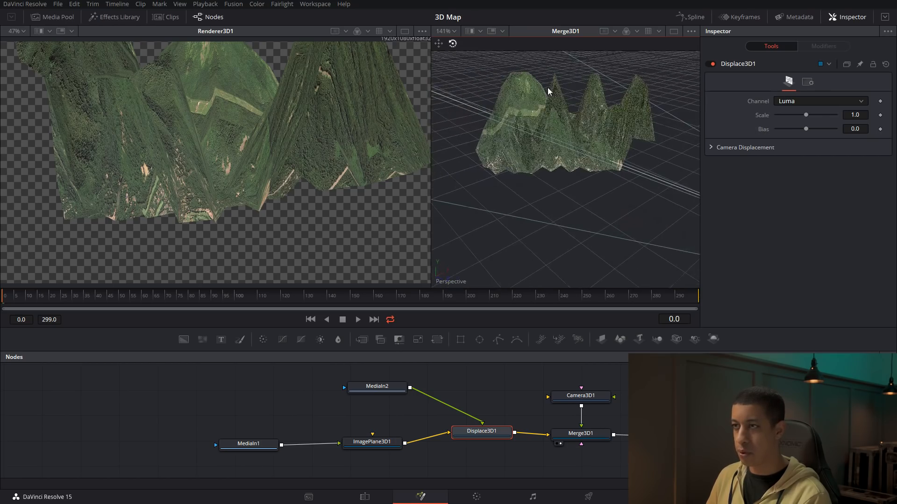
pyautogui.moveTo(806, 114); pyautogui.dragTo(800, 114)
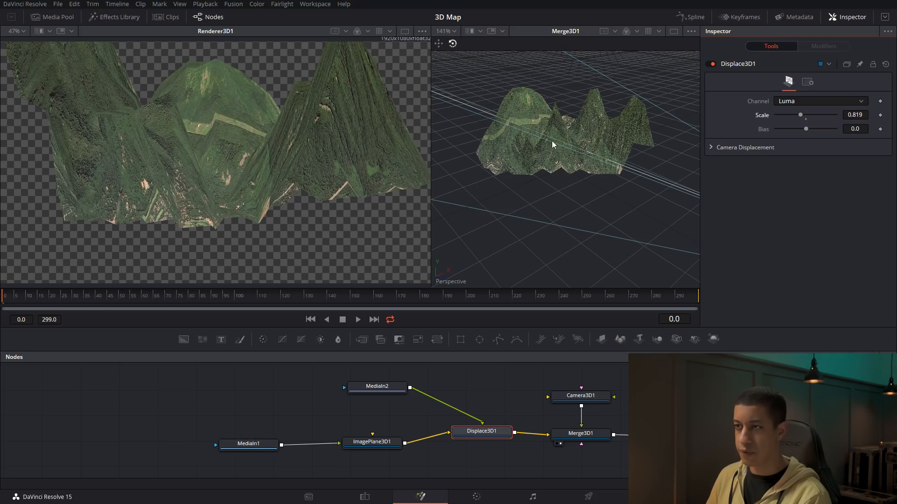
# Raise the subdivisions of ImagePlane3D1 to 50 and further to 300 for a finer terrain mesh
pyautogui.click(369, 441)
pyautogui.click(858, 115)
pyautogui.write('50')
pyautogui.press('Return')
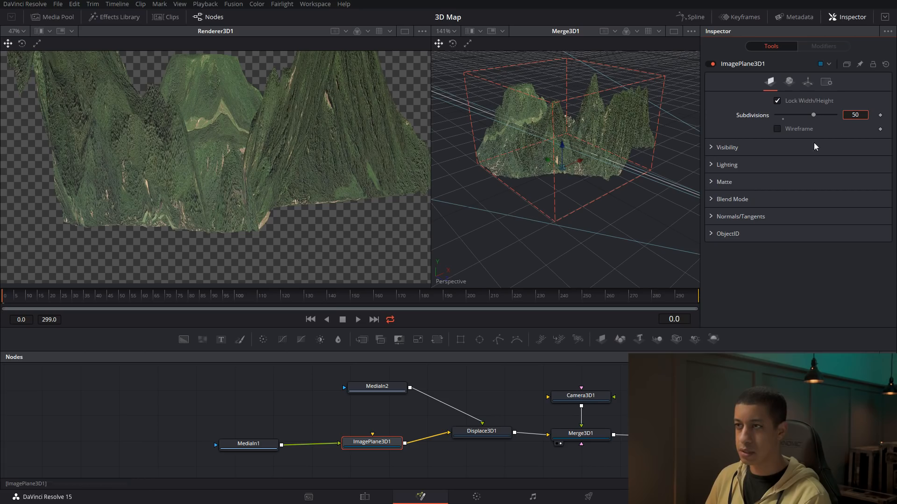
pyautogui.moveTo(524, 153); pyautogui.dragTo(559, 166)
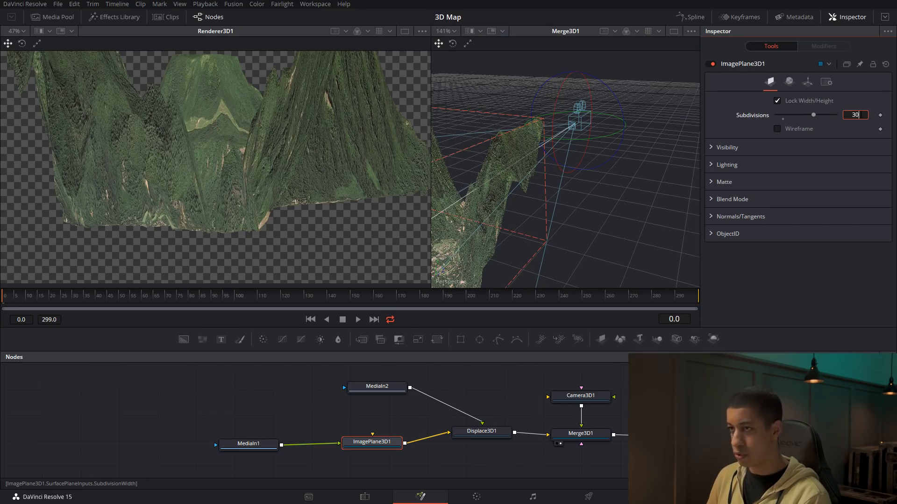
pyautogui.write('300')
pyautogui.press('Return')
pyautogui.moveTo(507, 212)
pyautogui.mouseDown()
pyautogui.moveTo(584, 194)
pyautogui.moveTo(465, 187)
pyautogui.moveTo(528, 192)
pyautogui.moveTo(519, 218)
pyautogui.mouseUp()
pyautogui.moveTo(604, 215)
pyautogui.mouseDown()
pyautogui.moveTo(541, 210)
pyautogui.moveTo(596, 215)
pyautogui.mouseUp()
# Lower the Displace3D1 scale to about 0.142 to flatten the exaggerated mountains
pyautogui.click(488, 436)
pyautogui.moveTo(799, 115); pyautogui.dragTo(778, 119)
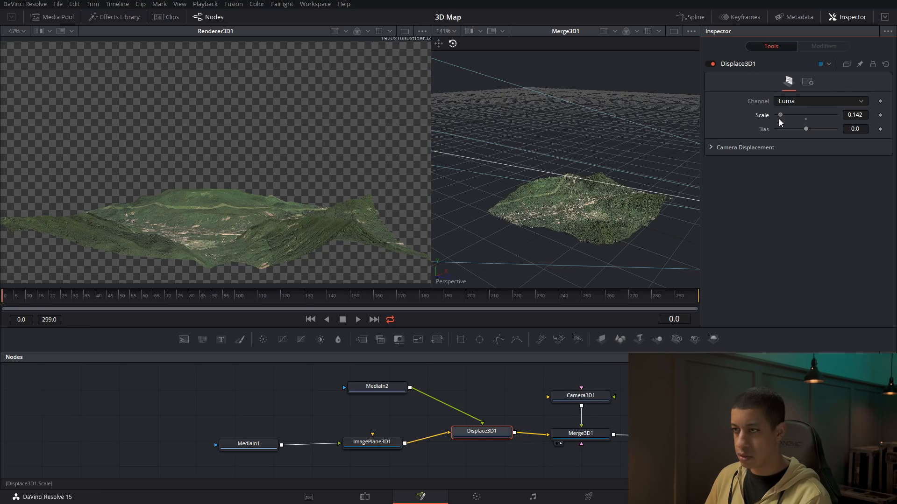
pyautogui.moveTo(657, 237); pyautogui.dragTo(640, 223)
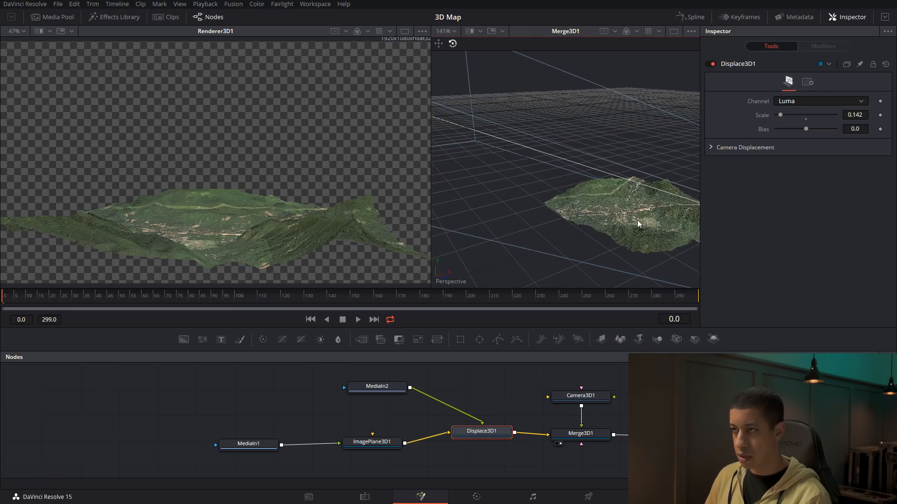
# Switch to a single enlarged viewer showing Merge3D1 and inspect the detailed valley terrain from several angles
pyautogui.click(674, 30)
pyautogui.moveTo(439, 225); pyautogui.dragTo(392, 225)
pyautogui.scroll(10, 391, 225)
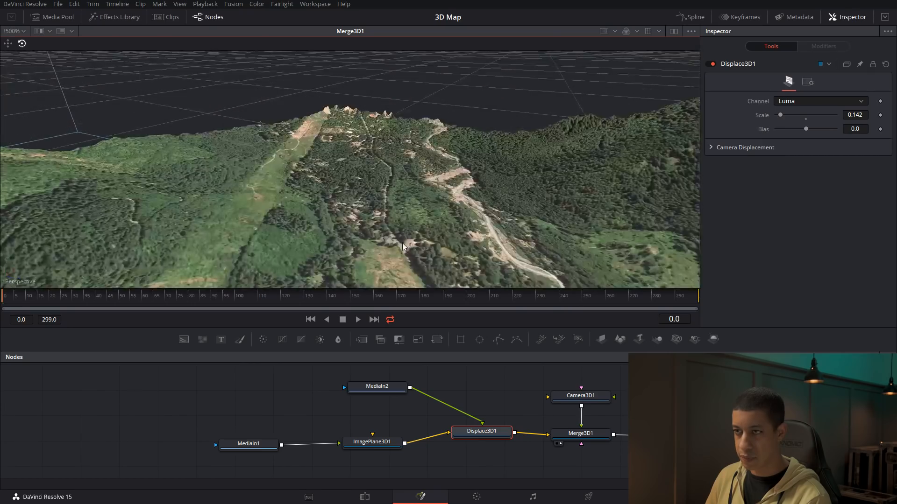
pyautogui.scroll(-2, 408, 239)
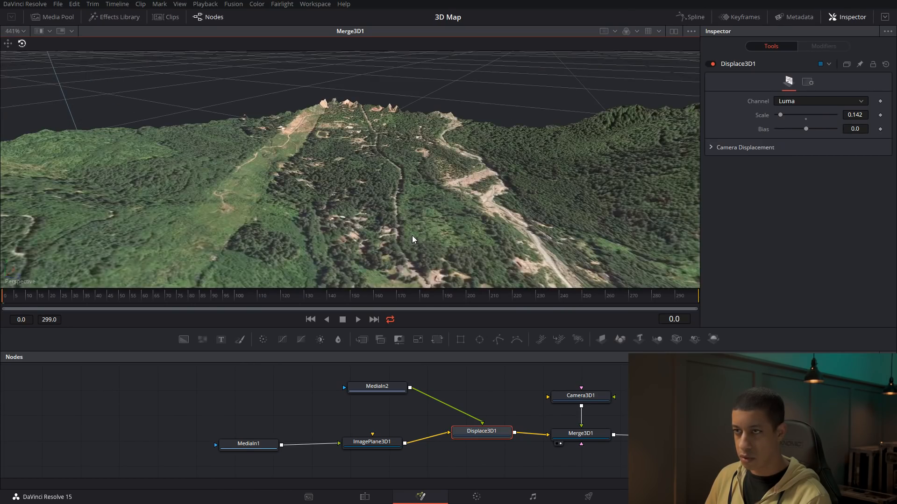
pyautogui.scroll(-2, 411, 236)
pyautogui.moveTo(406, 238); pyautogui.dragTo(577, 197)
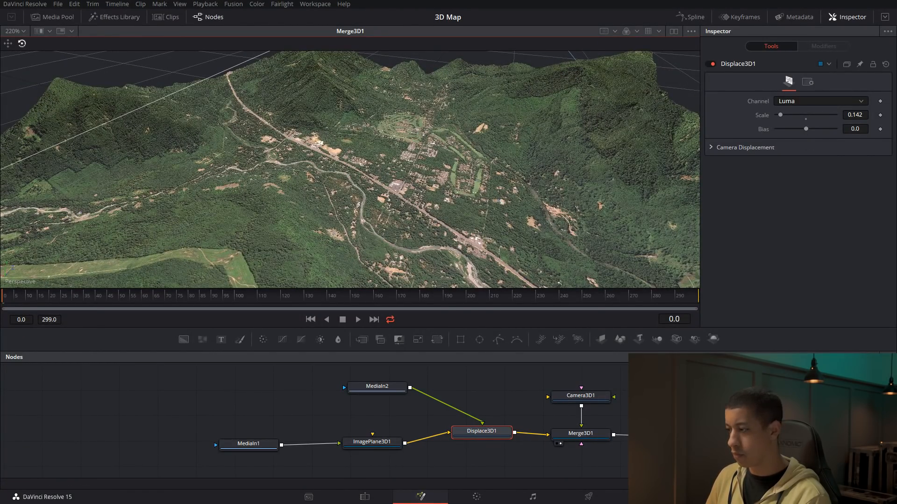
# Set the Displace3D1 scale to 0.1 and move the height map node MediaIn2 farther away from it
pyautogui.click(867, 118)
pyautogui.press('BackSpace')
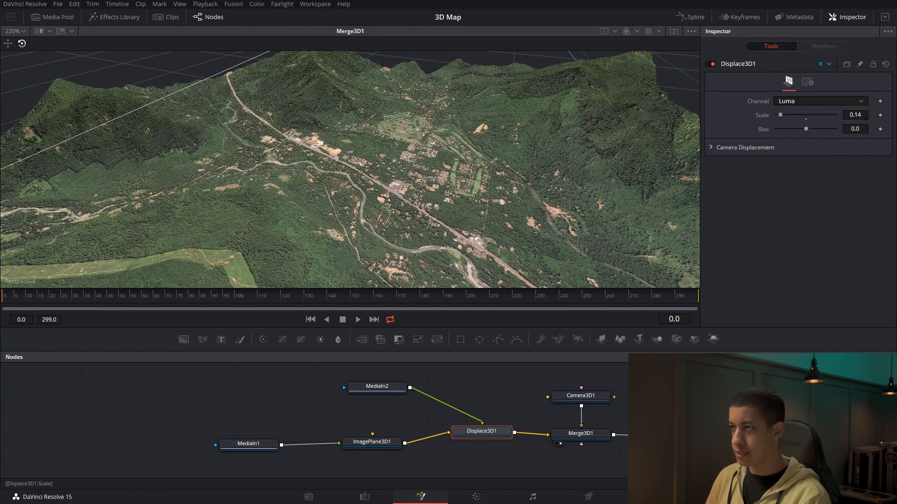
pyautogui.press('BackSpace')
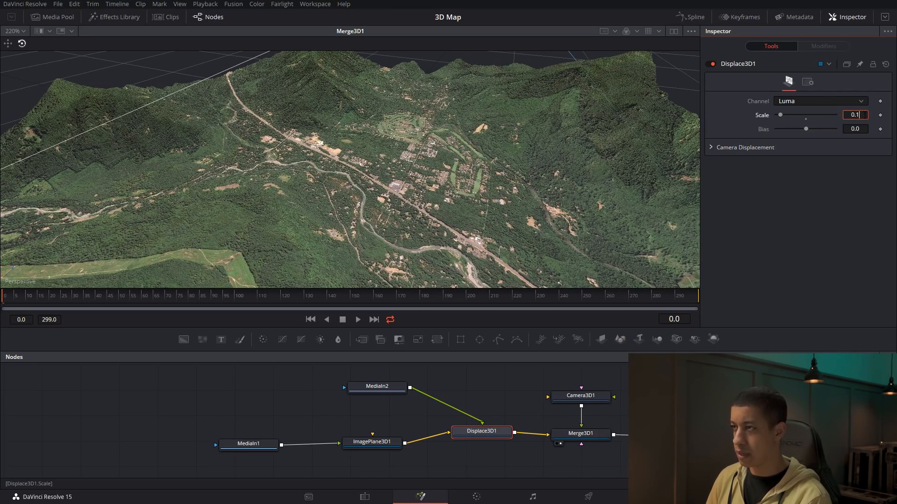
pyautogui.press('Tab')
pyautogui.moveTo(507, 180); pyautogui.dragTo(532, 162)
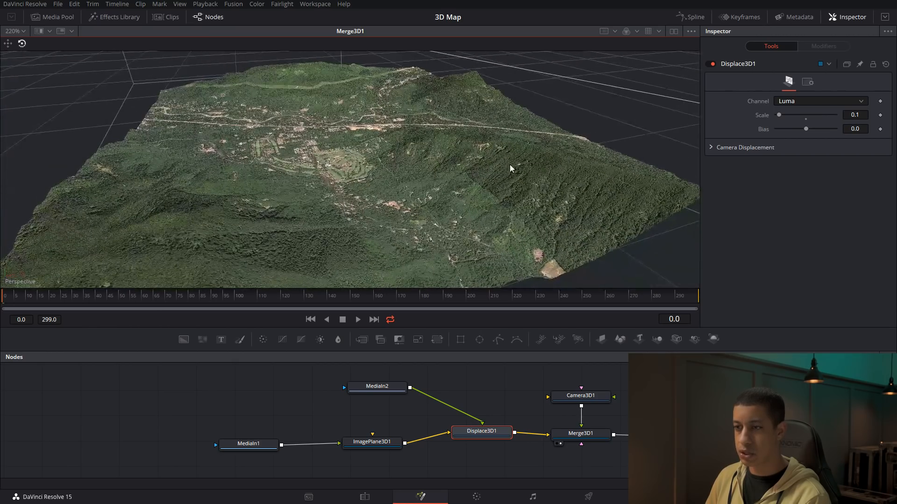
pyautogui.moveTo(377, 388); pyautogui.dragTo(337, 394)
pyautogui.scroll(-2, 391, 209)
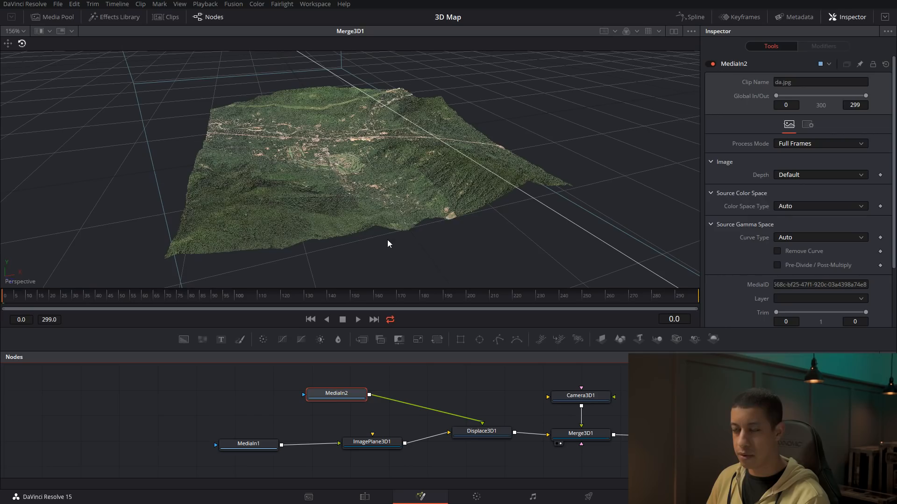
# Add a Background node, merge the Renderer3D1 output over it ahead of MediaOut1, and display Merge1
pyautogui.moveTo(696, 462); pyautogui.dragTo(703, 435)
pyautogui.click(666, 406)
pyautogui.moveTo(184, 339); pyautogui.dragTo(643, 435)
pyautogui.moveTo(680, 400); pyautogui.dragTo(677, 434)
pyautogui.moveTo(753, 434); pyautogui.dragTo(757, 400)
pyautogui.moveTo(762, 397); pyautogui.dragTo(779, 403)
pyautogui.click(675, 443)
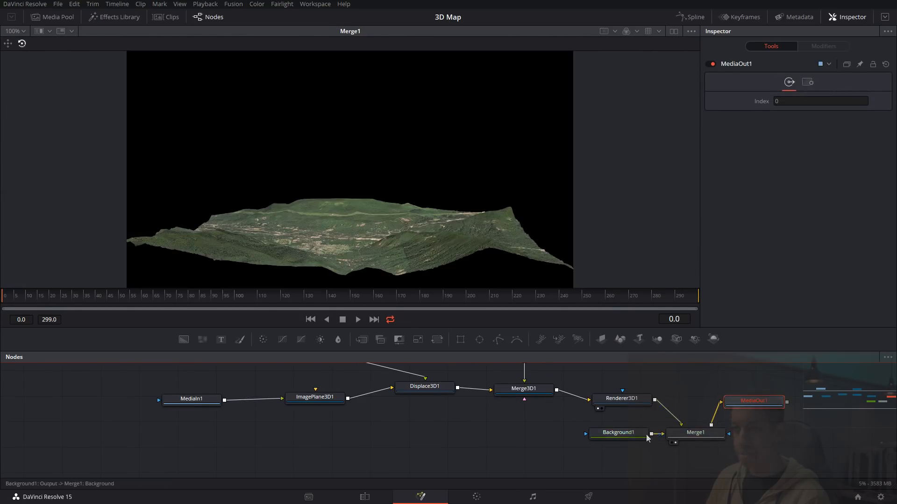
# Set the Background1 type to Gradient and colour the gradient's end stop green
pyautogui.moveTo(624, 438); pyautogui.dragTo(621, 436)
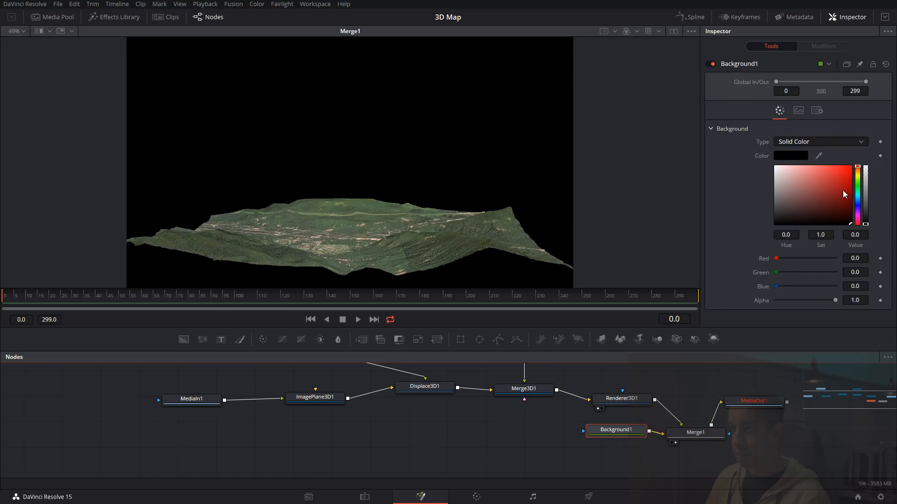
pyautogui.click(818, 142)
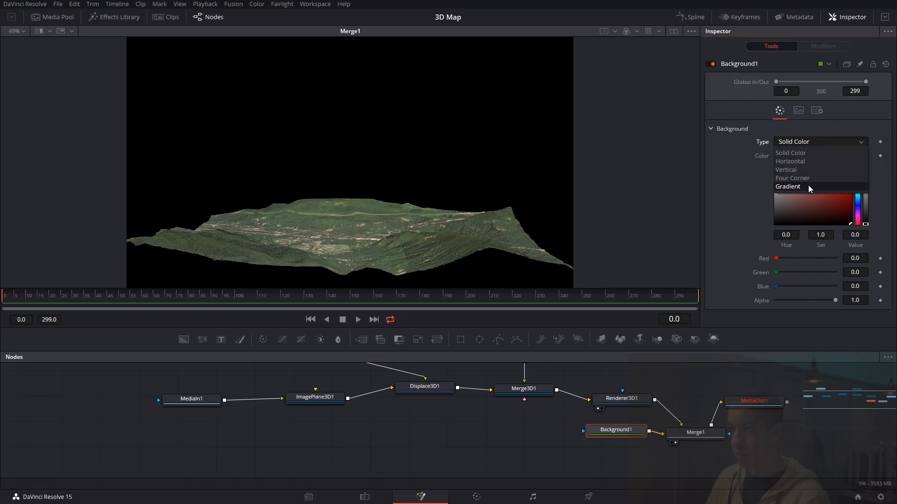
pyautogui.click(808, 185)
pyautogui.moveTo(861, 251)
pyautogui.mouseDown()
pyautogui.moveTo(851, 242)
pyautogui.moveTo(858, 247)
pyautogui.mouseUp()
pyautogui.click(868, 203)
# Colour the gradient's start stop pale yellow and soften its end stop to green with hue 0.312, saturation 0.44 and value 0.827
pyautogui.click(774, 202)
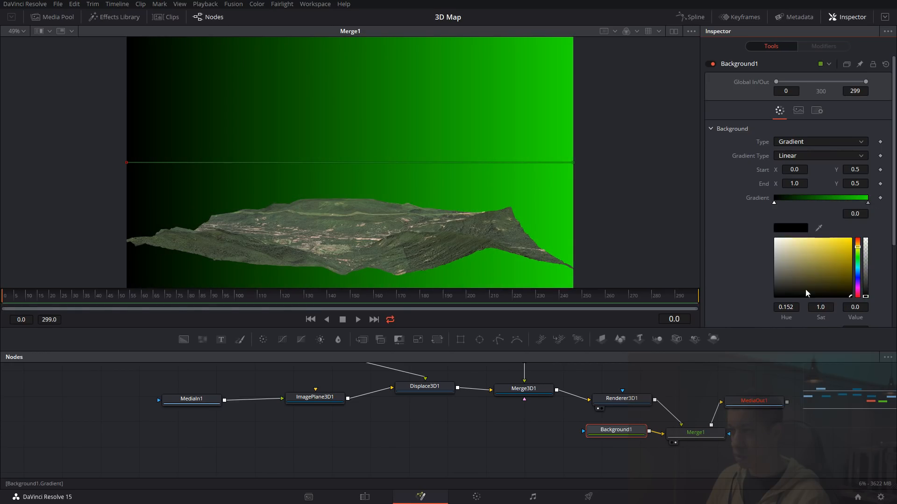
pyautogui.moveTo(806, 287); pyautogui.dragTo(831, 260)
pyautogui.click(840, 252)
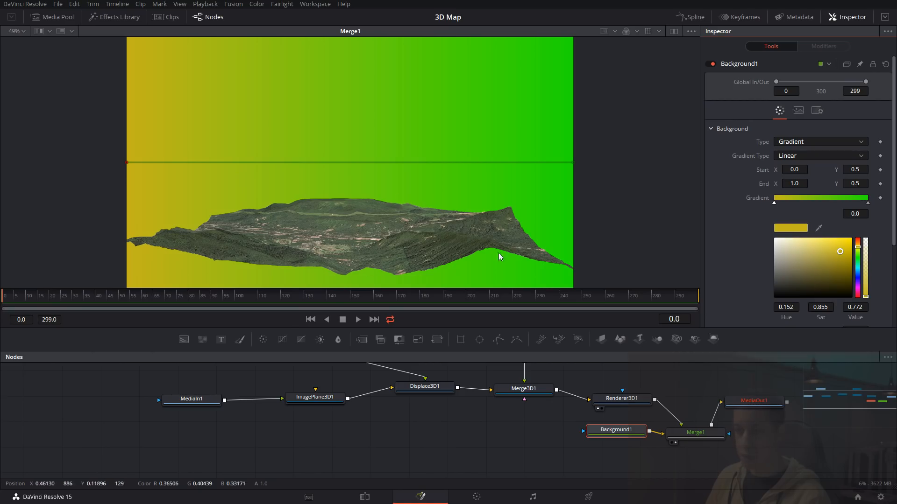
pyautogui.moveTo(822, 250); pyautogui.dragTo(807, 250)
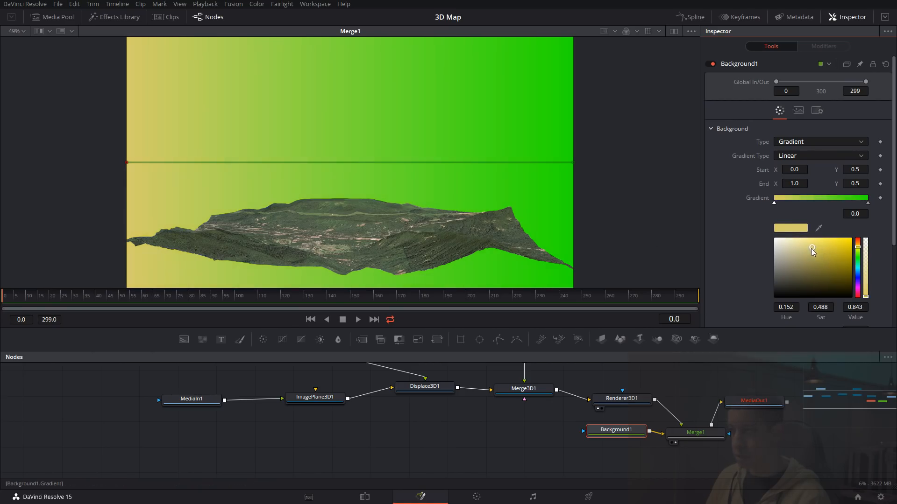
pyautogui.click(868, 204)
pyautogui.click(806, 246)
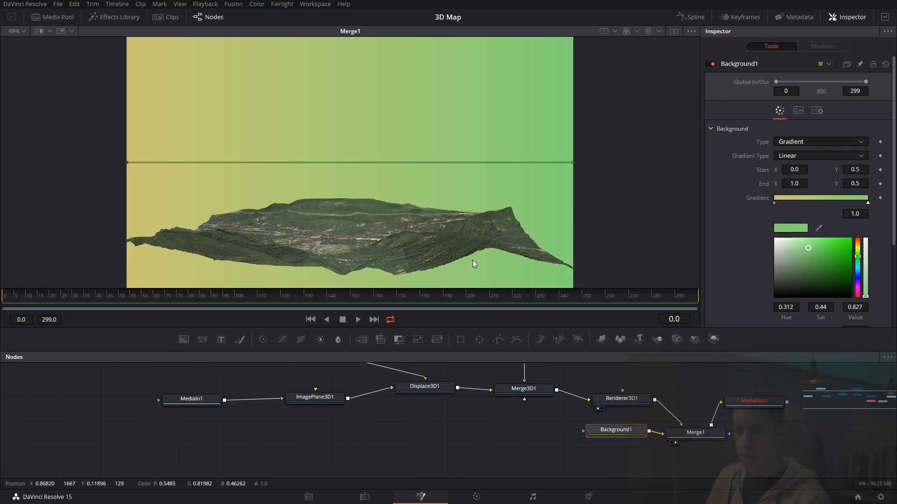
# Review Renderer3D1, the Merge3D1 scene and the height map MediaIn2 one after another in the viewer
pyautogui.moveTo(616, 430); pyautogui.dragTo(611, 434)
pyautogui.moveTo(492, 409); pyautogui.dragTo(519, 412)
pyautogui.moveTo(652, 403); pyautogui.dragTo(461, 263)
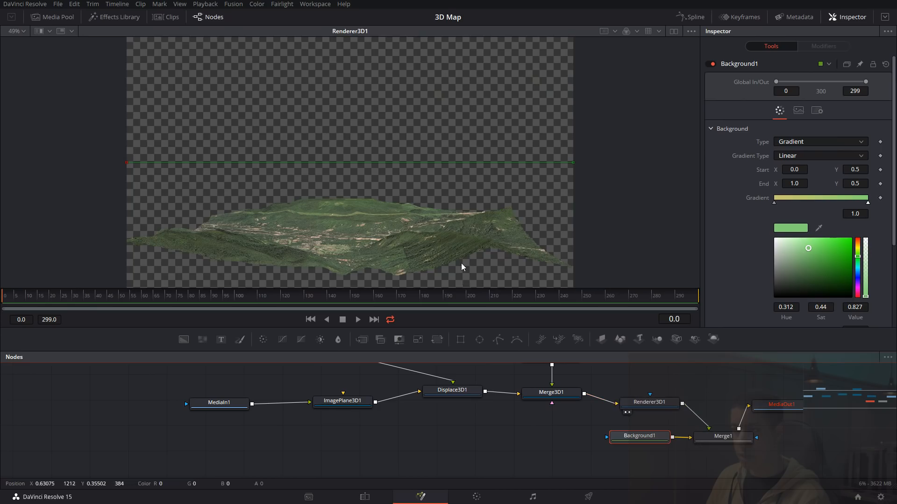
pyautogui.moveTo(551, 393); pyautogui.dragTo(492, 247)
pyautogui.moveTo(431, 228); pyautogui.dragTo(479, 208)
pyautogui.moveTo(443, 433); pyautogui.dragTo(515, 498)
pyautogui.moveTo(395, 421); pyautogui.dragTo(446, 211)
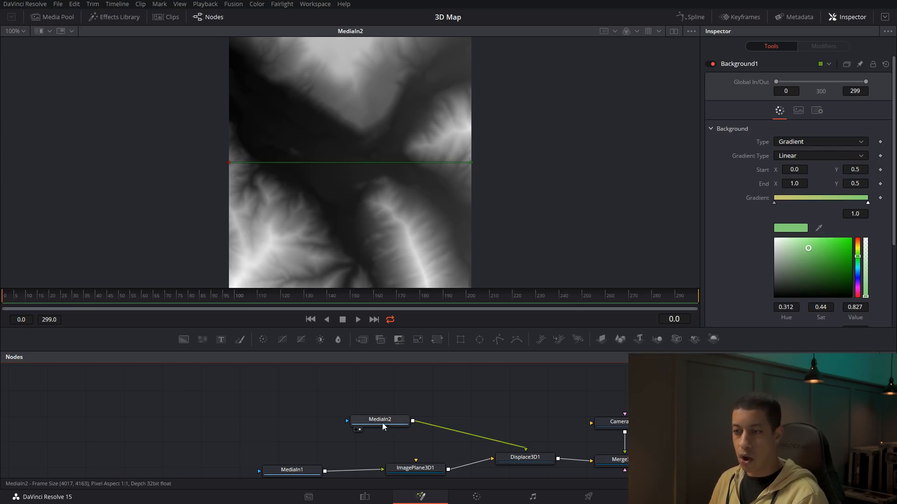
# Add a second Background node and place it just below MediaIn2, keeping the height map displayed
pyautogui.moveTo(383, 423); pyautogui.dragTo(375, 407)
pyautogui.moveTo(297, 414); pyautogui.dragTo(328, 405)
pyautogui.moveTo(390, 424); pyautogui.dragTo(404, 427)
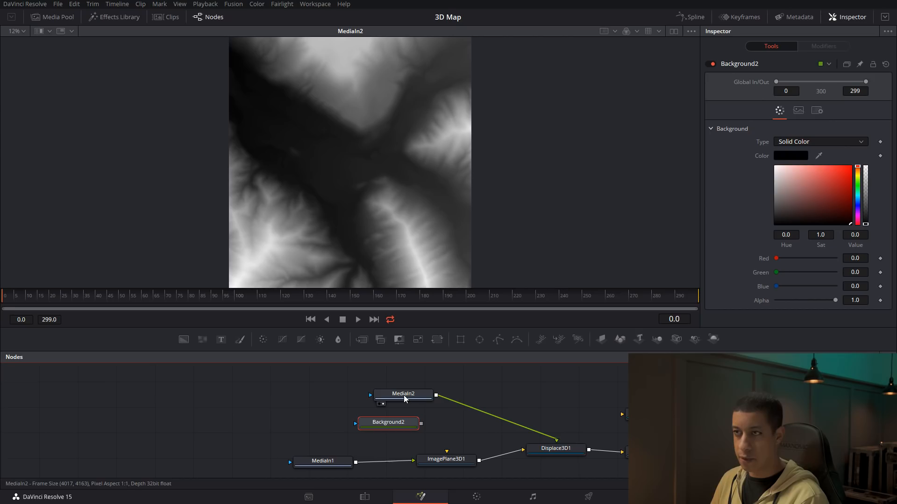
pyautogui.moveTo(442, 90); pyautogui.dragTo(435, 142)
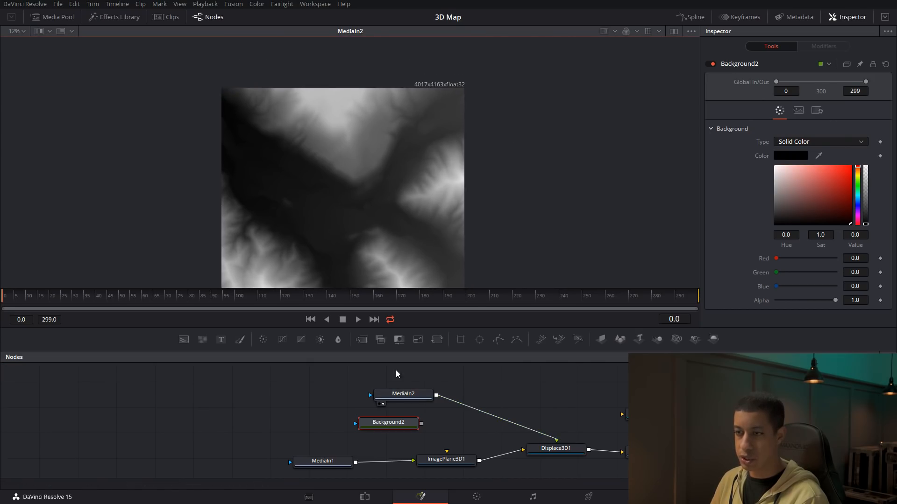
# Turn off Auto Resolution for Background2 and set its image size to 4027 by 4173
pyautogui.click(798, 110)
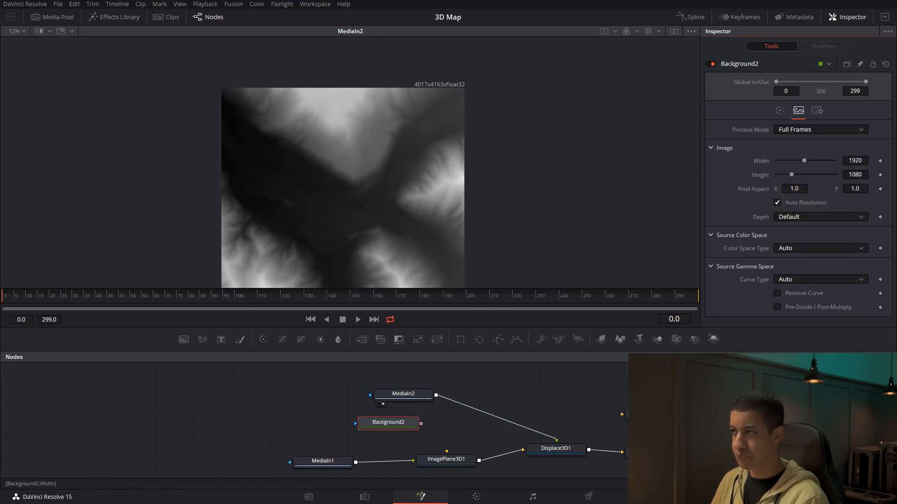
pyautogui.click(792, 203)
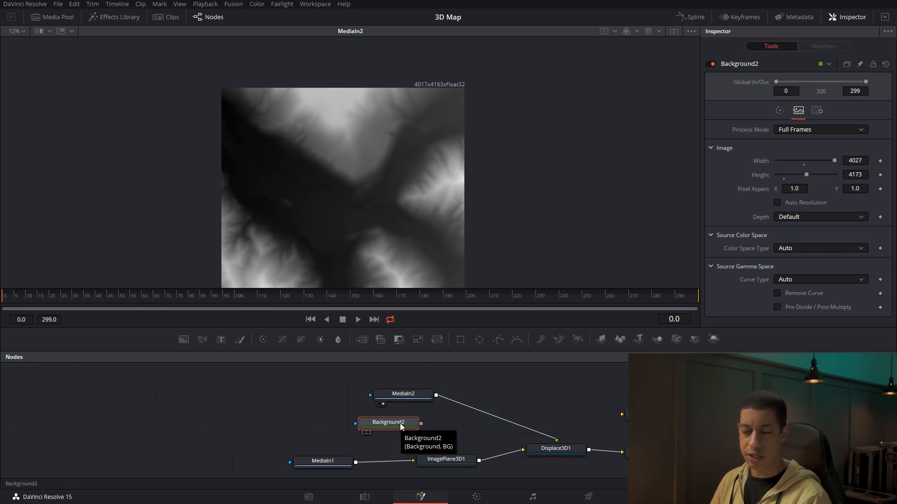
pyautogui.moveTo(404, 429); pyautogui.dragTo(409, 429)
# Merge MediaIn2 over Background2, feed the merge into Displace3D1 in place of MediaIn2, and inspect the merged height map's black border
pyautogui.moveTo(555, 439); pyautogui.dragTo(537, 432)
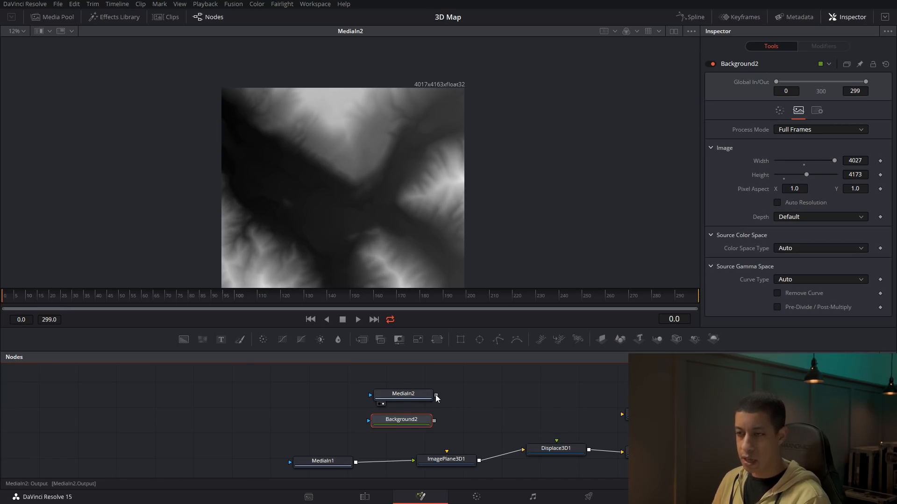
pyautogui.moveTo(436, 398); pyautogui.dragTo(433, 392)
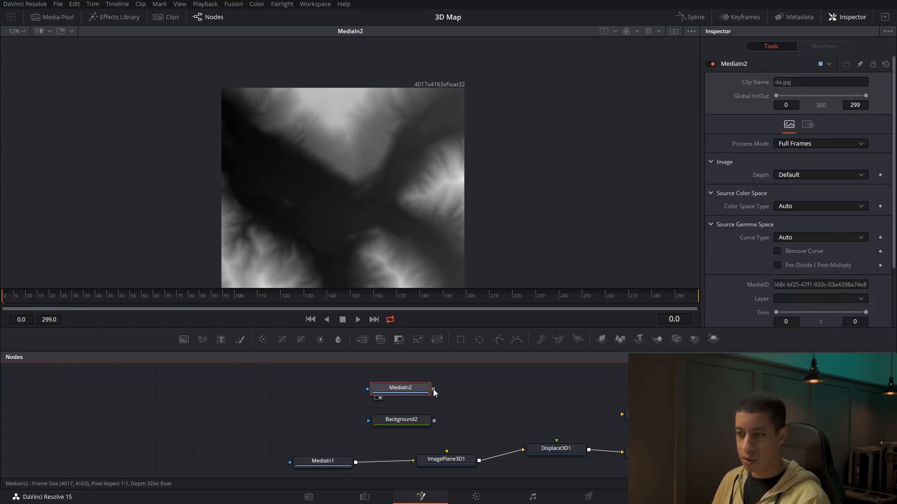
pyautogui.moveTo(432, 423); pyautogui.dragTo(433, 422)
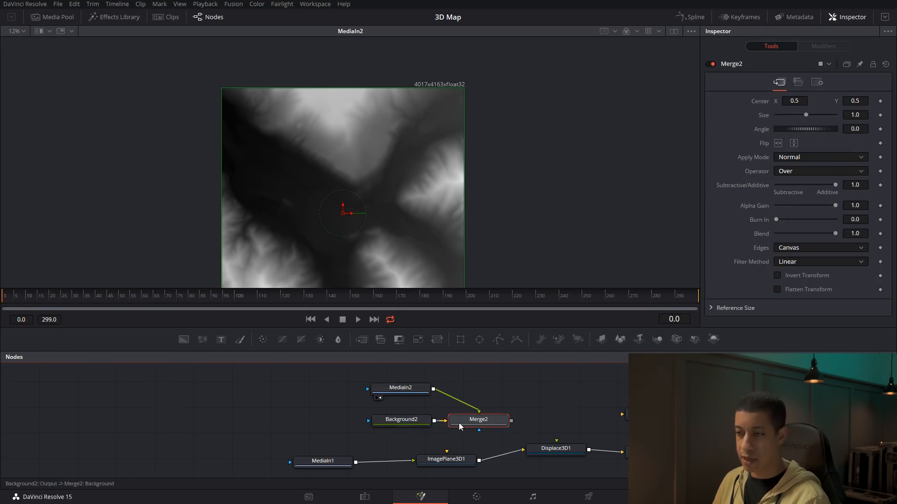
pyautogui.moveTo(511, 422); pyautogui.dragTo(556, 440)
pyautogui.press('1')
pyautogui.click(512, 381)
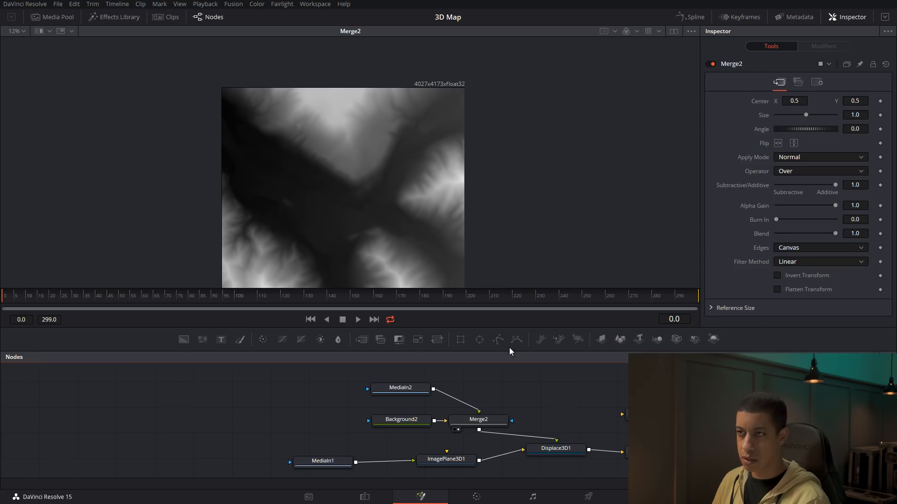
pyautogui.scroll(5, 425, 118)
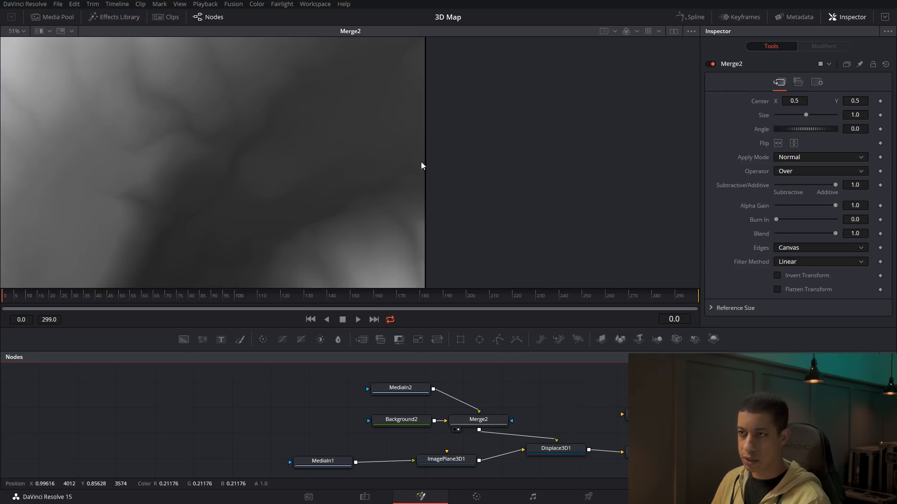
pyautogui.moveTo(480, 371); pyautogui.dragTo(493, 357)
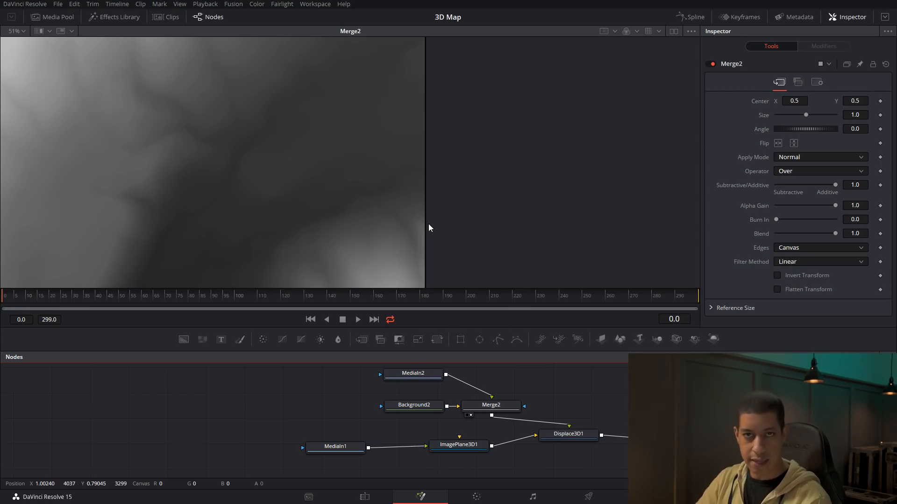
pyautogui.scroll(-4, 245, 232)
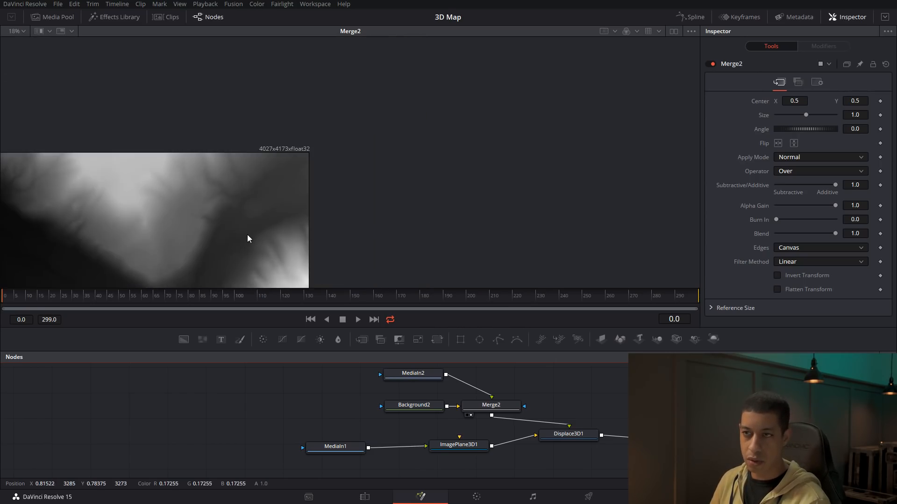
pyautogui.moveTo(246, 232); pyautogui.dragTo(408, 141)
# Duplicate Background2 below MediaIn1, merge MediaIn1 over the copy and route that merge into ImagePlane3D1
pyautogui.moveTo(454, 435); pyautogui.dragTo(468, 430)
pyautogui.moveTo(383, 389); pyautogui.dragTo(470, 393)
pyautogui.hotkey('ctrl', 'c')
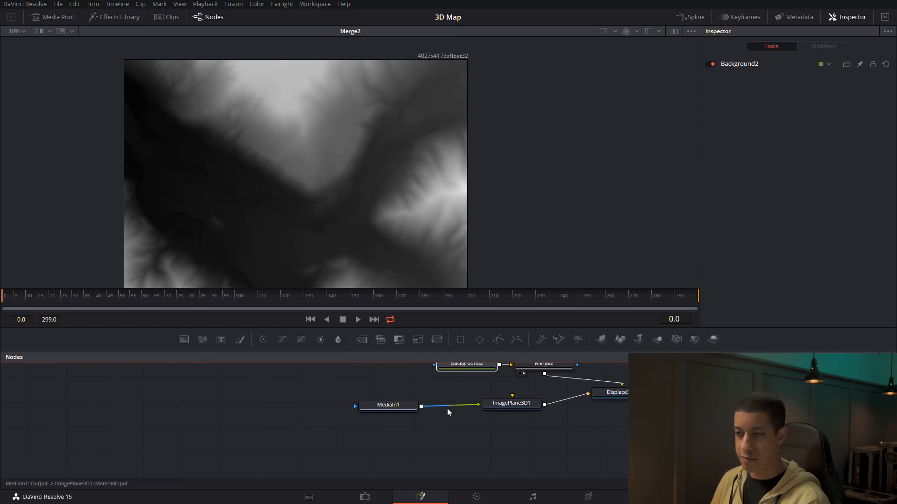
pyautogui.click(397, 431)
pyautogui.hotkey('ctrl', 'v')
pyautogui.moveTo(411, 433)
pyautogui.mouseDown()
pyautogui.moveTo(402, 433)
pyautogui.moveTo(424, 433)
pyautogui.mouseUp()
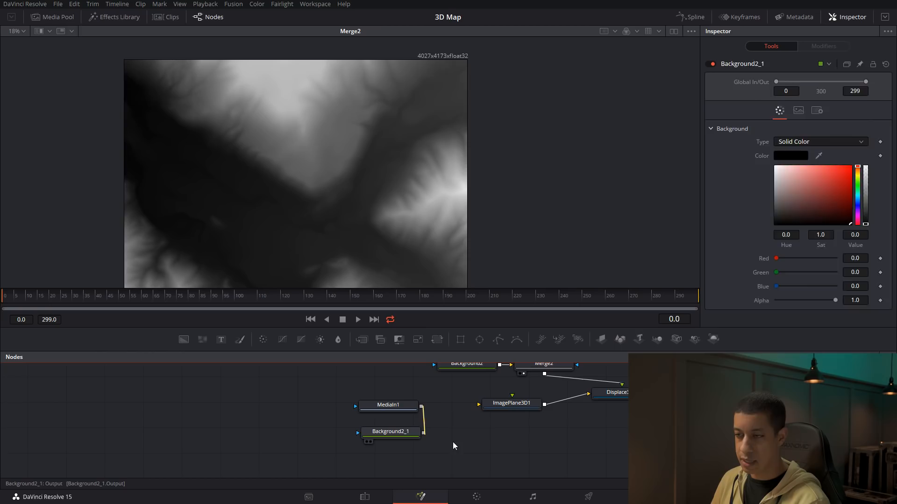
pyautogui.moveTo(500, 435); pyautogui.dragTo(493, 403)
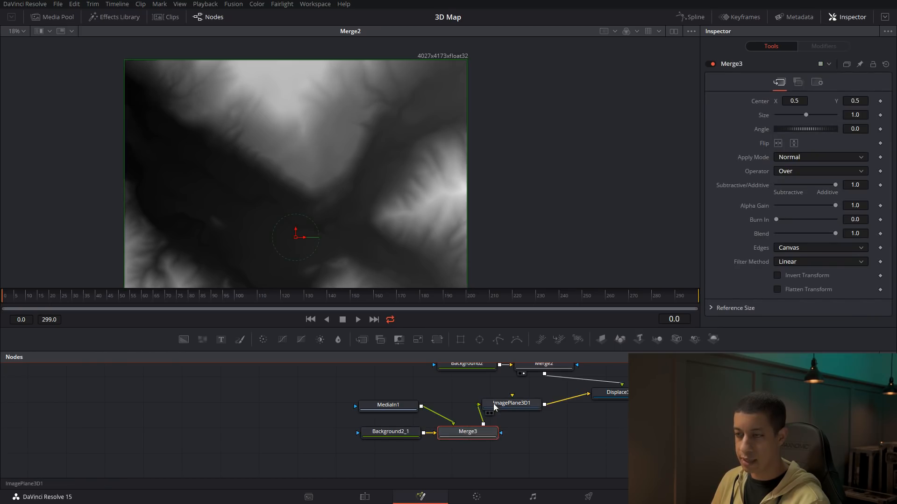
# Colour Background2_1 dark brown with hue 0.104, saturation 0.602 and value 0.236
pyautogui.click(397, 433)
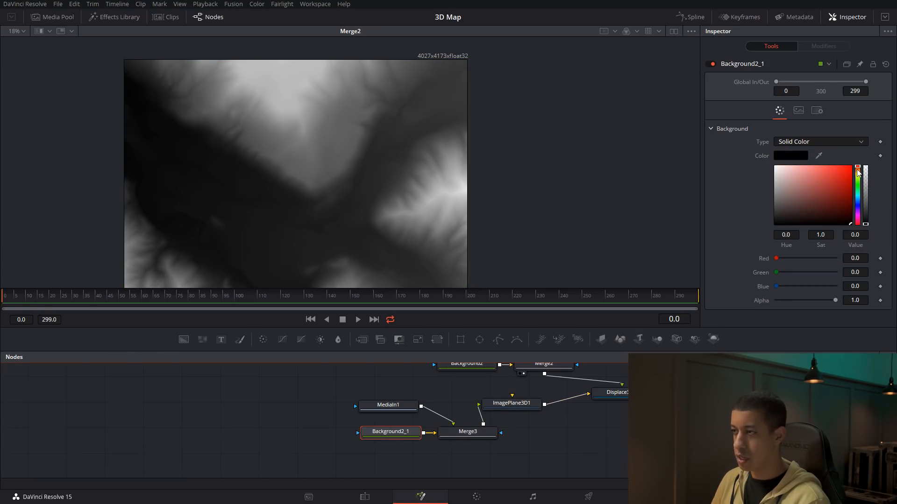
pyautogui.moveTo(858, 174); pyautogui.dragTo(858, 172)
pyautogui.moveTo(832, 202); pyautogui.dragTo(823, 214)
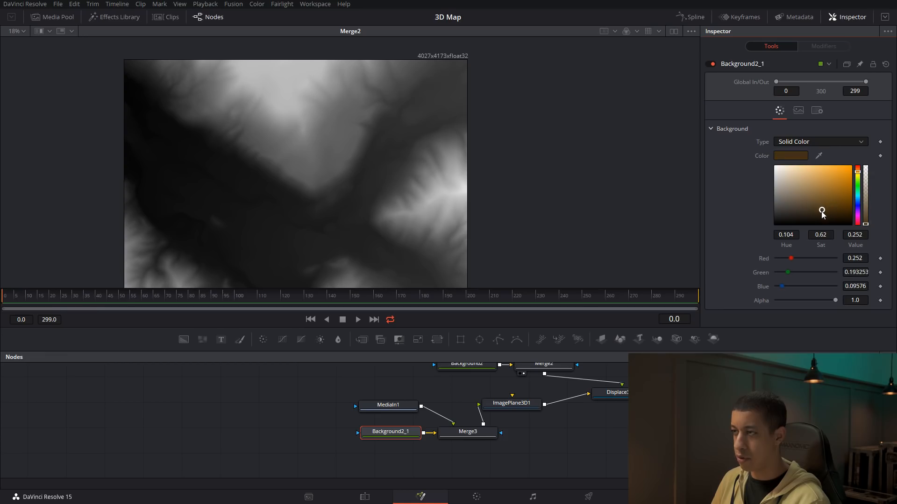
# Display the Merge3D1 scene and examine the terrain's side walls from several angles
pyautogui.click(622, 421)
pyautogui.moveTo(589, 427); pyautogui.dragTo(626, 435)
pyautogui.moveTo(478, 371); pyautogui.dragTo(370, 386)
pyautogui.click(629, 429)
pyautogui.moveTo(470, 234); pyautogui.dragTo(329, 216)
pyautogui.moveTo(490, 194); pyautogui.dragTo(384, 222)
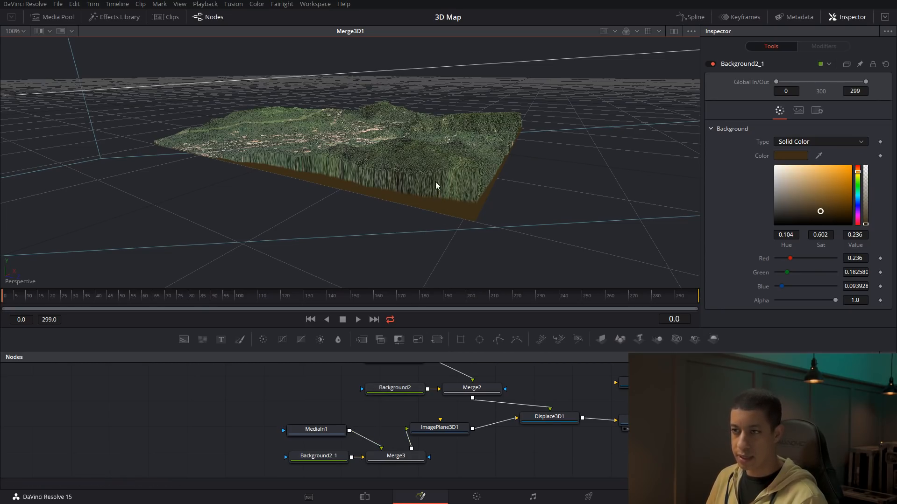
# Set the size of Merge3 to 0.995 so the border colour covers the terrain's side walls
pyautogui.scroll(-1, 387, 455)
pyautogui.click(386, 450)
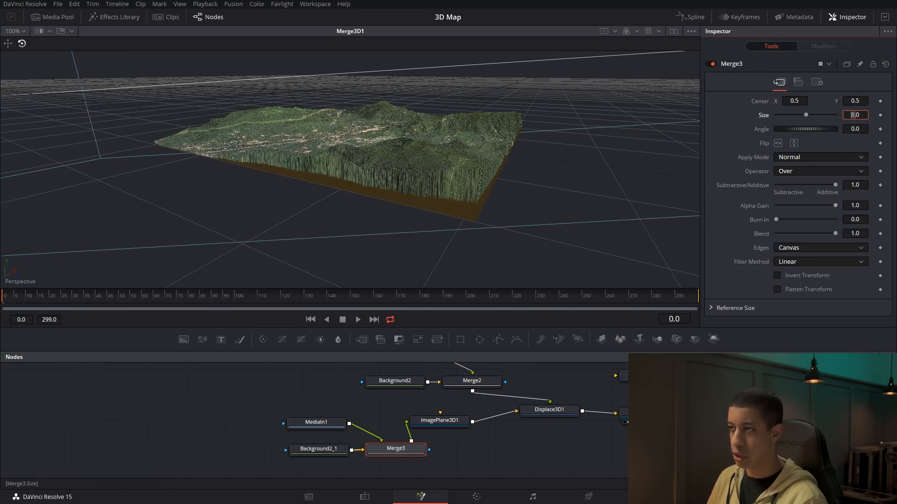
pyautogui.moveTo(806, 117); pyautogui.dragTo(805, 117)
pyautogui.moveTo(491, 228); pyautogui.dragTo(240, 226)
# Darken Background2_1's brown to a value of 0.142 and check the terrain's sides
pyautogui.click(327, 449)
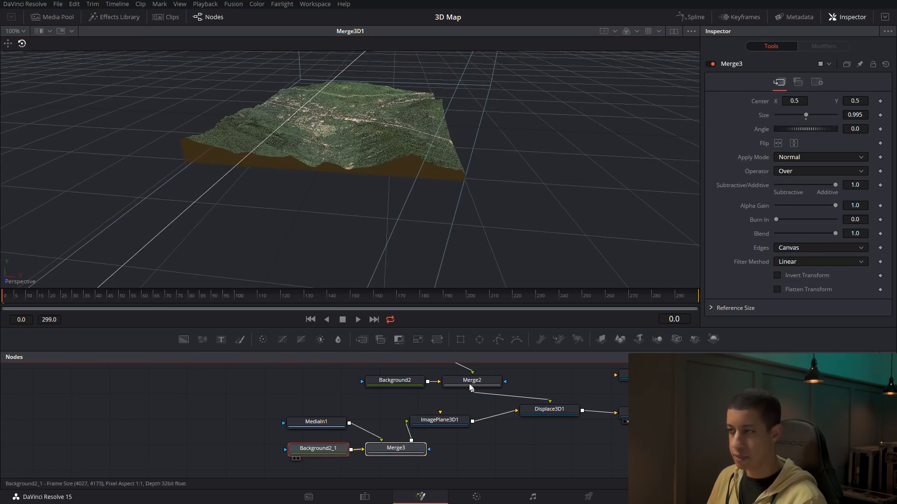
pyautogui.moveTo(821, 212); pyautogui.dragTo(821, 218)
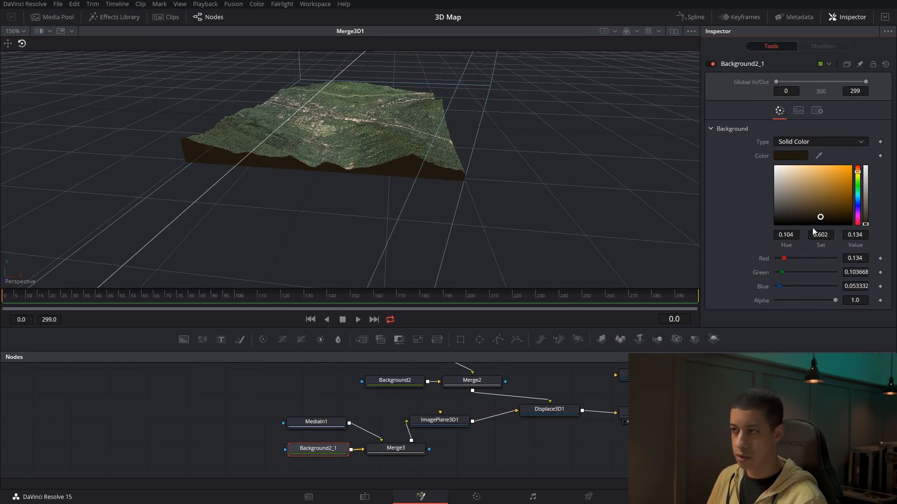
pyautogui.click(821, 218)
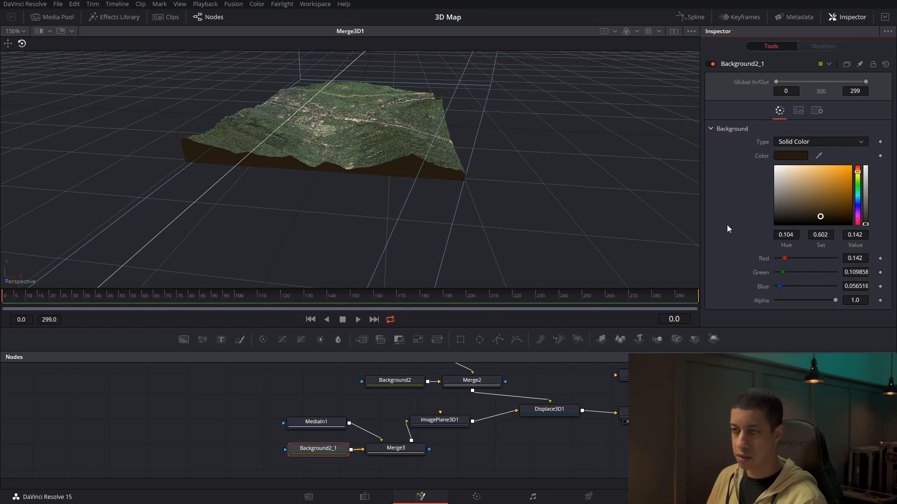
pyautogui.moveTo(507, 176); pyautogui.dragTo(223, 154)
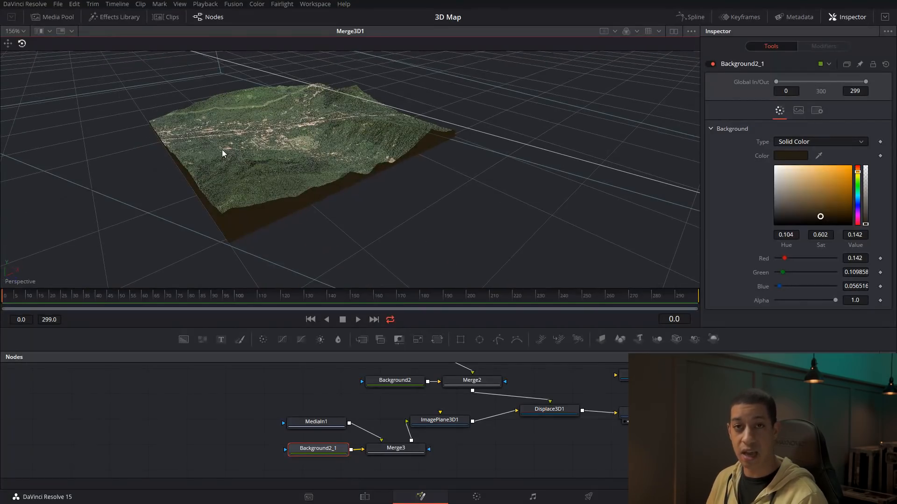
# Move SpotLight1 out beyond the terrain's edge and rotate it to face the terrain
pyautogui.moveTo(630, 456); pyautogui.dragTo(524, 482)
pyautogui.moveTo(687, 344); pyautogui.dragTo(549, 438)
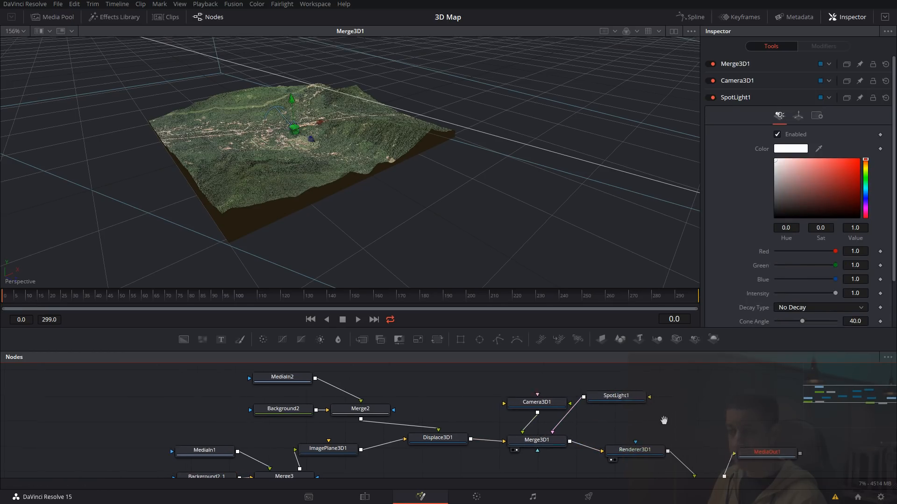
pyautogui.click(615, 400)
pyautogui.moveTo(312, 142); pyautogui.dragTo(449, 149)
pyautogui.press('e')
pyautogui.moveTo(537, 133); pyautogui.dragTo(544, 114)
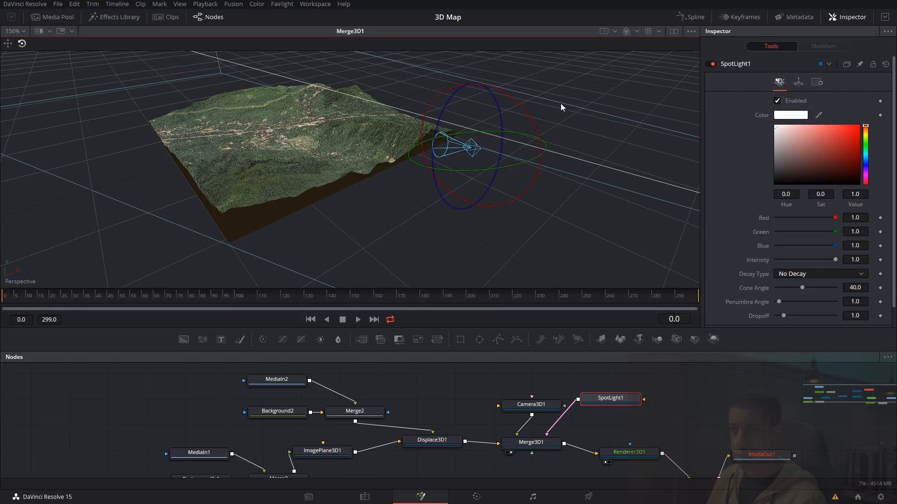
# Show the render beside the 3D scene and enable Lighting and Shadows on Renderer3D1
pyautogui.click(674, 31)
pyautogui.moveTo(702, 407); pyautogui.dragTo(748, 407)
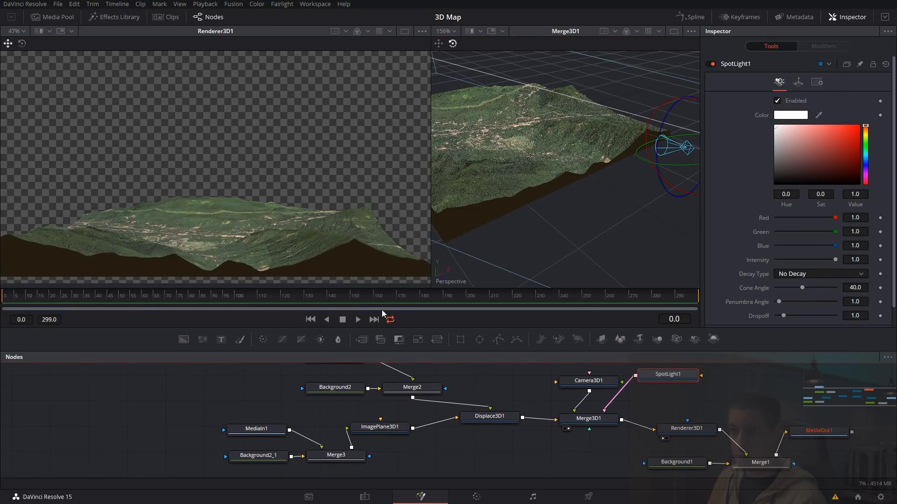
pyautogui.click(689, 430)
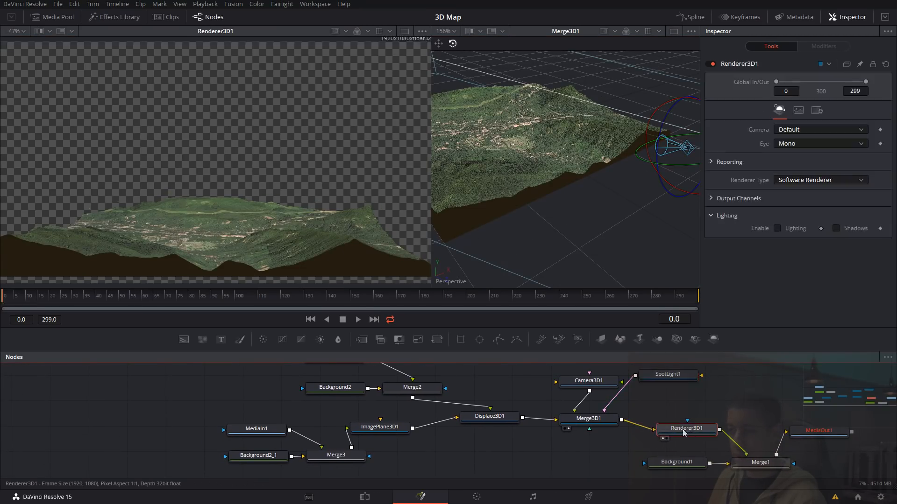
pyautogui.click(789, 228)
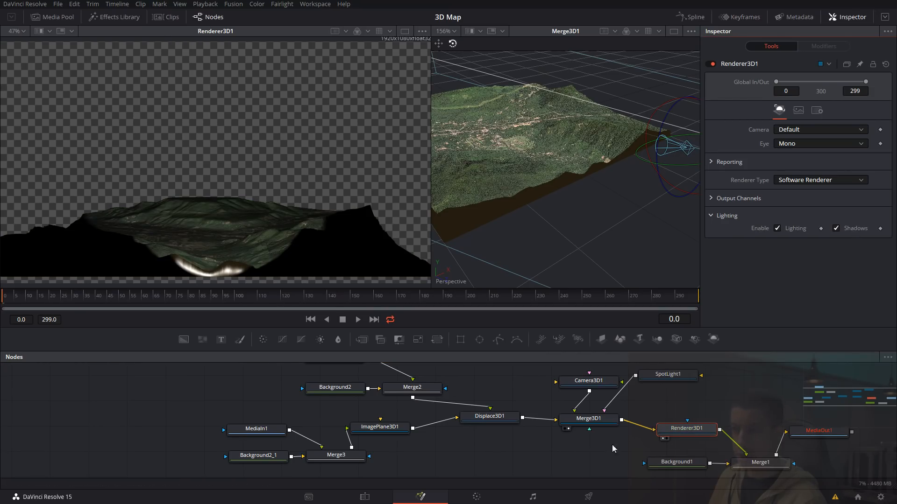
# Raise SpotLight1 well above the terrain beside its edge
pyautogui.moveTo(622, 241); pyautogui.dragTo(471, 55)
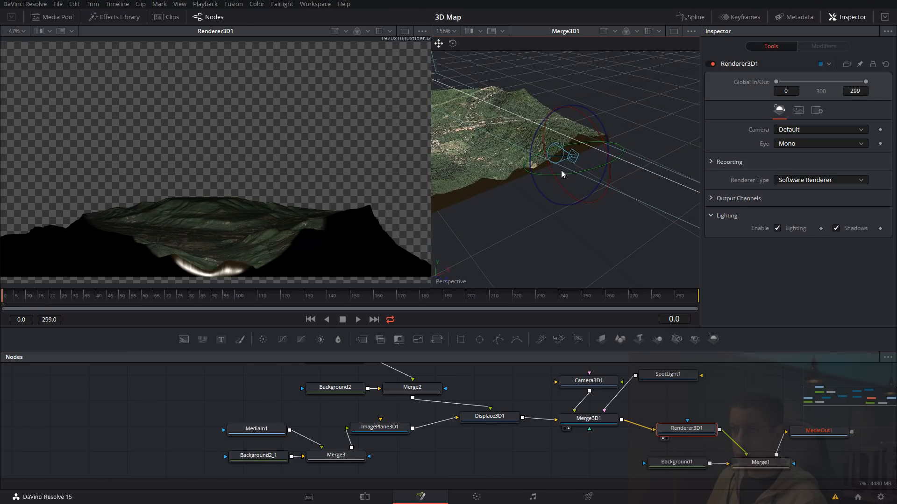
pyautogui.scroll(1, 631, 439)
pyautogui.click(668, 386)
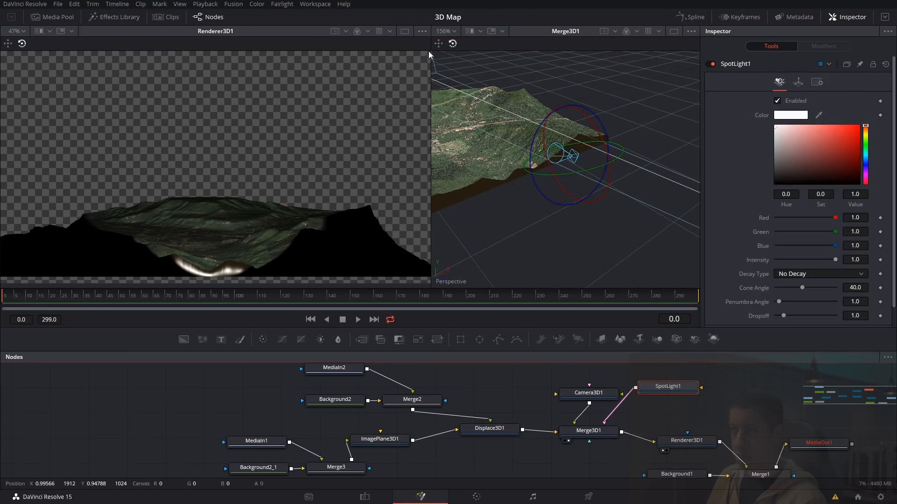
pyautogui.moveTo(590, 162); pyautogui.dragTo(637, 112)
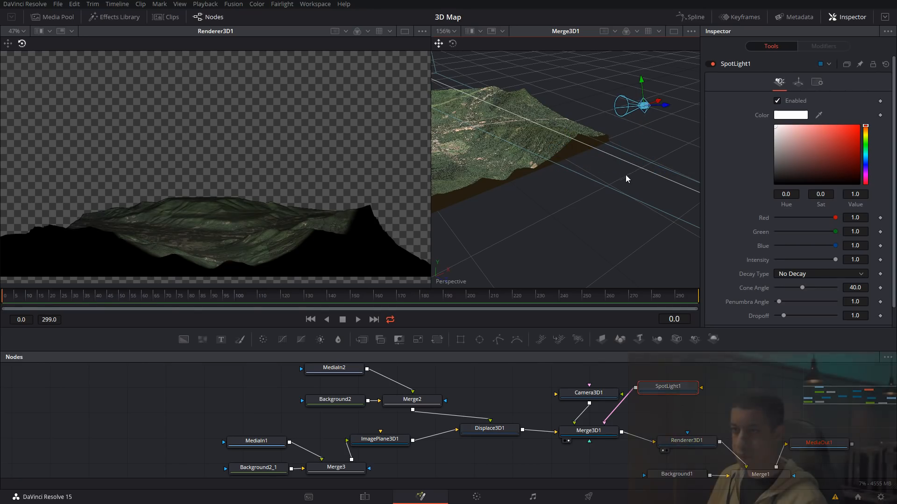
pyautogui.moveTo(612, 194); pyautogui.dragTo(614, 173)
pyautogui.moveTo(602, 224); pyautogui.dragTo(596, 209)
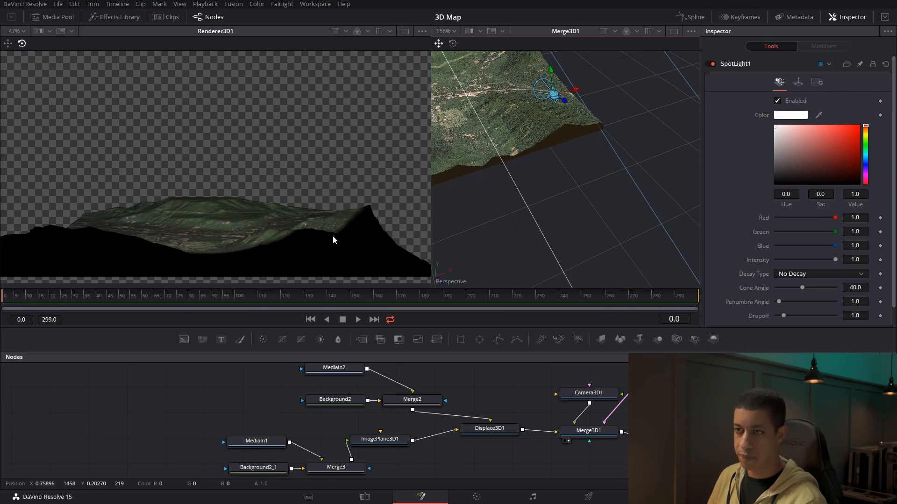
# Set SpotLight1's intensity to 2, cone angle to 90 and penumbra angle to 4.88, and move the light farther from the terrain
pyautogui.click(861, 260)
pyautogui.write('2')
pyautogui.press('Tab')
pyautogui.click(462, 46)
pyautogui.click(780, 301)
pyautogui.moveTo(802, 288); pyautogui.dragTo(836, 287)
pyautogui.moveTo(780, 302); pyautogui.dragTo(790, 302)
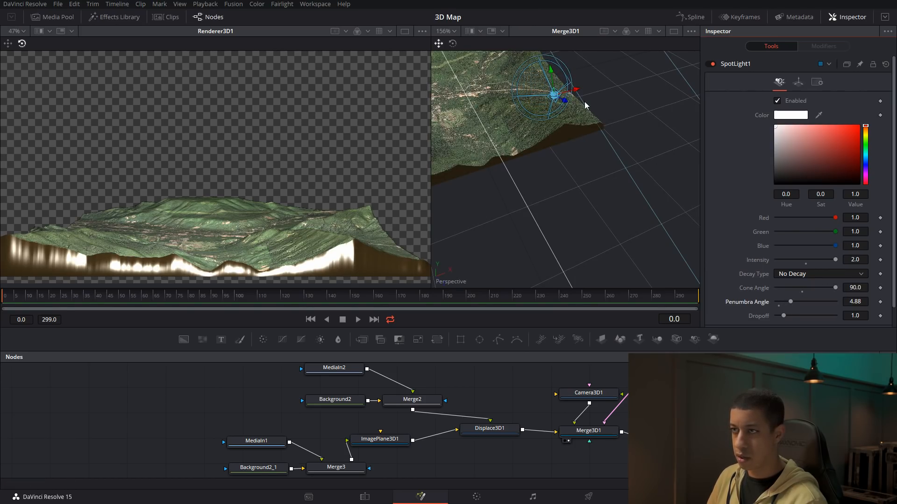
pyautogui.moveTo(562, 104); pyautogui.dragTo(652, 152)
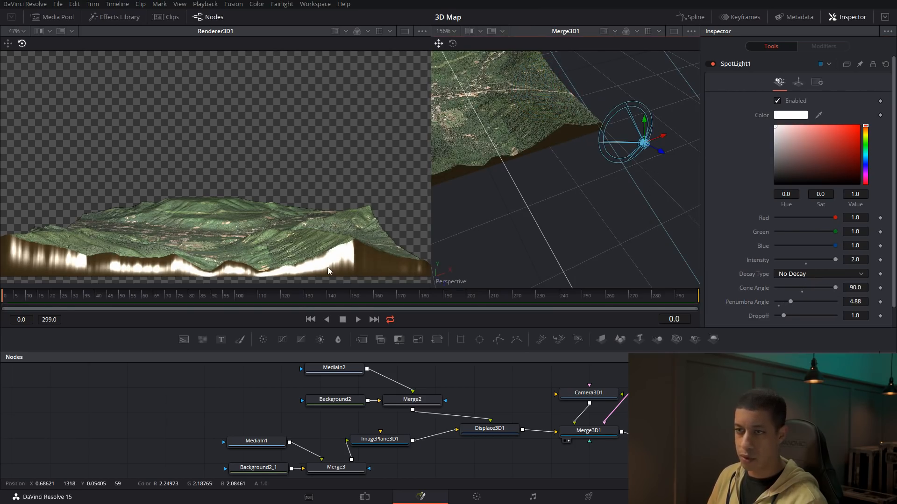
# Set the specular intensity of ImagePlane3D1's material to 0
pyautogui.moveTo(454, 468); pyautogui.dragTo(533, 457)
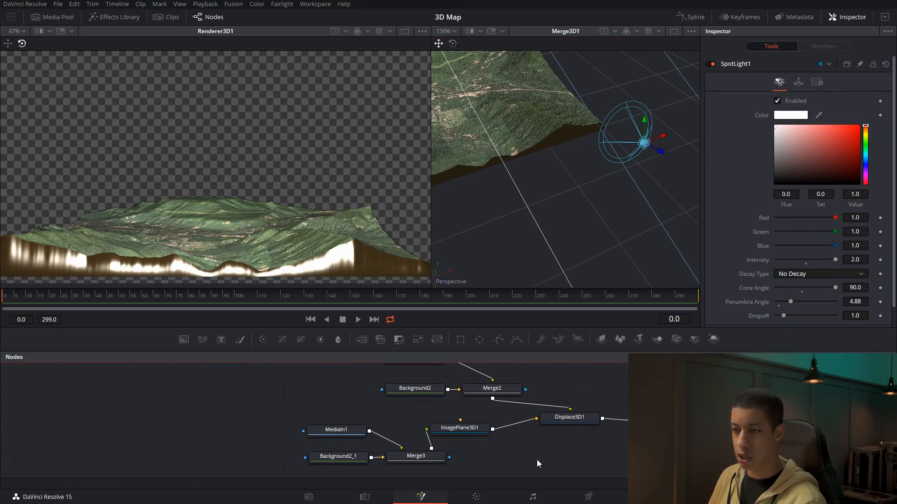
pyautogui.moveTo(474, 465); pyautogui.dragTo(489, 459)
pyautogui.click(469, 426)
pyautogui.click(790, 82)
pyautogui.scroll(-2, 787, 228)
pyautogui.click(711, 246)
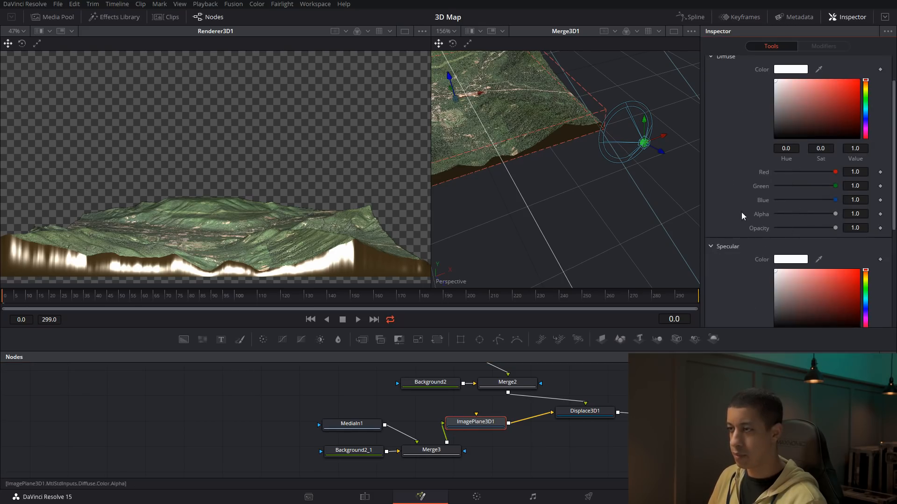
pyautogui.scroll(-3, 775, 234)
pyautogui.moveTo(835, 236); pyautogui.dragTo(766, 238)
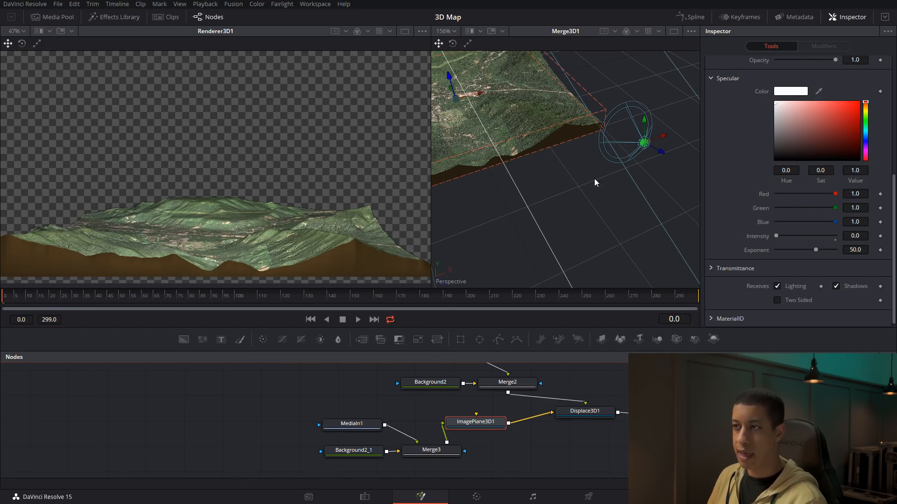
# Shift SpotLight1 sideways along the terrain's near edge, away from the corner
pyautogui.moveTo(624, 186)
pyautogui.mouseDown()
pyautogui.moveTo(589, 177)
pyautogui.moveTo(622, 185)
pyautogui.mouseUp()
pyautogui.moveTo(662, 133); pyautogui.dragTo(655, 162)
pyautogui.moveTo(648, 125); pyautogui.dragTo(649, 297)
pyautogui.moveTo(636, 241); pyautogui.dragTo(592, 223)
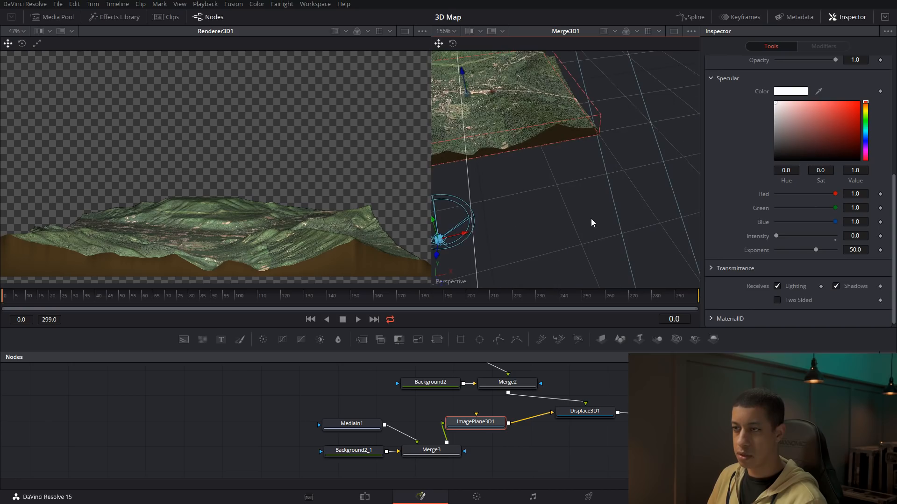
# Move SpotLight1 out to a spot well clear of the terrain, beside a different edge
pyautogui.moveTo(457, 240); pyautogui.dragTo(621, 84)
pyautogui.moveTo(620, 85); pyautogui.dragTo(571, 150)
pyautogui.scroll(-5, 569, 149)
pyautogui.moveTo(627, 135); pyautogui.dragTo(633, 120)
pyautogui.moveTo(655, 165); pyautogui.dragTo(529, 183)
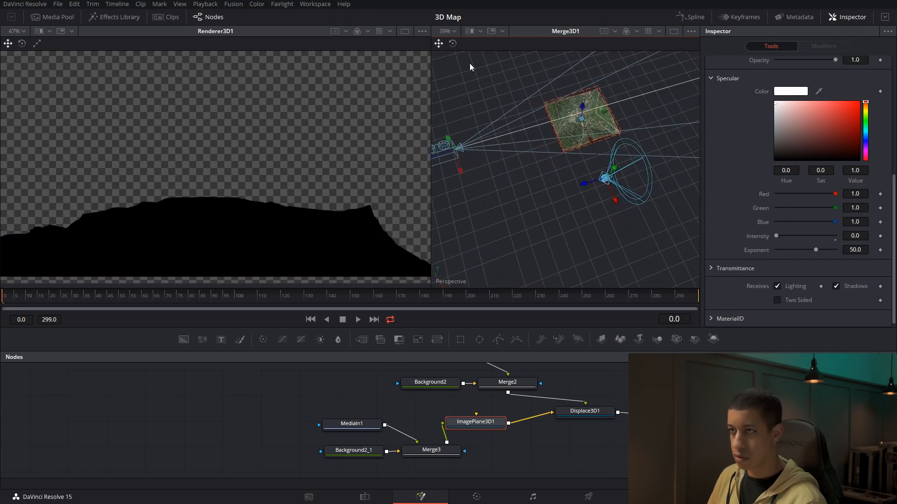
# Rotate SpotLight1 to aim at the terrain from its side, and reposition it so the light grazes the relief
pyautogui.click(453, 44)
pyautogui.moveTo(612, 230); pyautogui.dragTo(611, 210)
pyautogui.moveTo(582, 176); pyautogui.dragTo(624, 125)
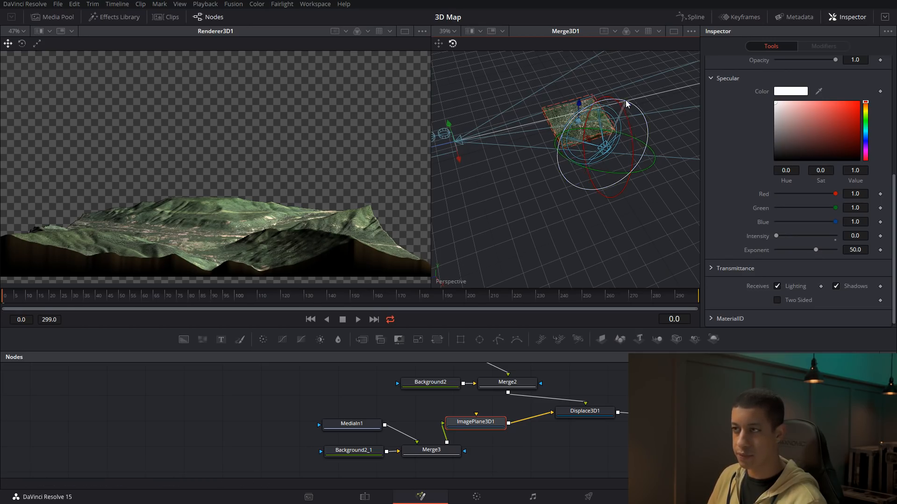
pyautogui.press('q')
pyautogui.moveTo(606, 130); pyautogui.dragTo(577, 141)
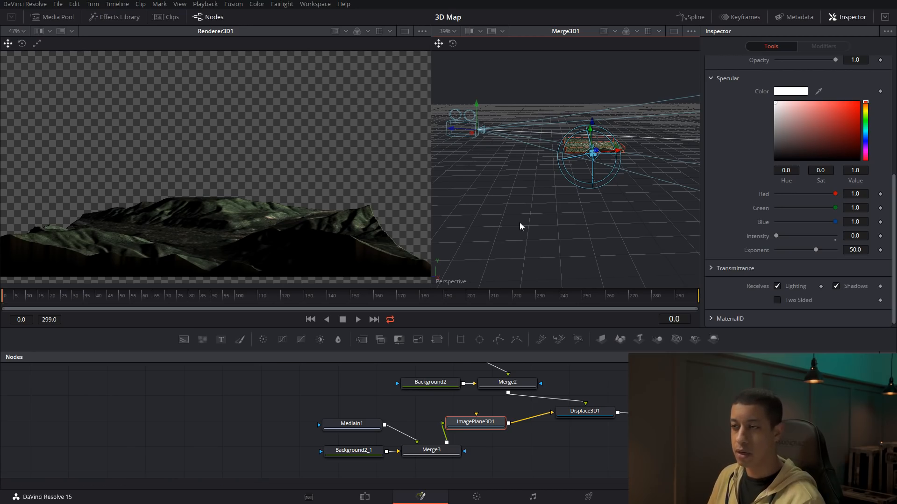
pyautogui.moveTo(540, 226); pyautogui.dragTo(628, 225)
pyautogui.moveTo(539, 171); pyautogui.dragTo(652, 203)
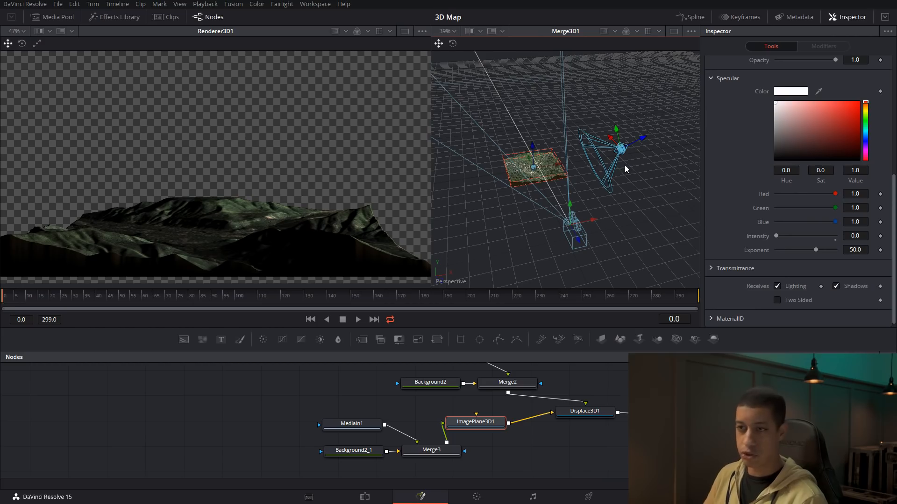
# Shift the Displace3D1 node and its source nodes away from Merge3D1 to make room in the node graph
pyautogui.moveTo(597, 428); pyautogui.dragTo(562, 424)
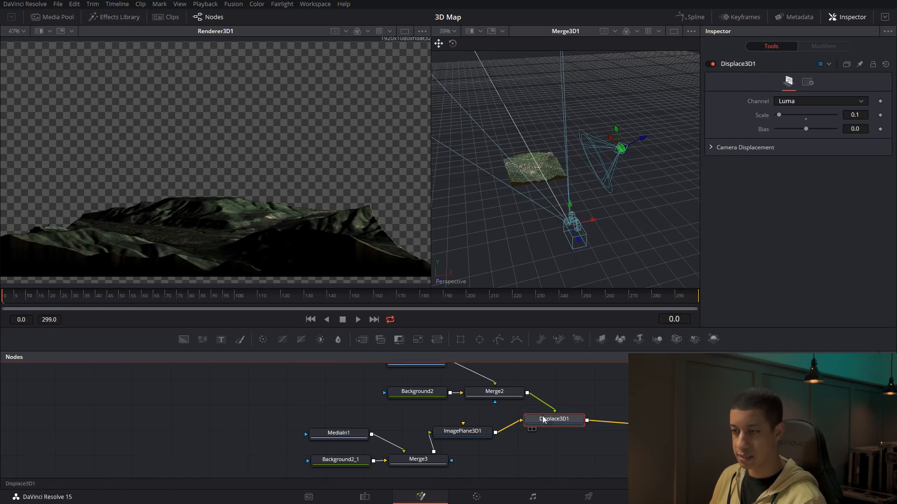
pyautogui.moveTo(549, 423); pyautogui.dragTo(539, 428)
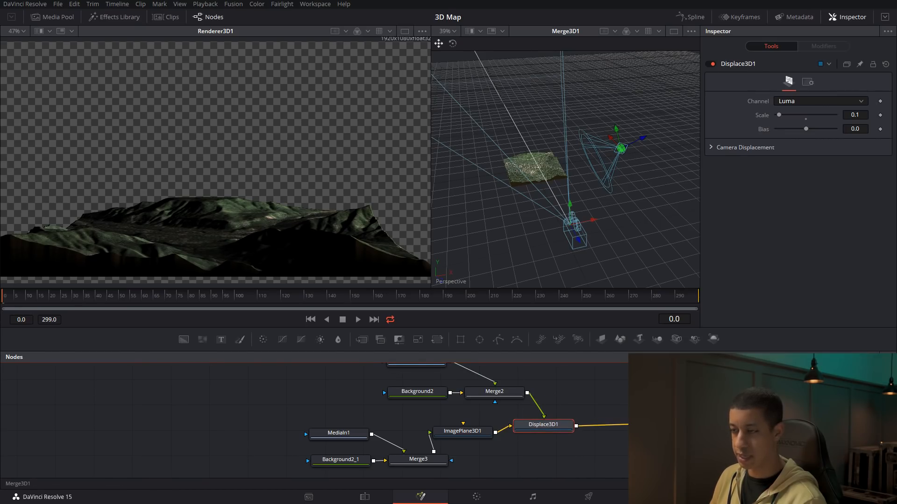
pyautogui.scroll(-2, 541, 413)
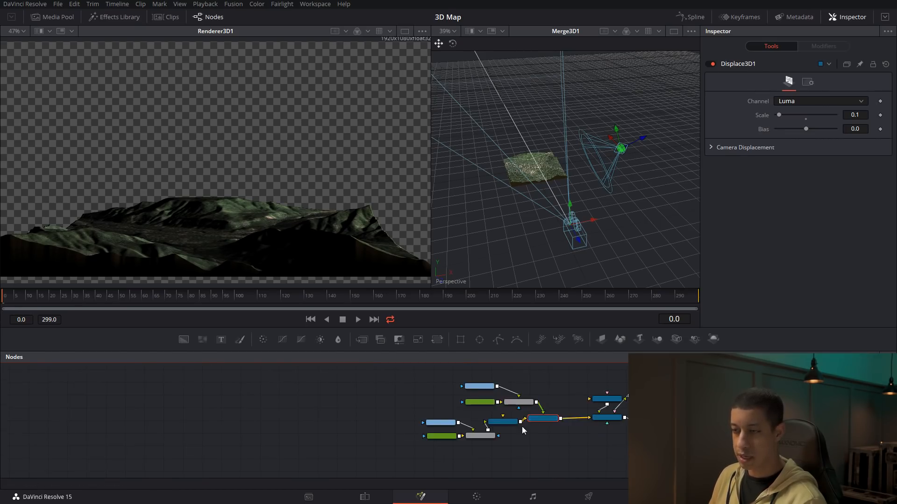
pyautogui.scroll(2, 439, 418)
pyautogui.moveTo(424, 415); pyautogui.dragTo(570, 473)
pyautogui.moveTo(553, 427); pyautogui.dragTo(511, 427)
pyautogui.click(525, 425)
pyautogui.scroll(-2, 560, 425)
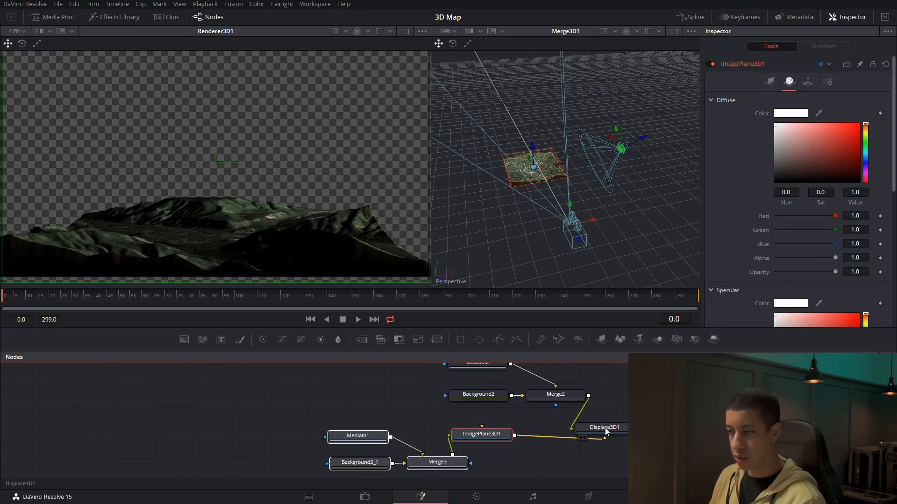
pyautogui.moveTo(624, 462); pyautogui.dragTo(443, 382)
pyautogui.moveTo(590, 427); pyautogui.dragTo(487, 428)
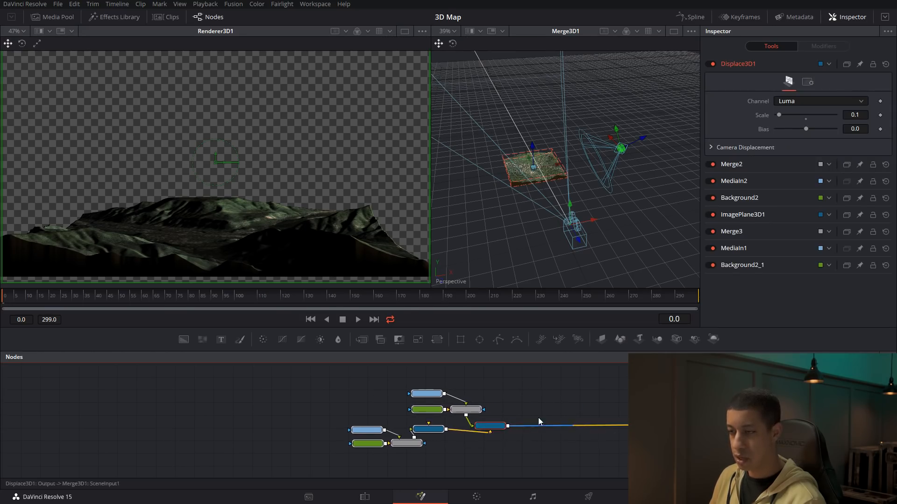
pyautogui.scroll(3, 528, 426)
# Add a Transform 3D node after Displace3D1 and set its Y rotation to 234.73
pyautogui.click(459, 438)
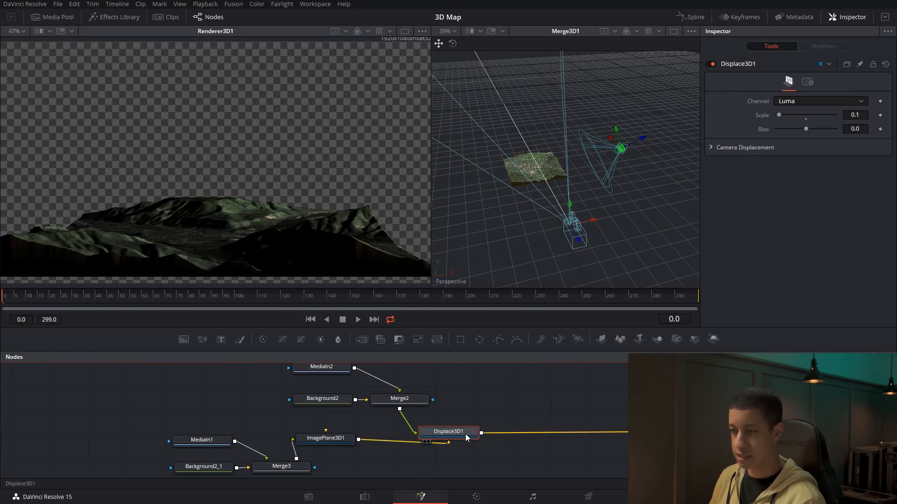
pyautogui.hotkey('shift', 'space')
pyautogui.write('tra')
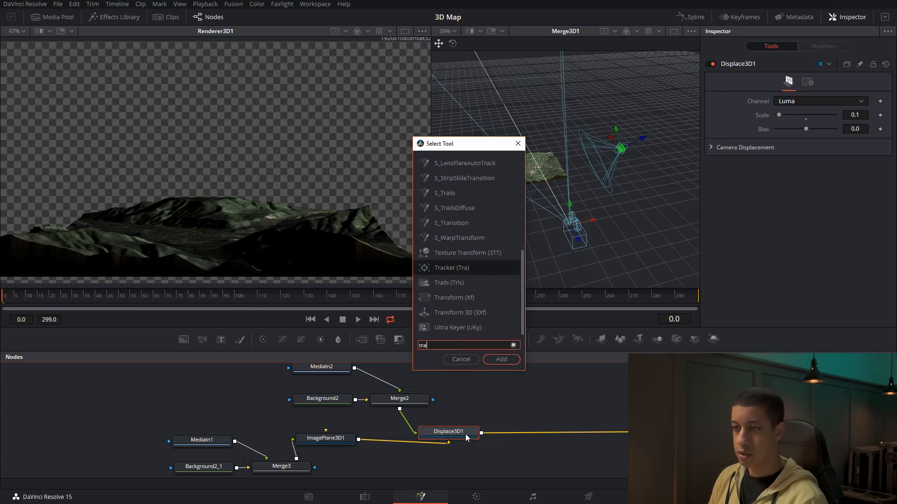
pyautogui.press('Down')
pyautogui.press('Down')
pyautogui.press('Down')
pyautogui.press('Return')
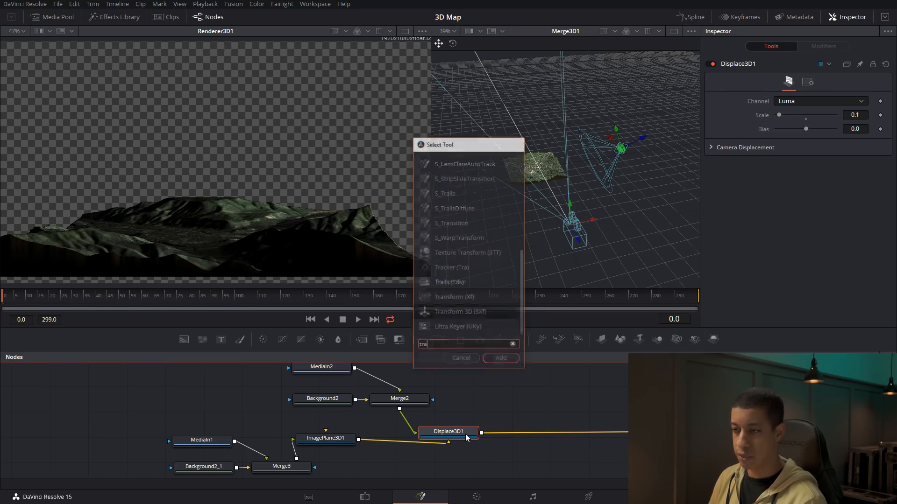
pyautogui.moveTo(789, 200); pyautogui.dragTo(841, 201)
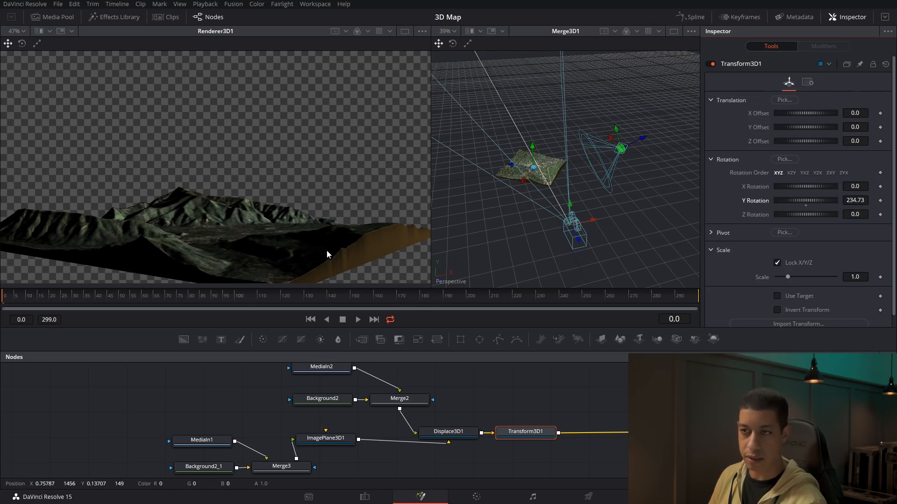
# Show Merge1 in the second viewer and move the Camera3D1 node aside above Merge3D1
pyautogui.moveTo(618, 408); pyautogui.dragTo(379, 376)
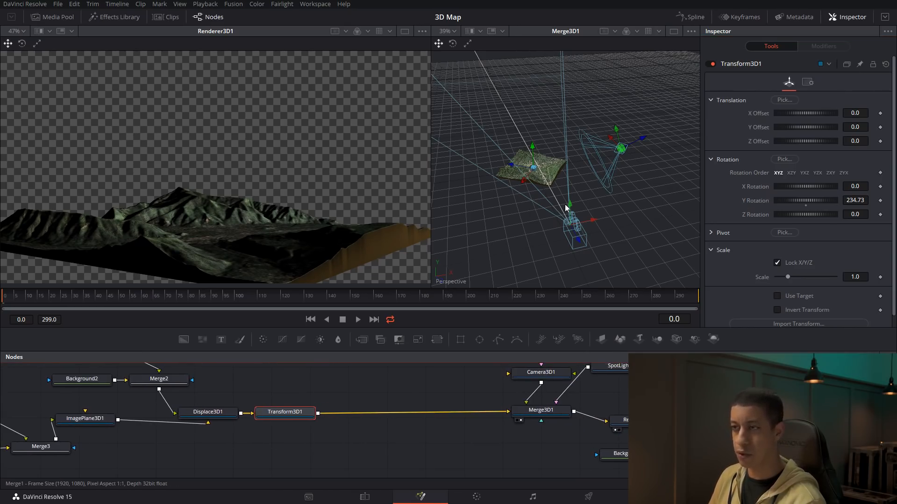
pyautogui.moveTo(563, 204); pyautogui.dragTo(563, 205)
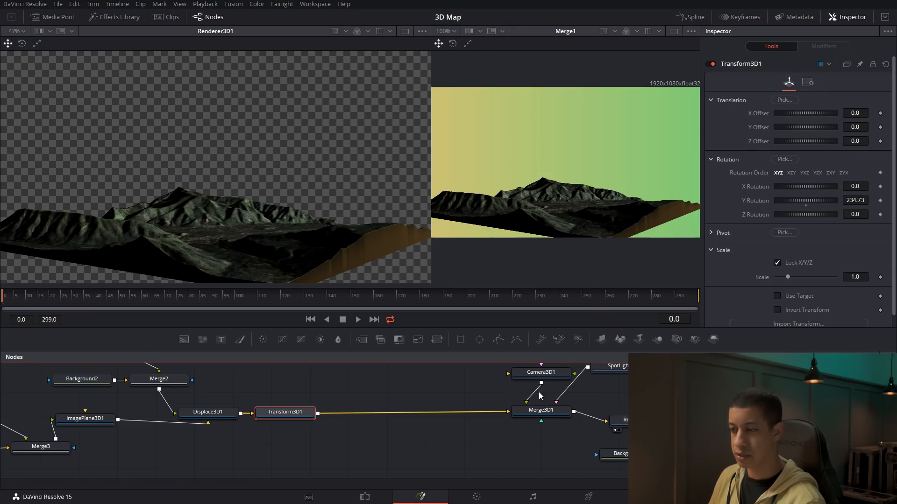
pyautogui.moveTo(556, 431); pyautogui.dragTo(572, 450)
pyautogui.moveTo(558, 391); pyautogui.dragTo(492, 388)
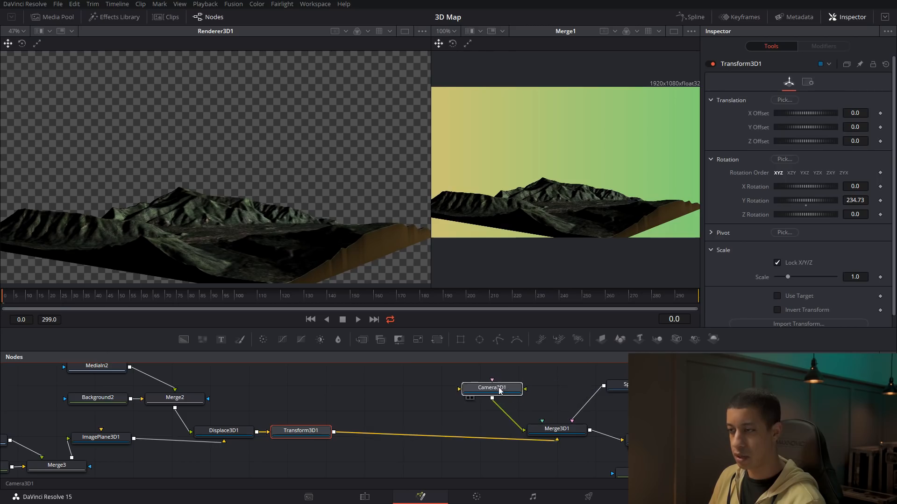
# Add an Ambient Light connected to Merge3D1, place it beside Camera3D1 and set its intensity to 0.22
pyautogui.hotkey('shift', 'space')
pyautogui.write('traamb')
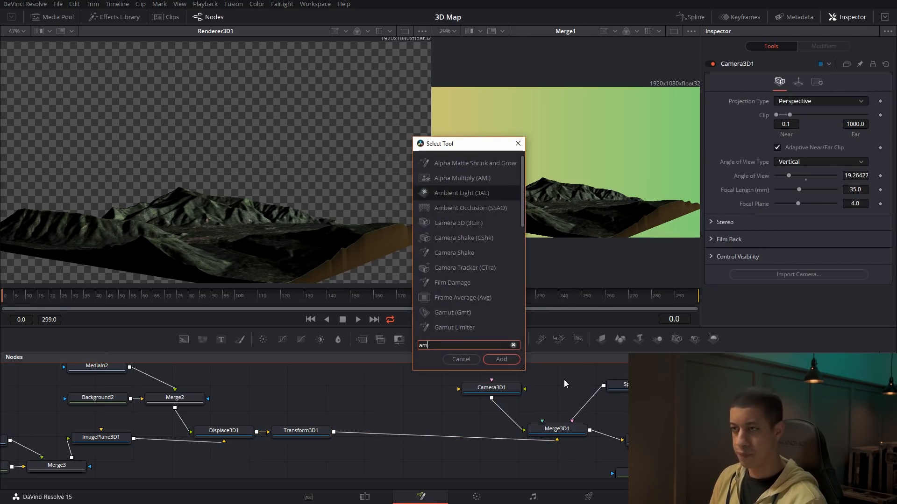
pyautogui.press('Return')
pyautogui.moveTo(595, 388); pyautogui.dragTo(569, 384)
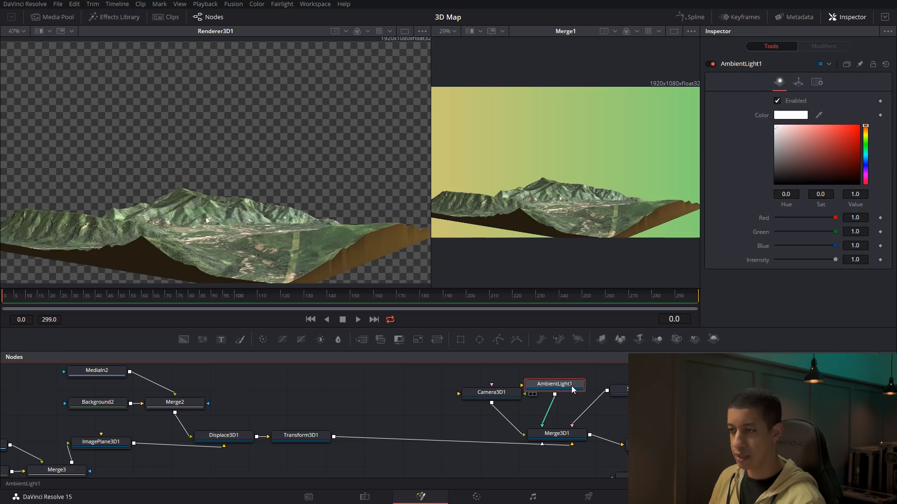
pyautogui.moveTo(836, 259); pyautogui.dragTo(788, 261)
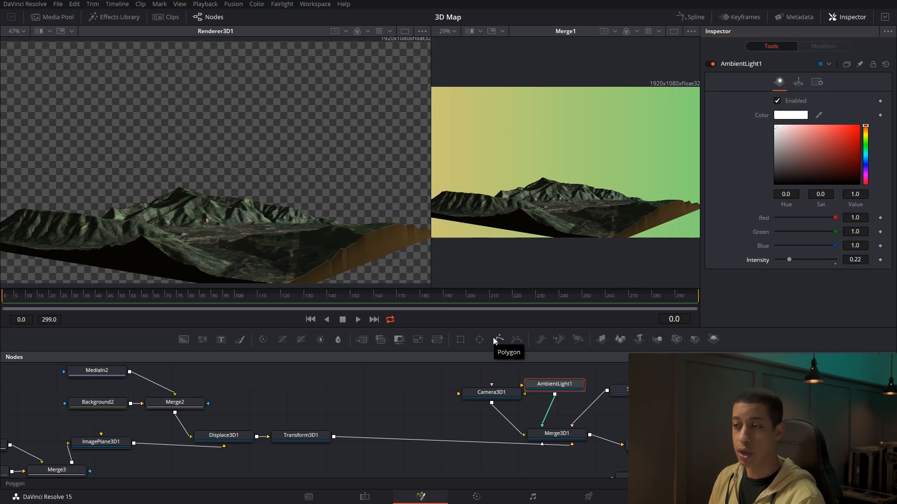
# Show Merge1 alone in a single viewer and set Transform3D1's Y rotation to 472.1
pyautogui.click(673, 31)
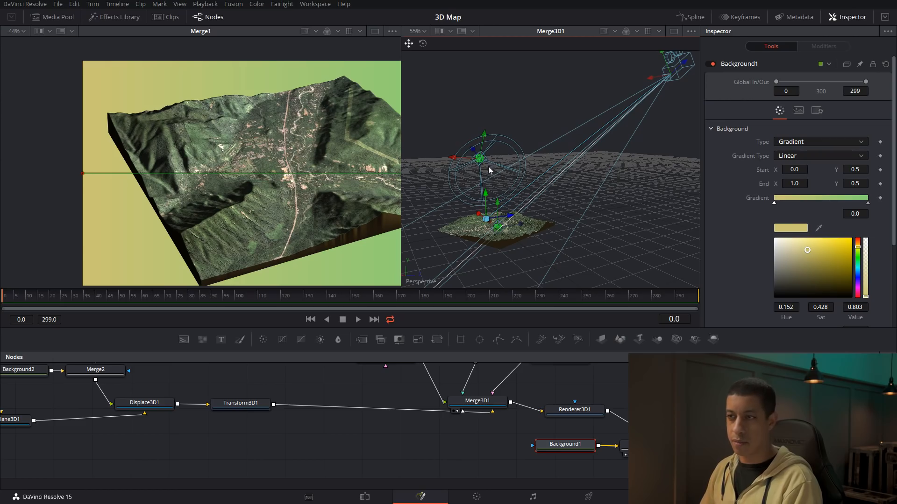
pyautogui.moveTo(556, 231); pyautogui.dragTo(514, 248)
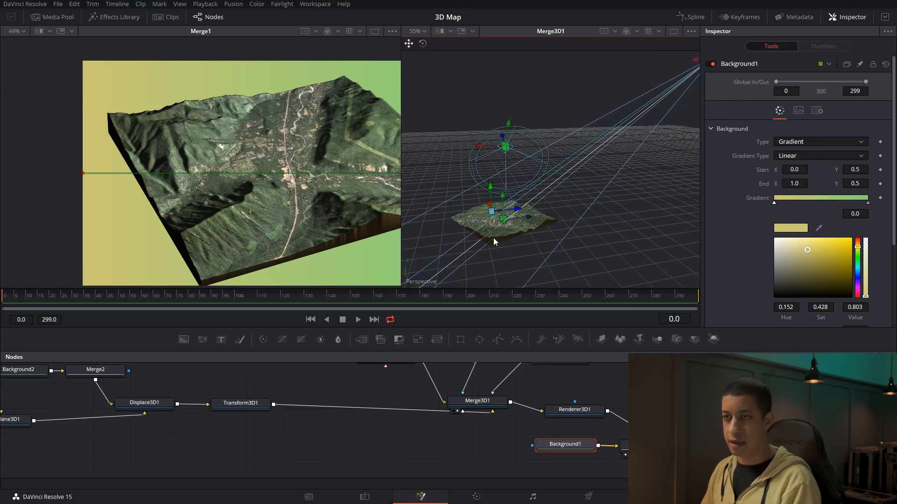
pyautogui.click(375, 31)
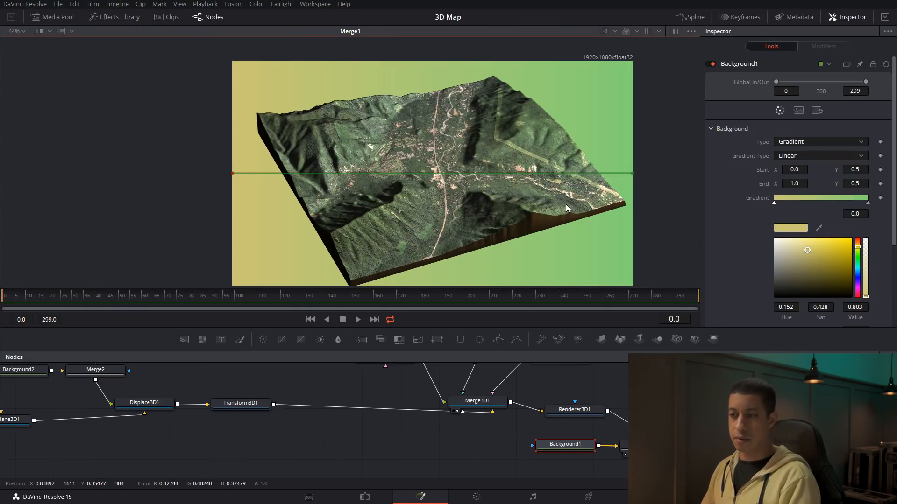
pyautogui.click(241, 404)
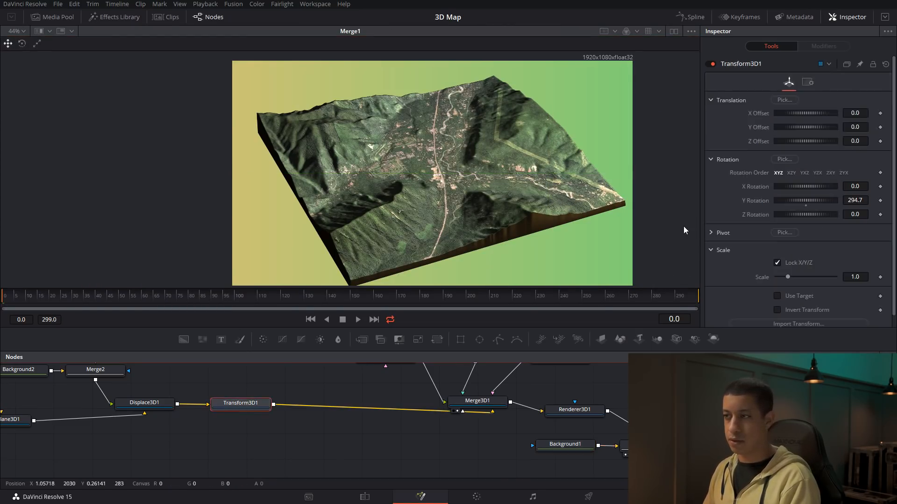
pyautogui.moveTo(811, 198); pyautogui.dragTo(844, 201)
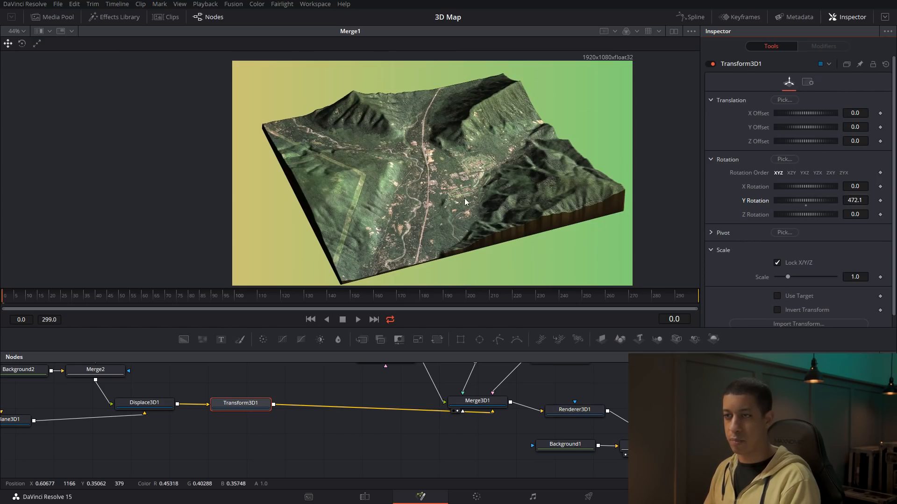